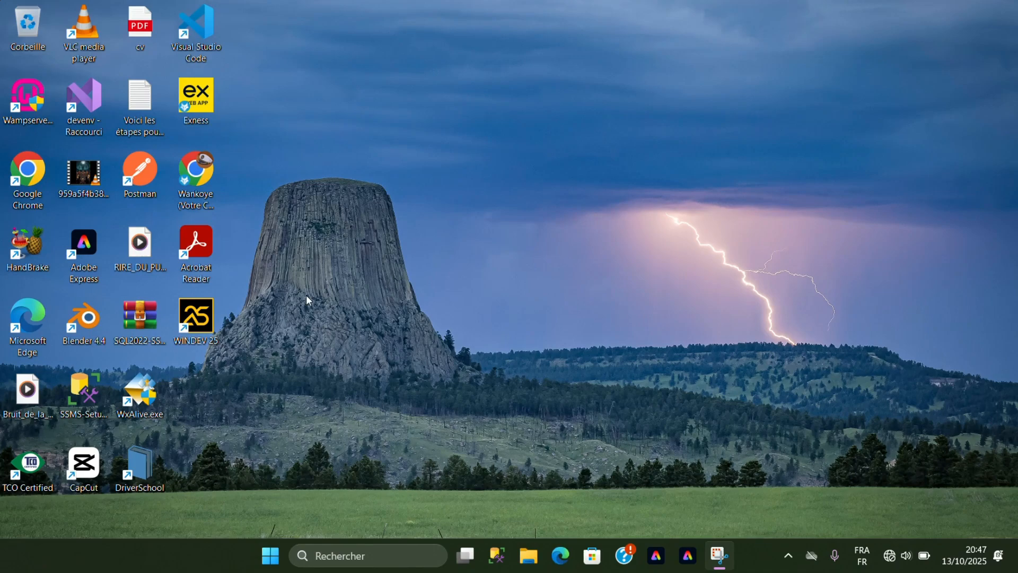
Open WINDEV 25 and sign in by entering the account password.
double_click(196, 314)
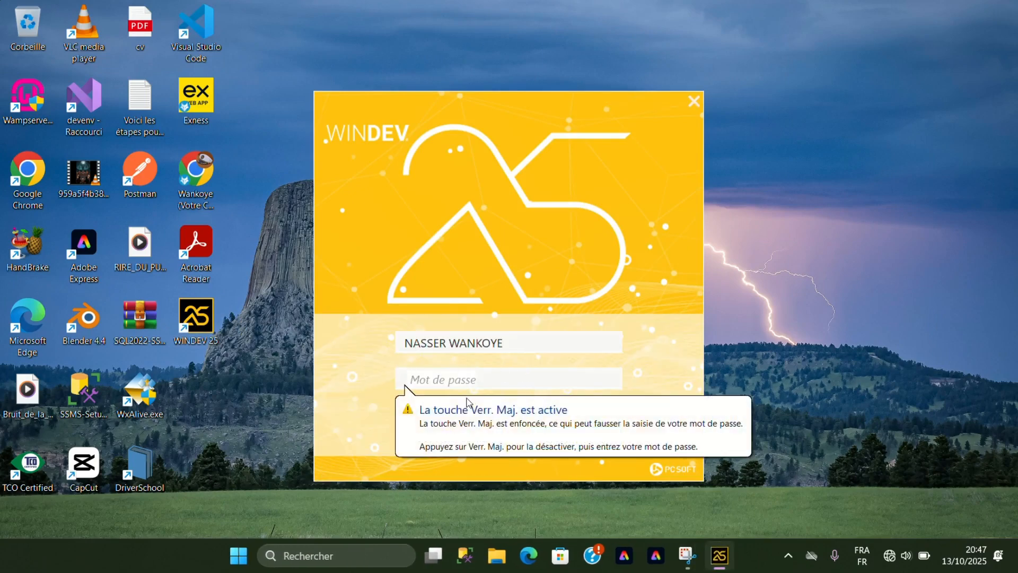
text(•••)
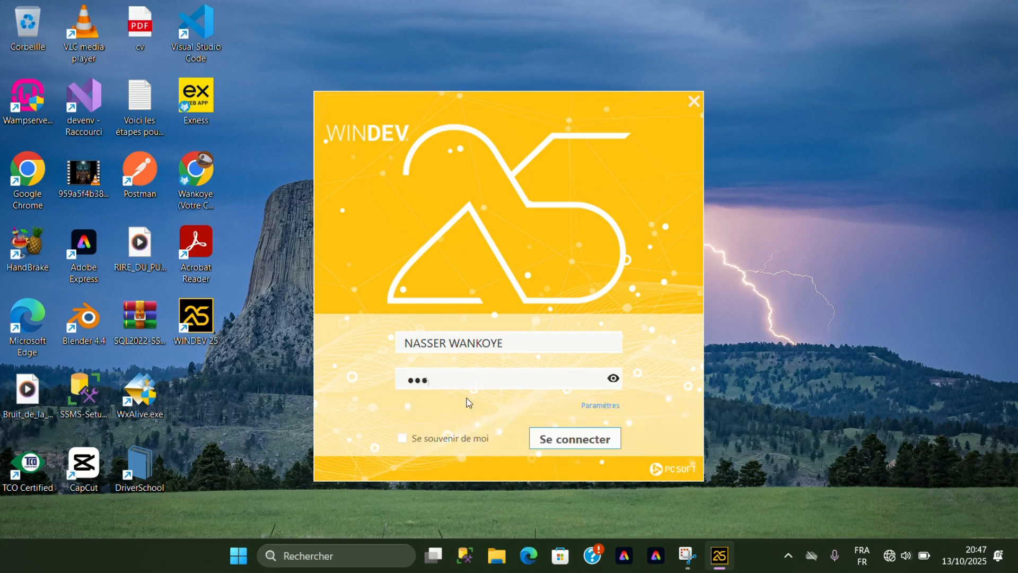
text(••)
key(BackSpace)
text(••••)
key(Return)
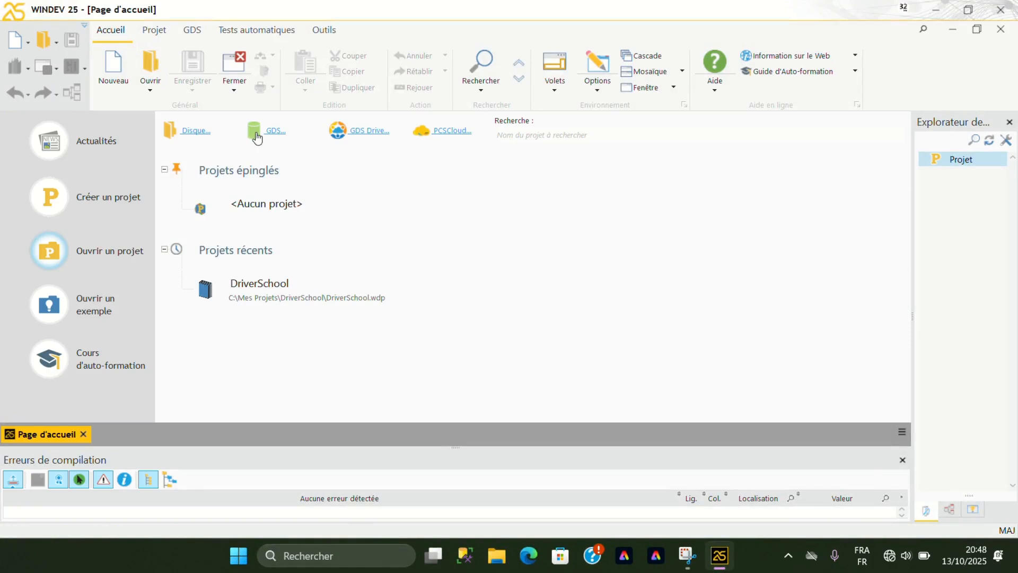
Start a blank Windows application project for the Windows platform, as a 32-bit executable with windows.
click(89, 206)
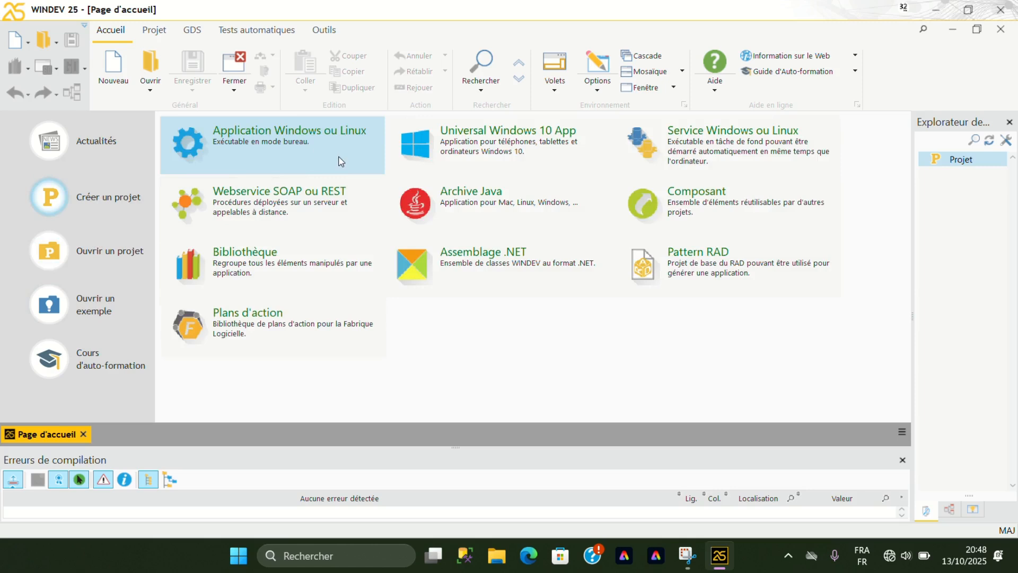
click(301, 150)
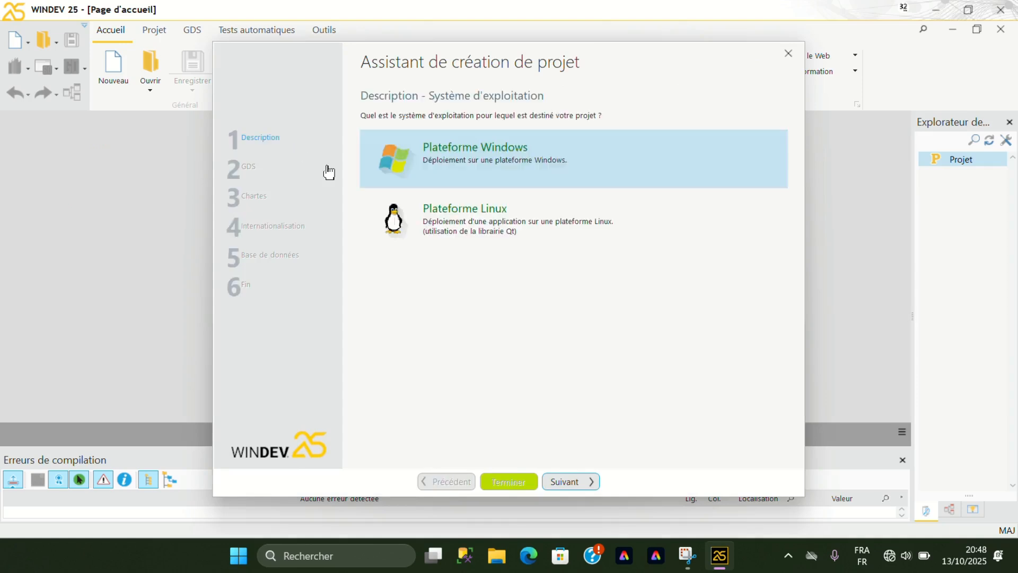
click(568, 482)
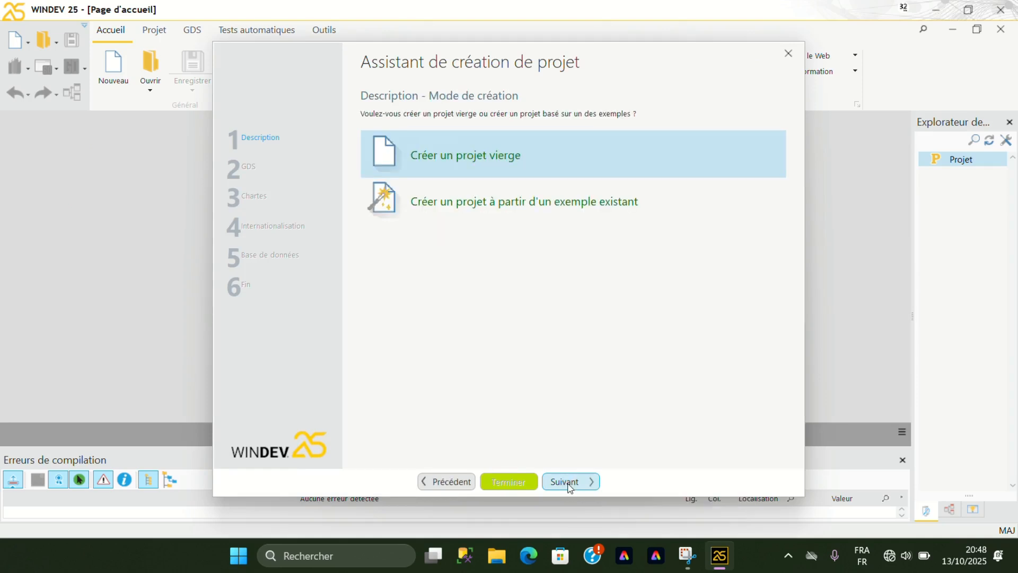
click(570, 487)
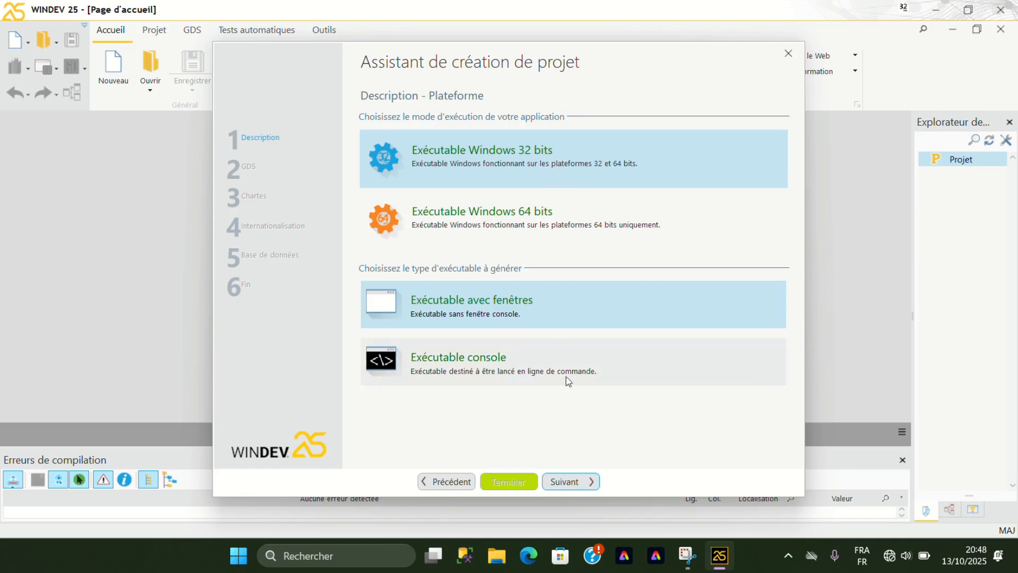
click(589, 482)
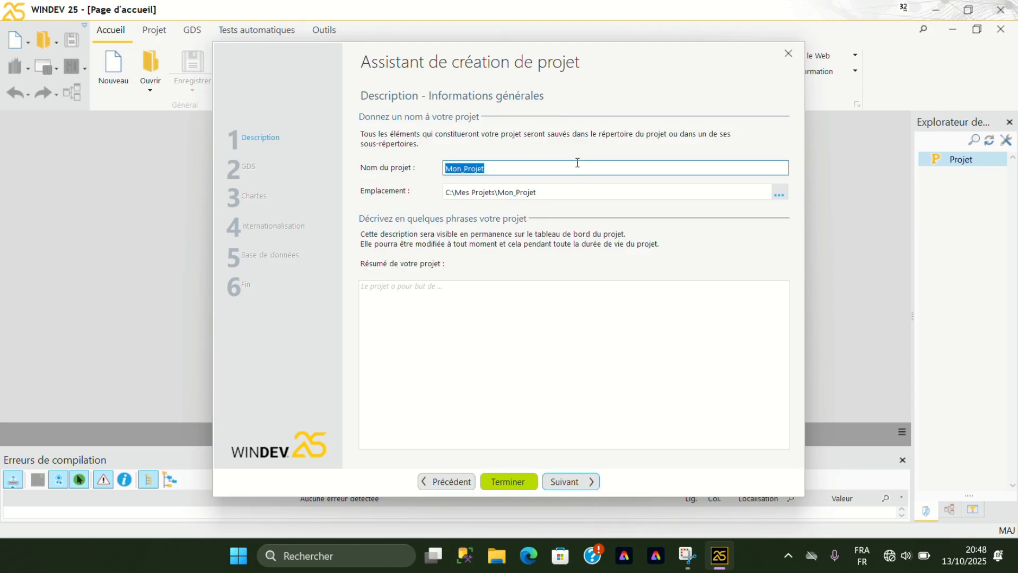
Name the new project "Gestion Scolaire" and leave its summary empty.
key(BackSpace)
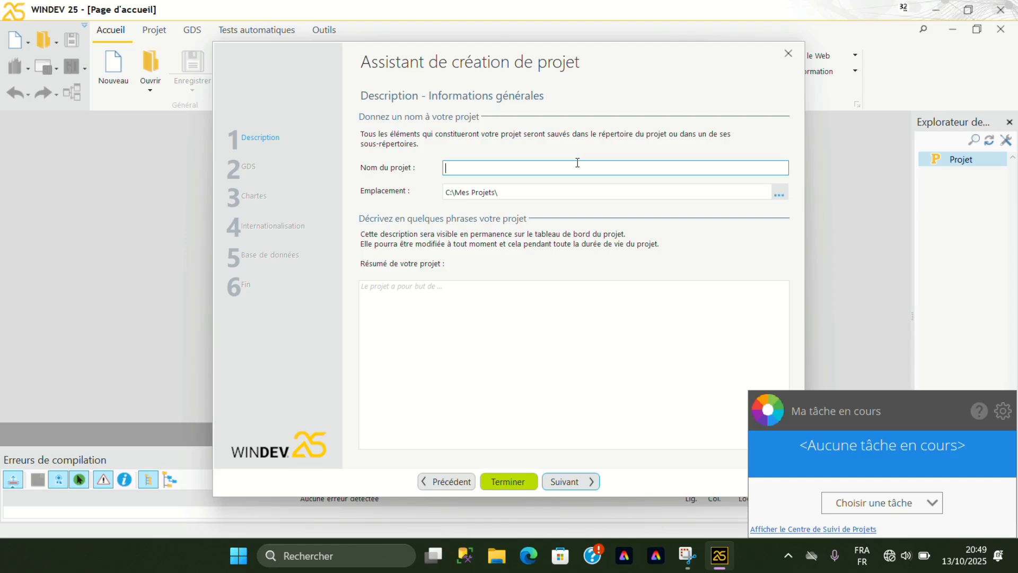
text(G)
key(BackSpace)
text(Gestion Scolaire)
click(582, 488)
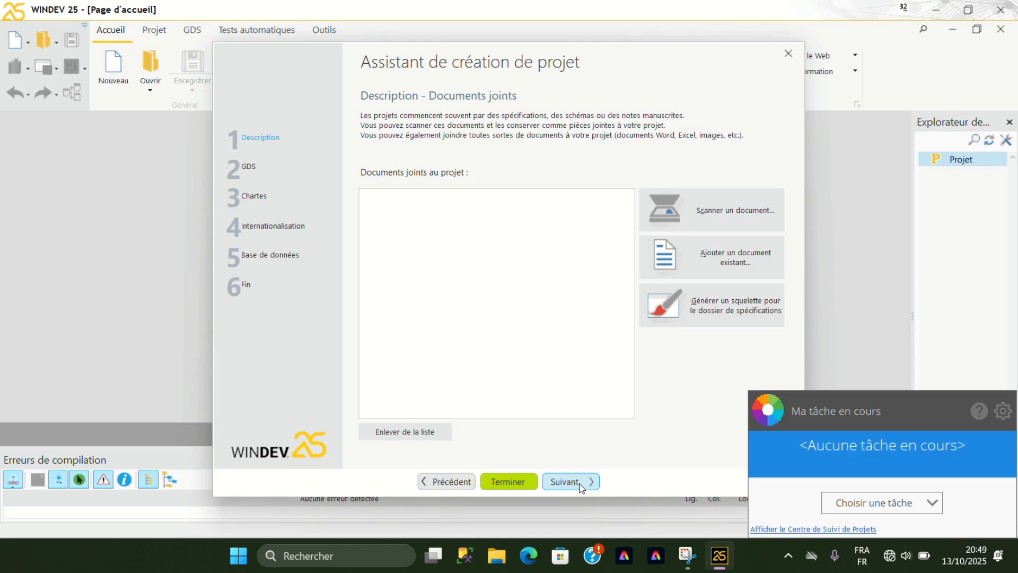
Keep the source manager (GDS) enabled without attaching documents, and choose not to use a programming charter.
click(581, 488)
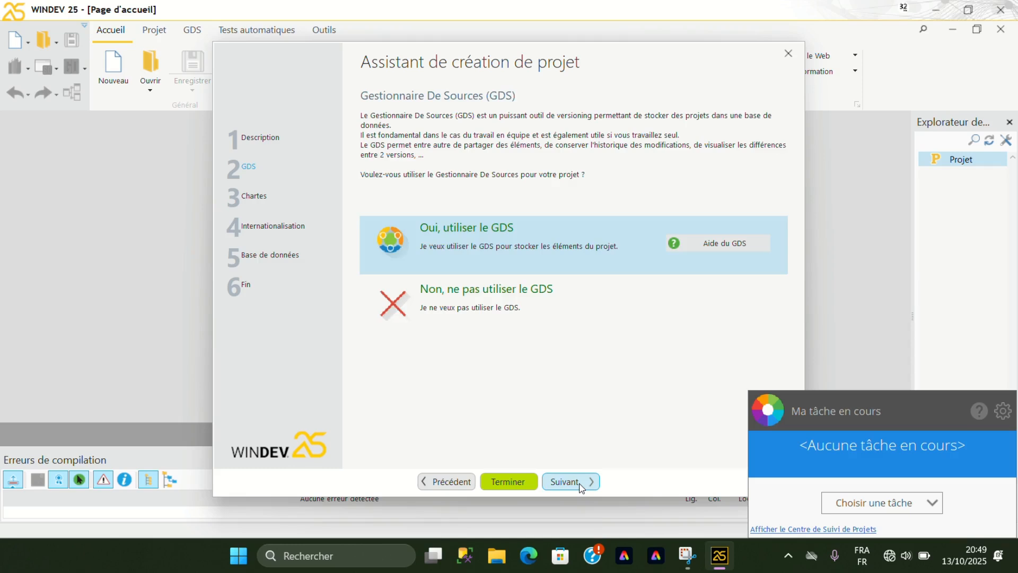
click(582, 488)
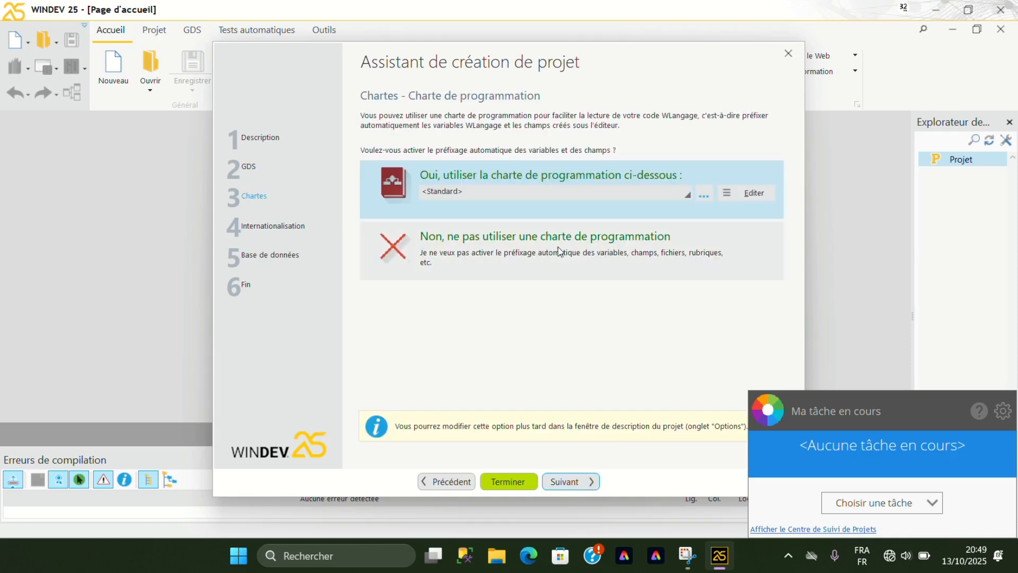
click(498, 254)
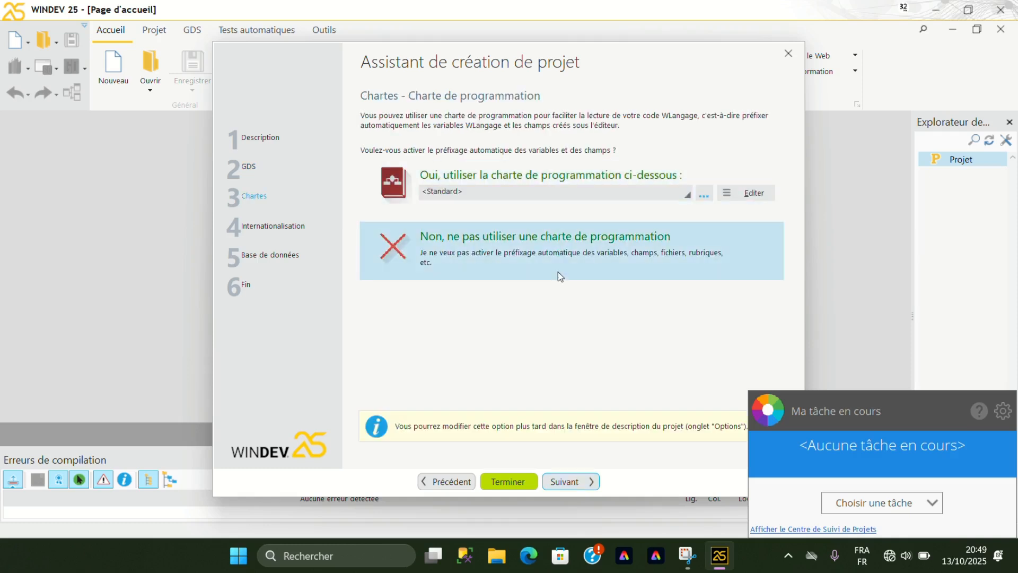
click(578, 481)
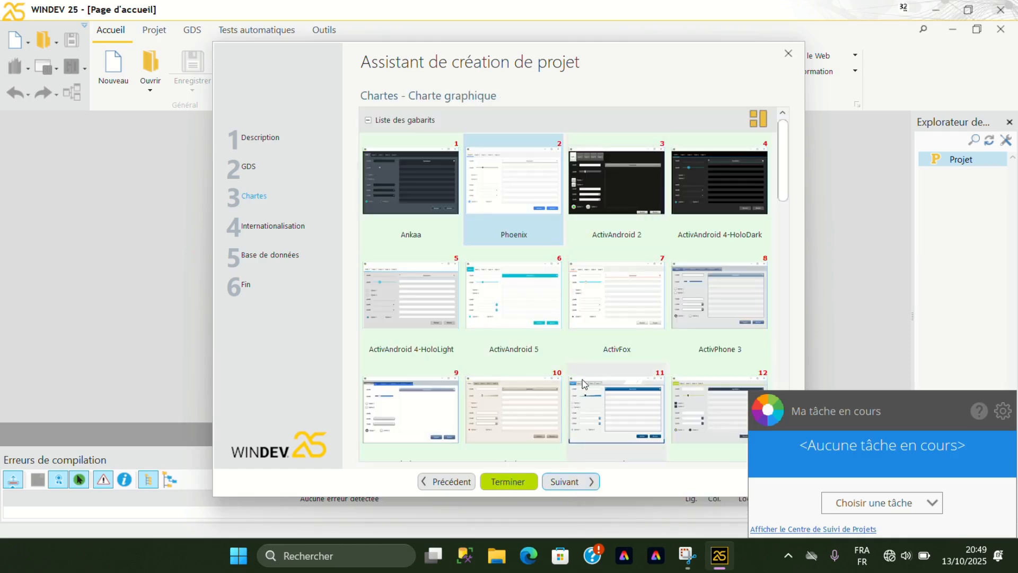
Browse the interface templates and choose BanQoo as the project's graphic charter.
scroll(597, 364, down, 2)
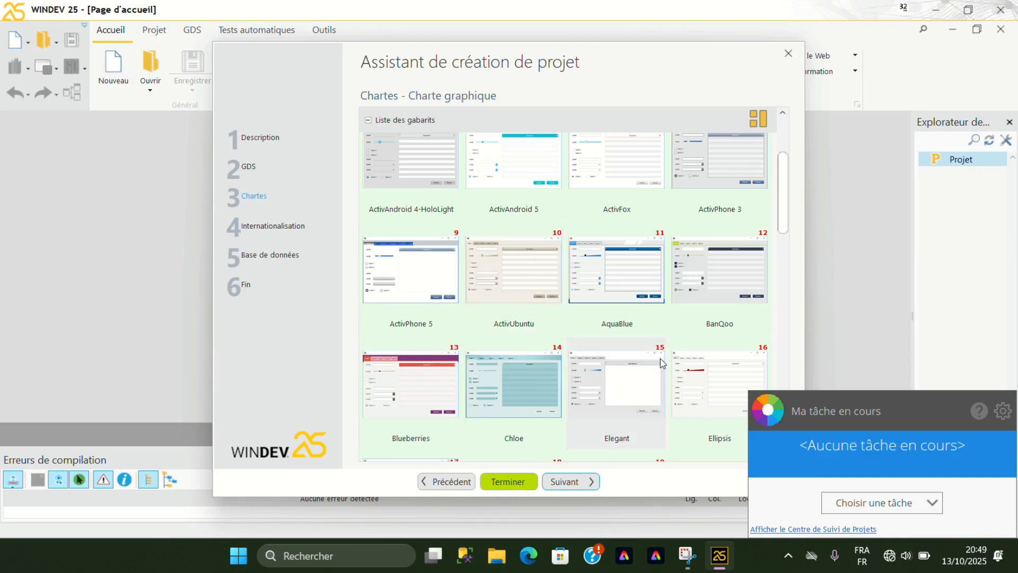
scroll(699, 328, down, 2)
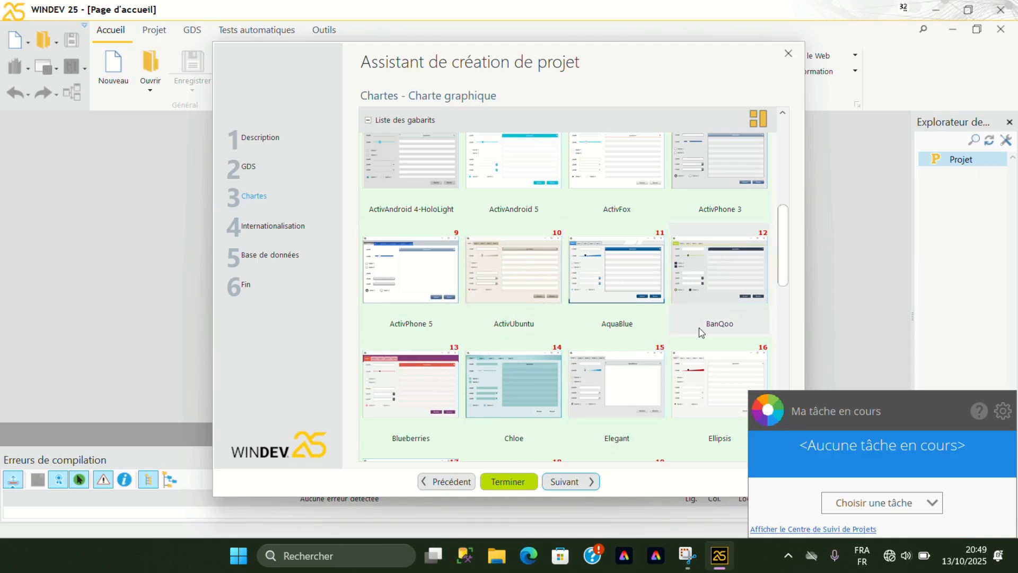
scroll(699, 328, down, 4)
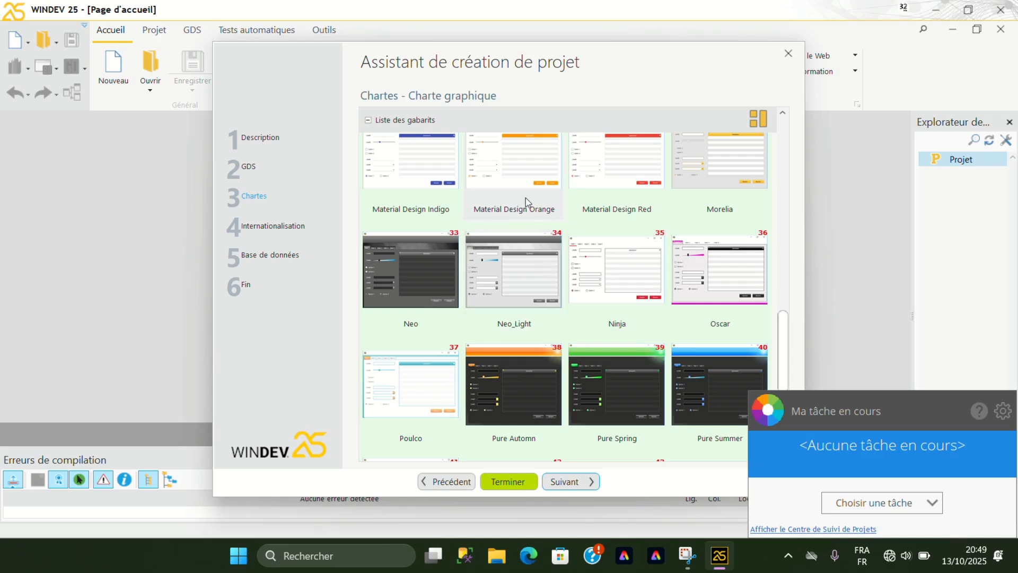
scroll(526, 198, up, 8)
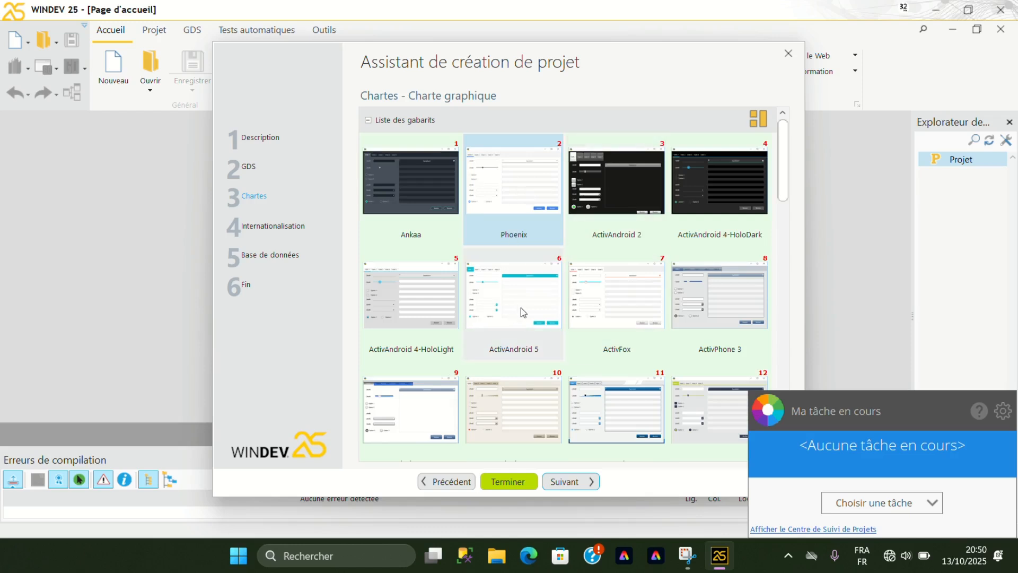
click(911, 460)
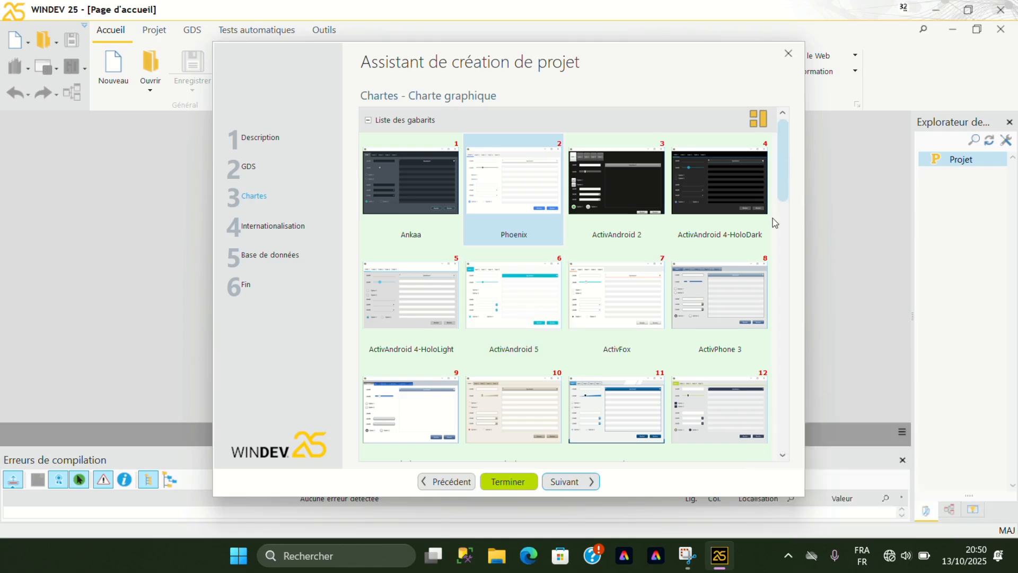
click(741, 415)
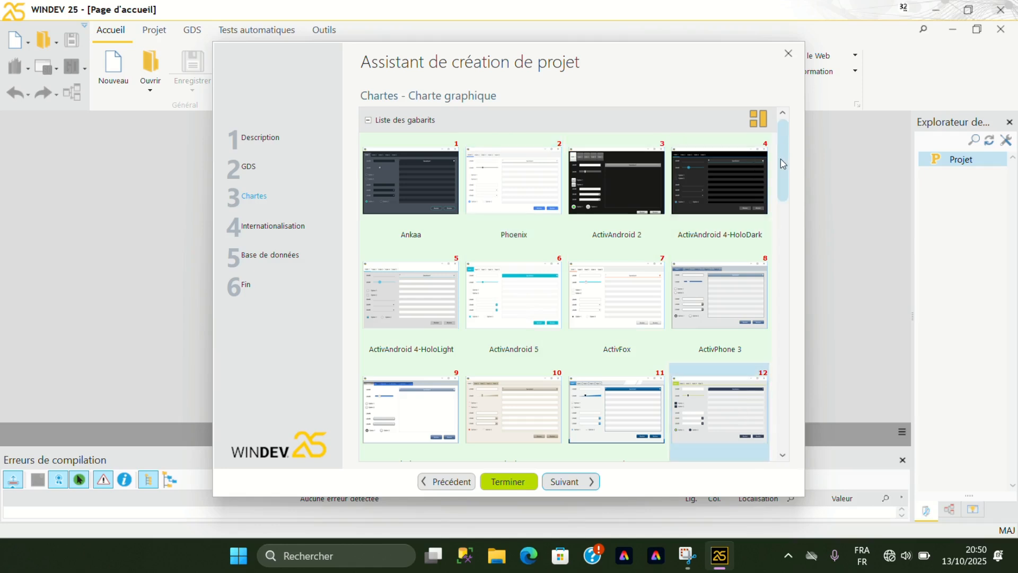
drag(783, 171, 786, 211)
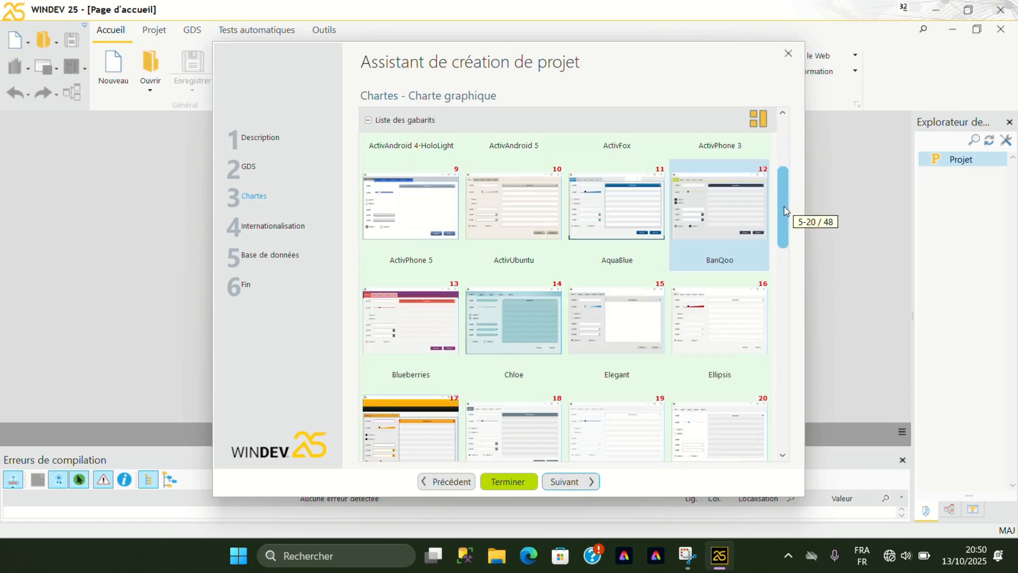
drag(786, 211, 786, 186)
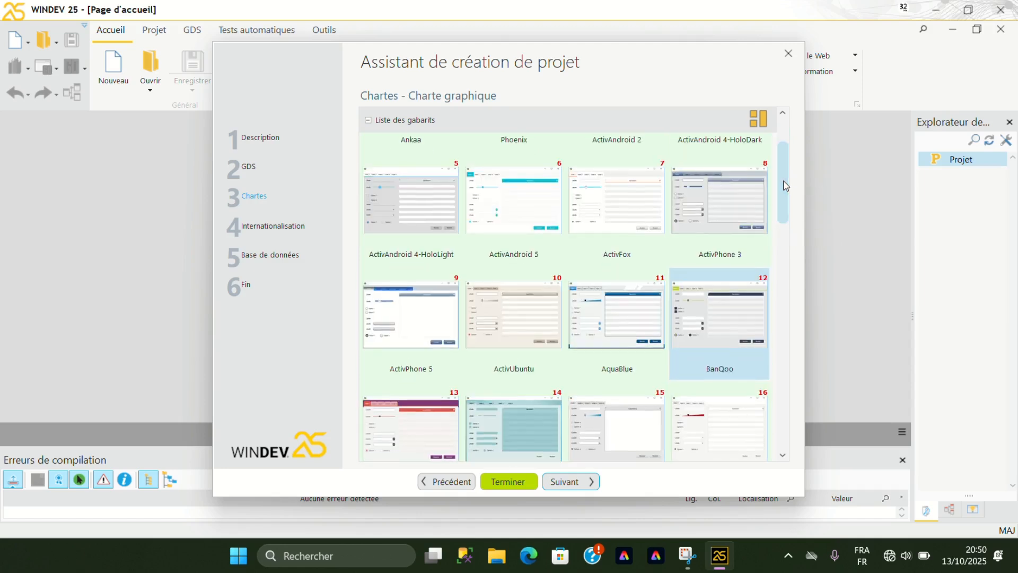
click(571, 484)
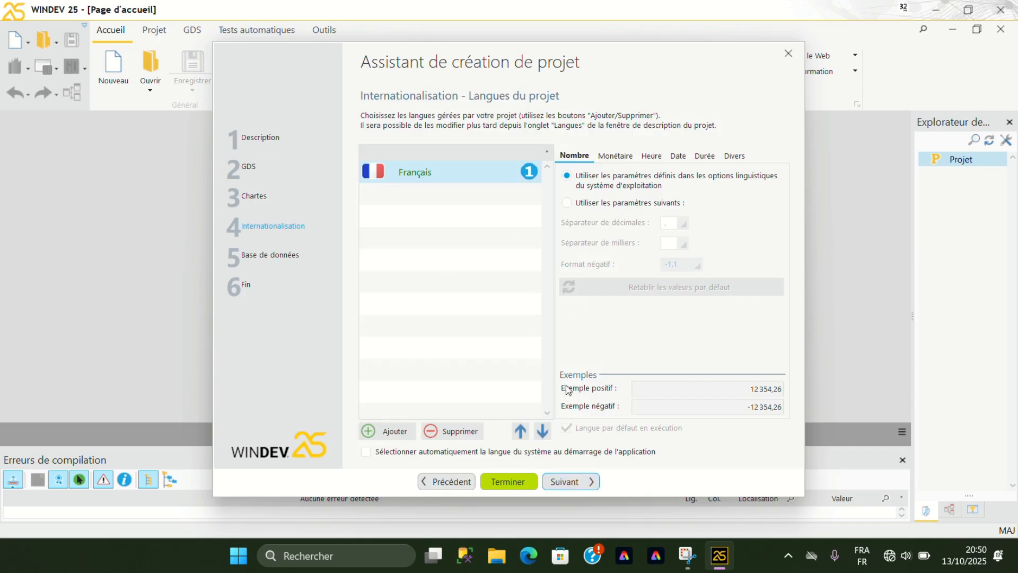
Add Anglais to the project's languages alongside Français.
click(389, 432)
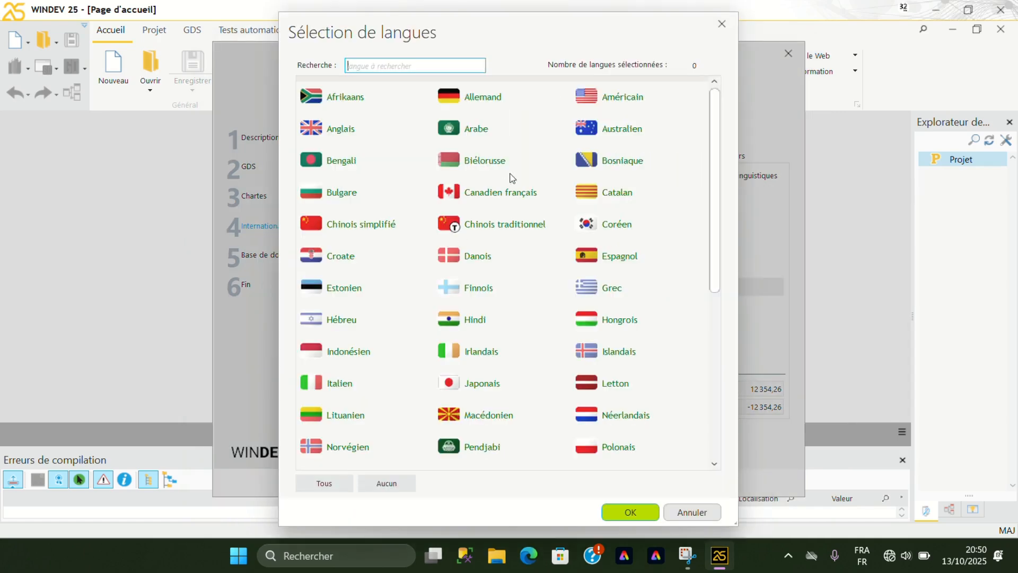
double_click(348, 129)
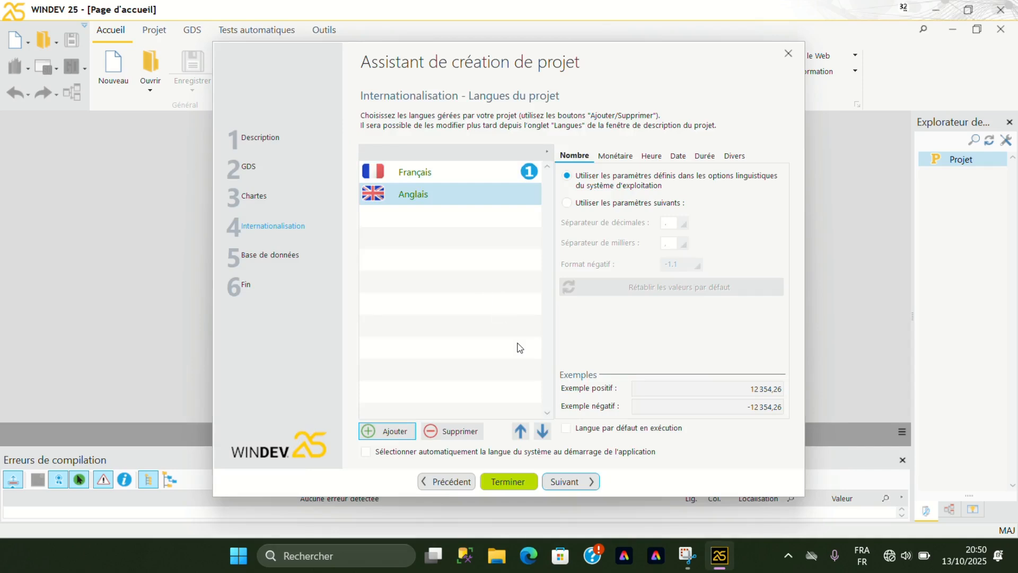
click(585, 484)
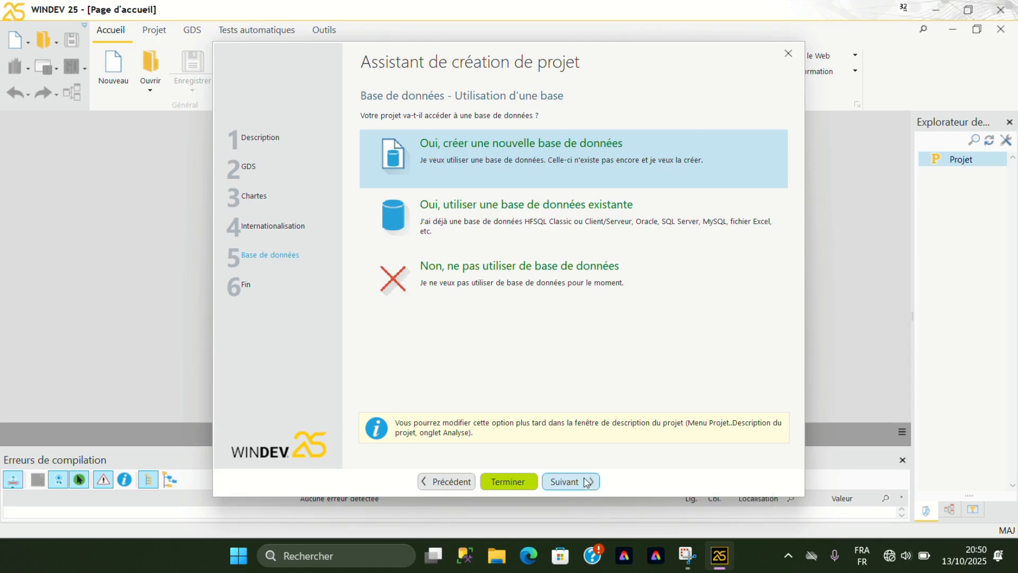
Create a new database for the project, with an analysis named Gestion Scolaire of type HFSQL Classic.
click(586, 482)
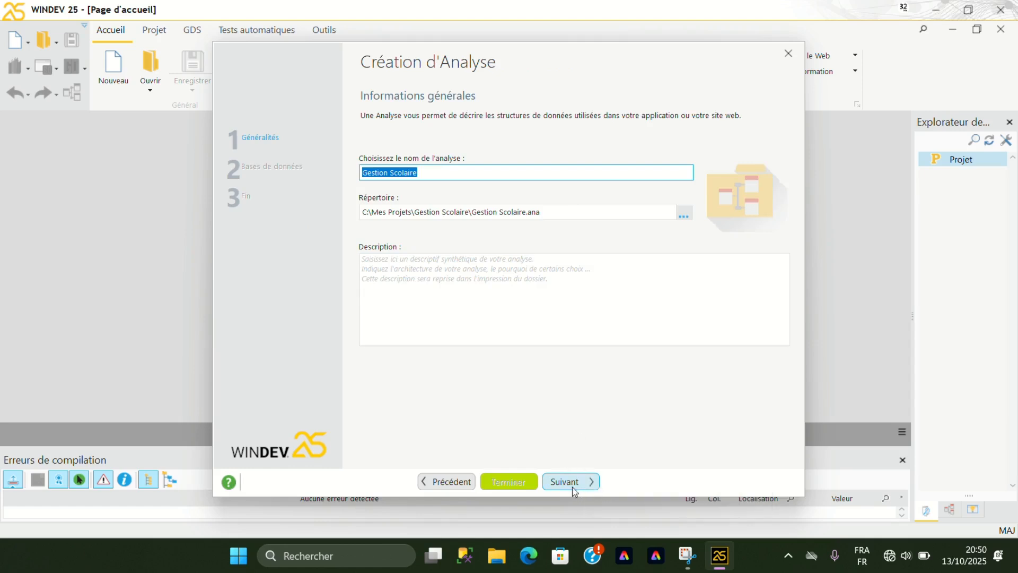
click(401, 270)
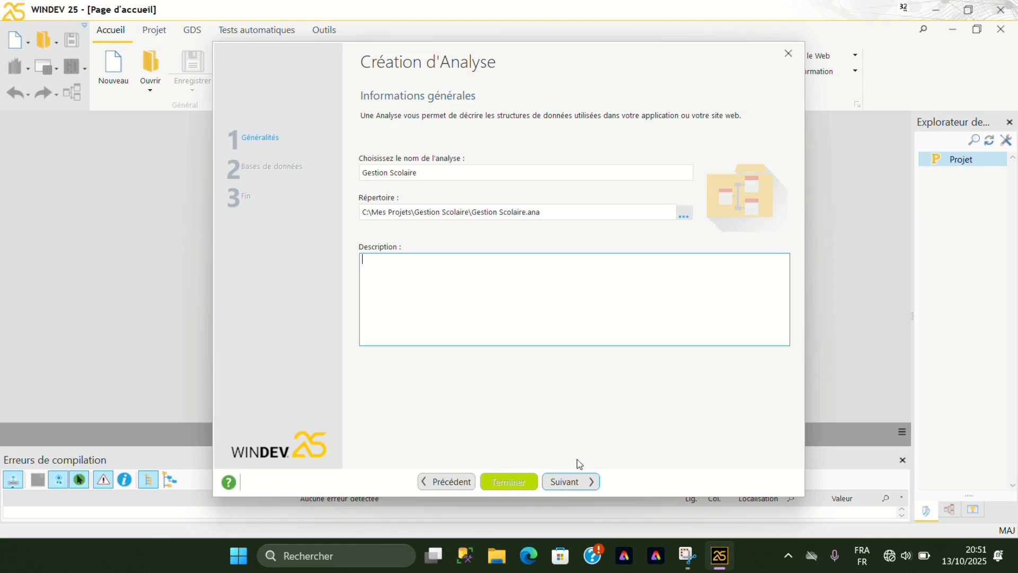
click(573, 487)
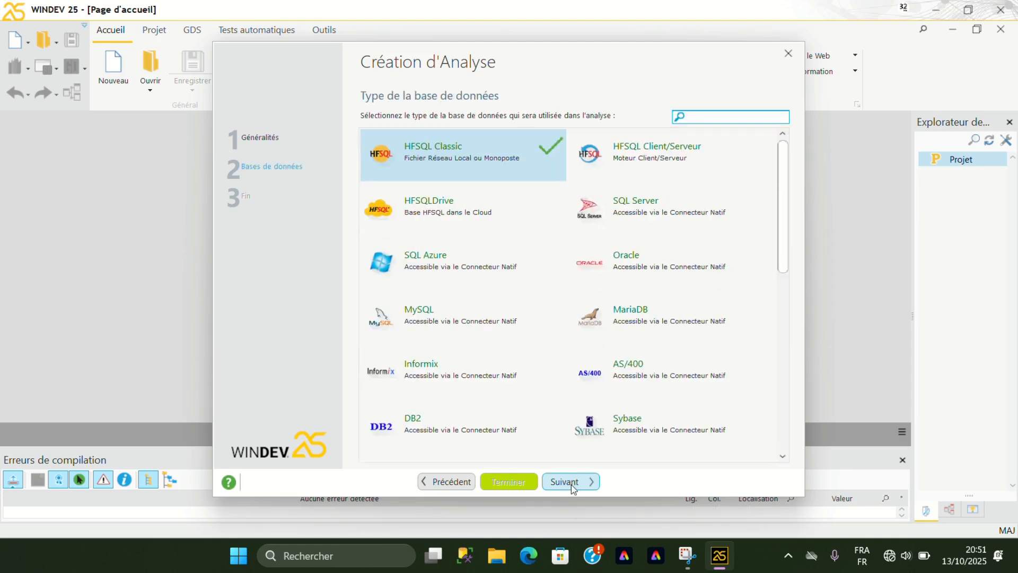
click(596, 483)
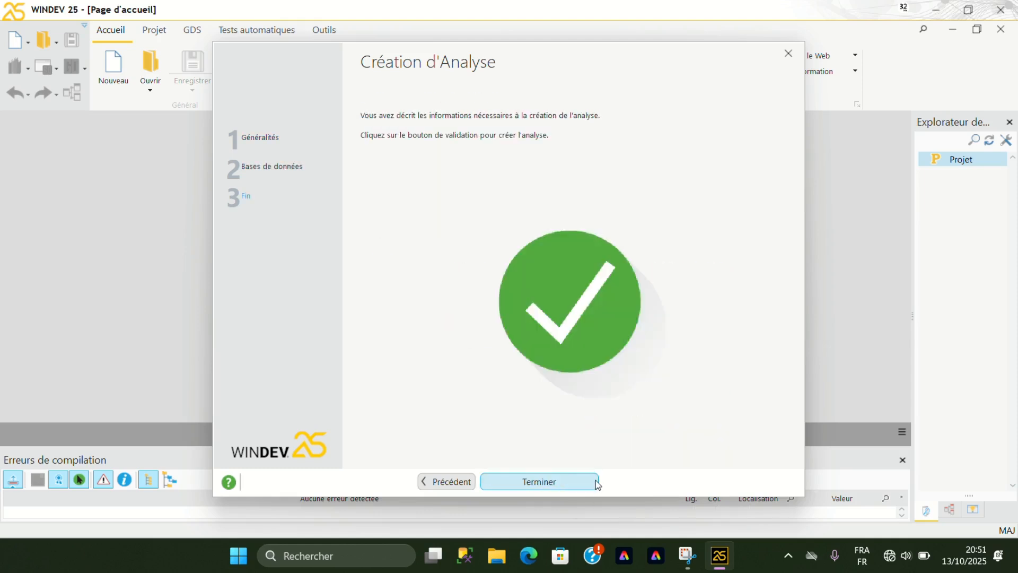
click(596, 482)
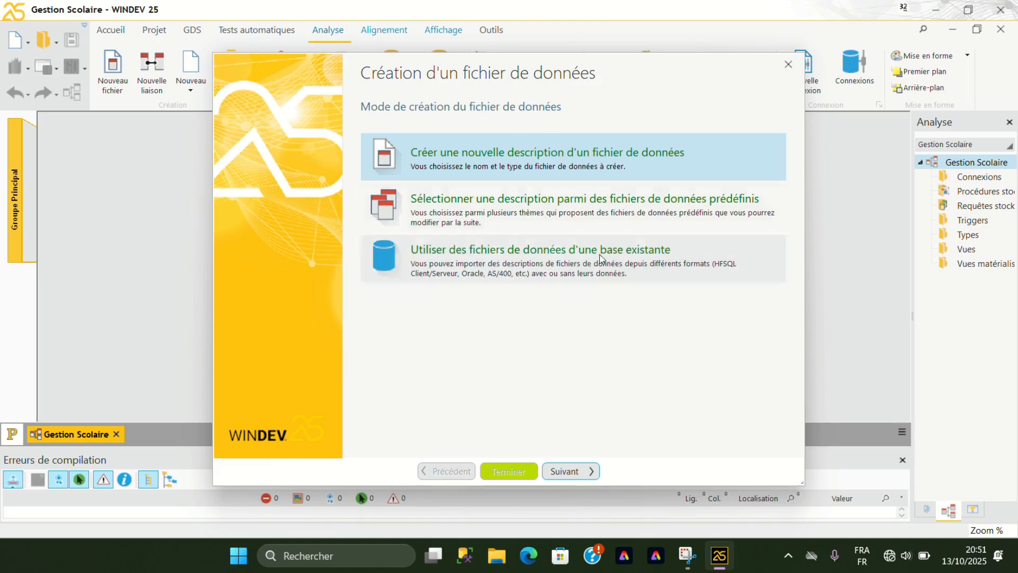
Create a new data file description named "Eleves" with an 8-byte automatic identifier and the HFSQL Classic type.
click(590, 470)
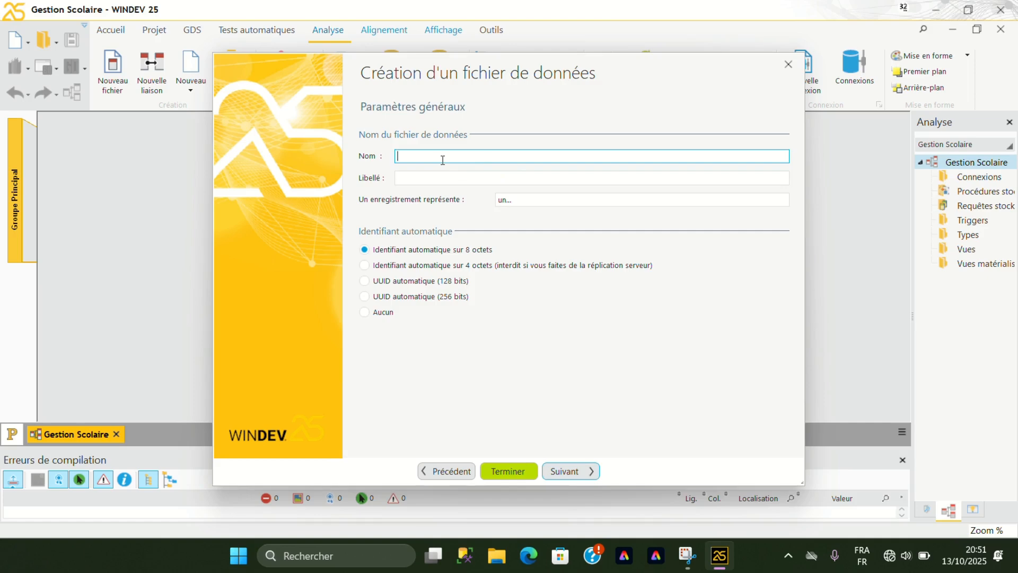
text(Eleves)
click(577, 469)
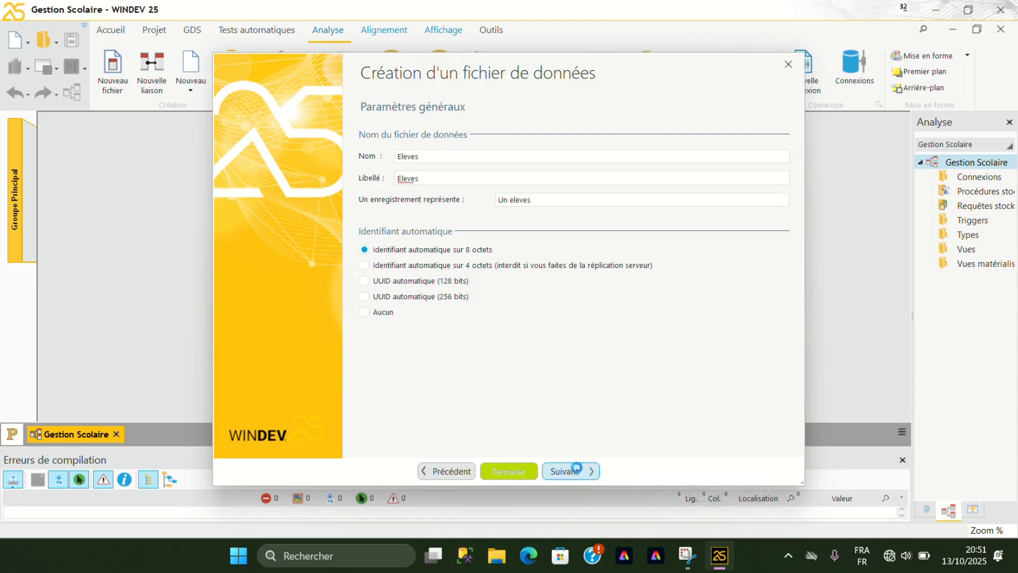
click(577, 470)
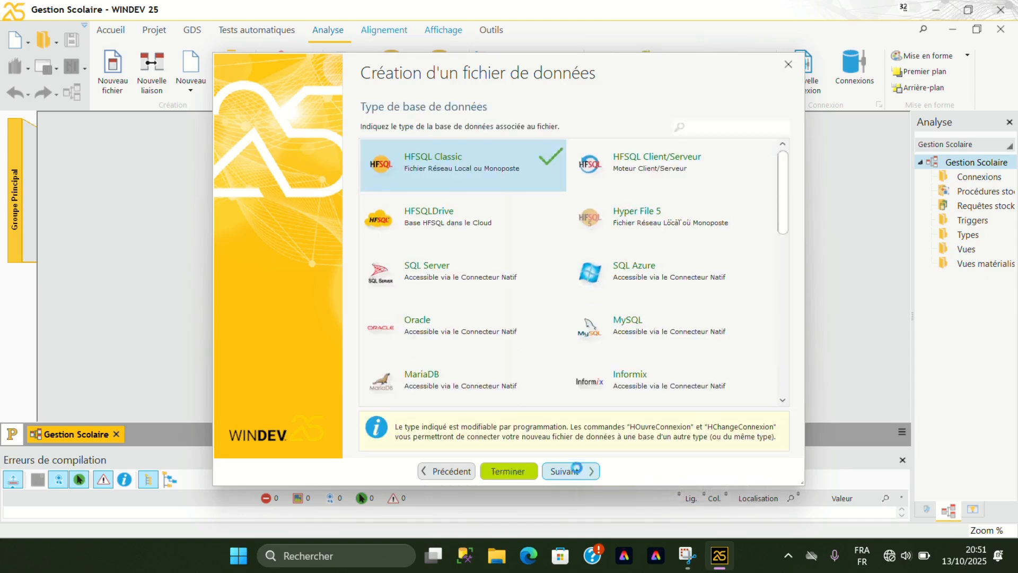
click(577, 469)
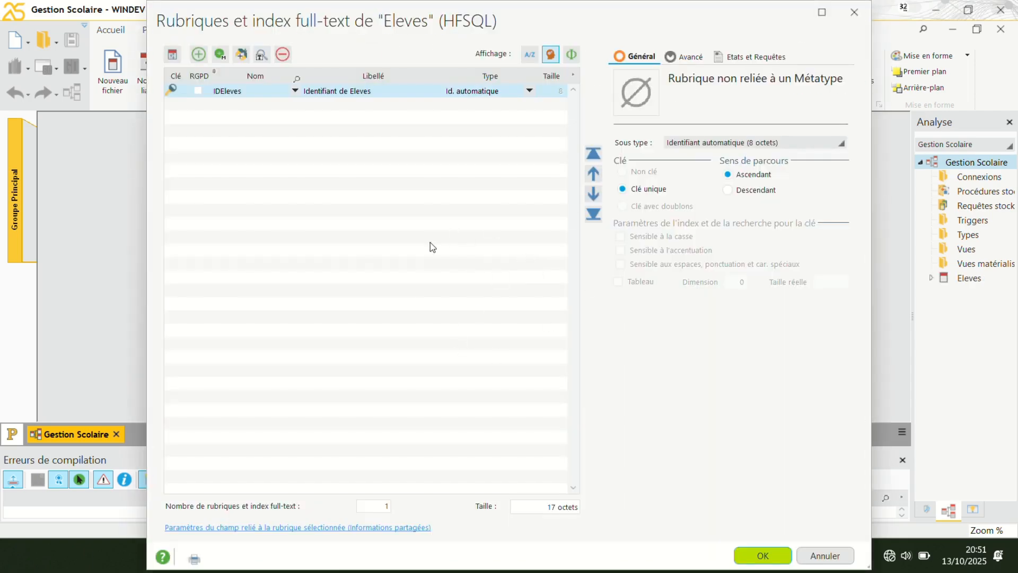
Add an item named NomEleve to the Eleves file, with the type Texte.
click(185, 104)
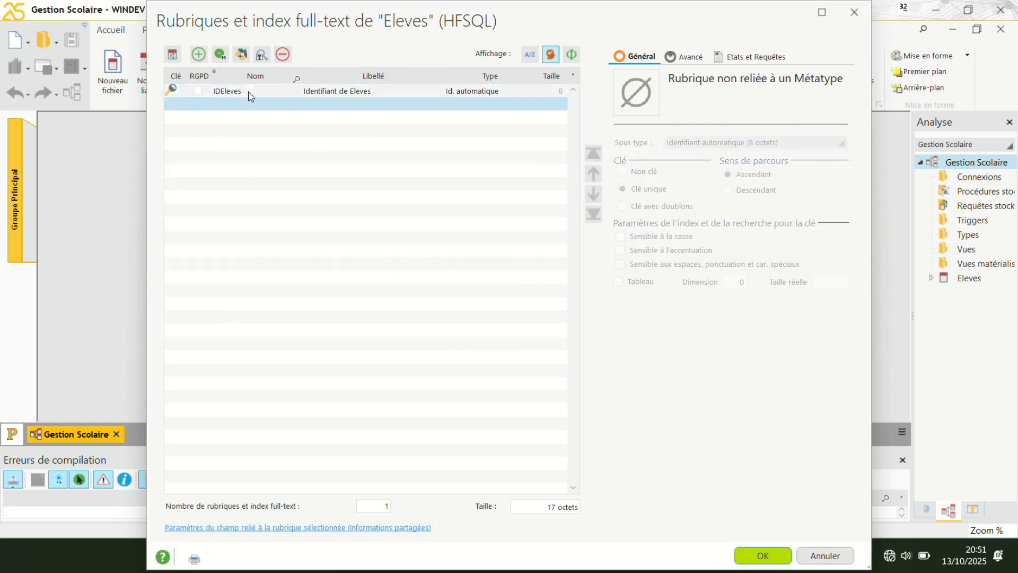
click(200, 109)
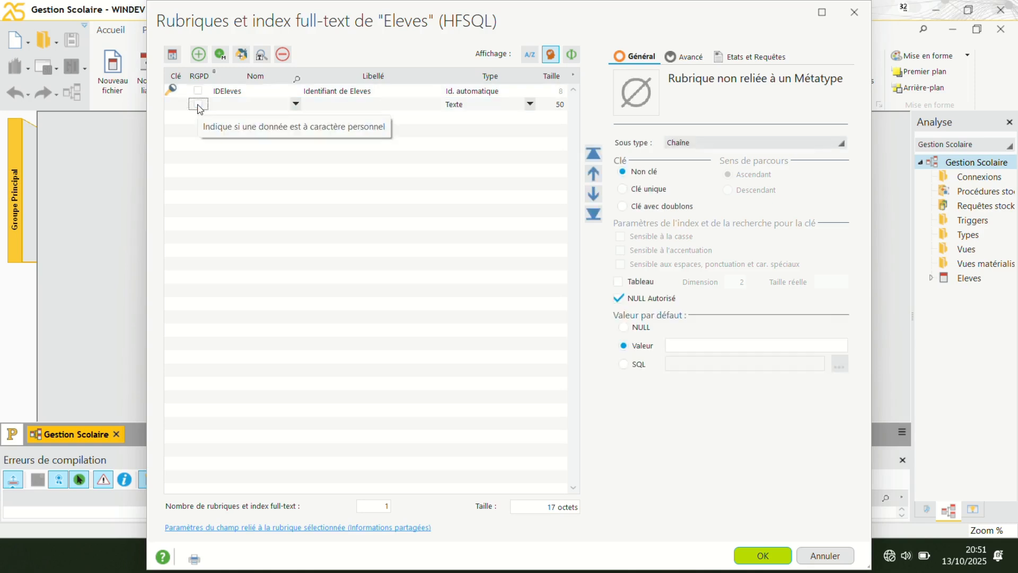
click(238, 102)
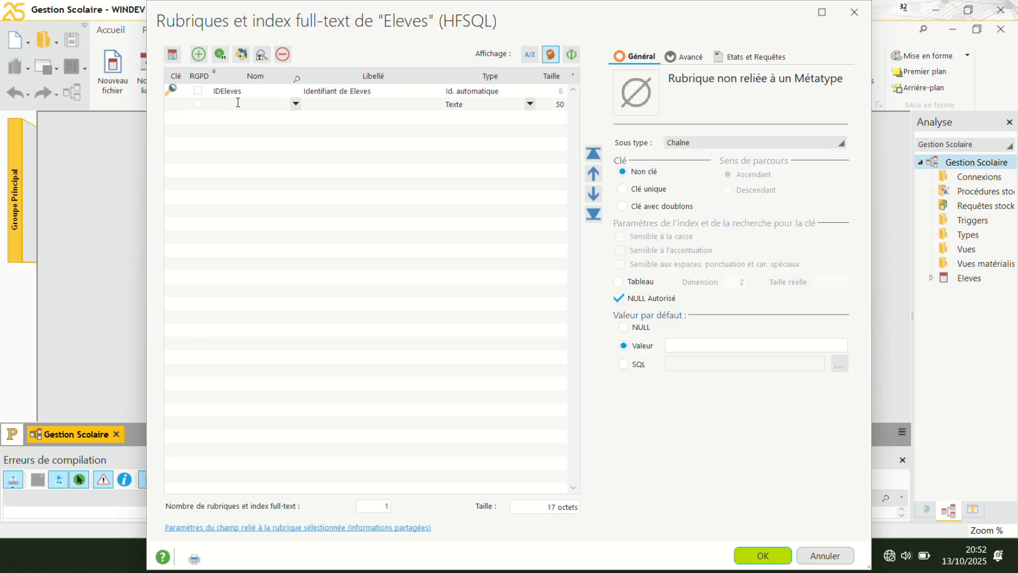
text(NomEleve)
click(336, 106)
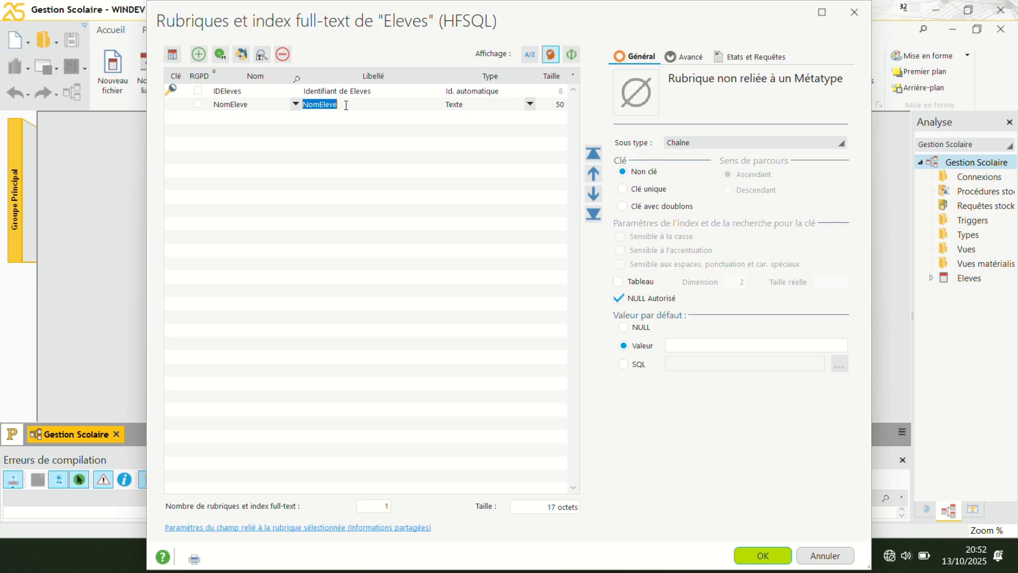
click(345, 105)
click(530, 104)
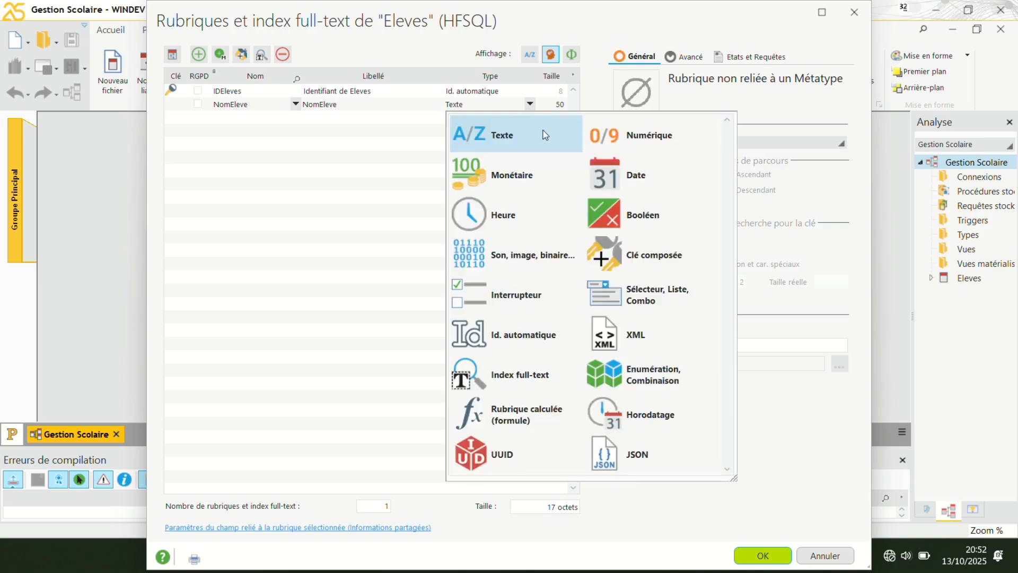
click(543, 131)
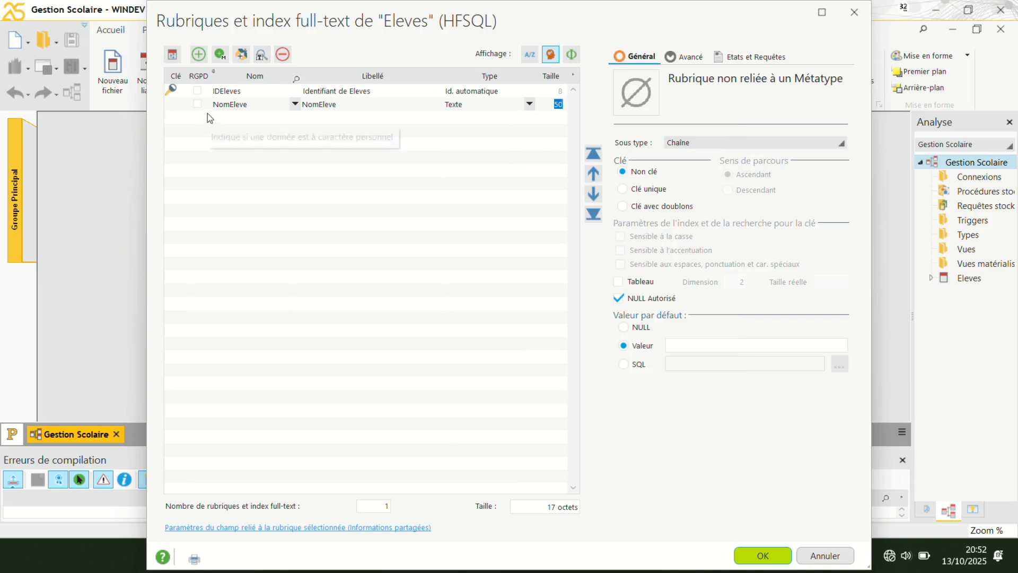
Add a text item named PnomEleve below NomEleve.
click(221, 119)
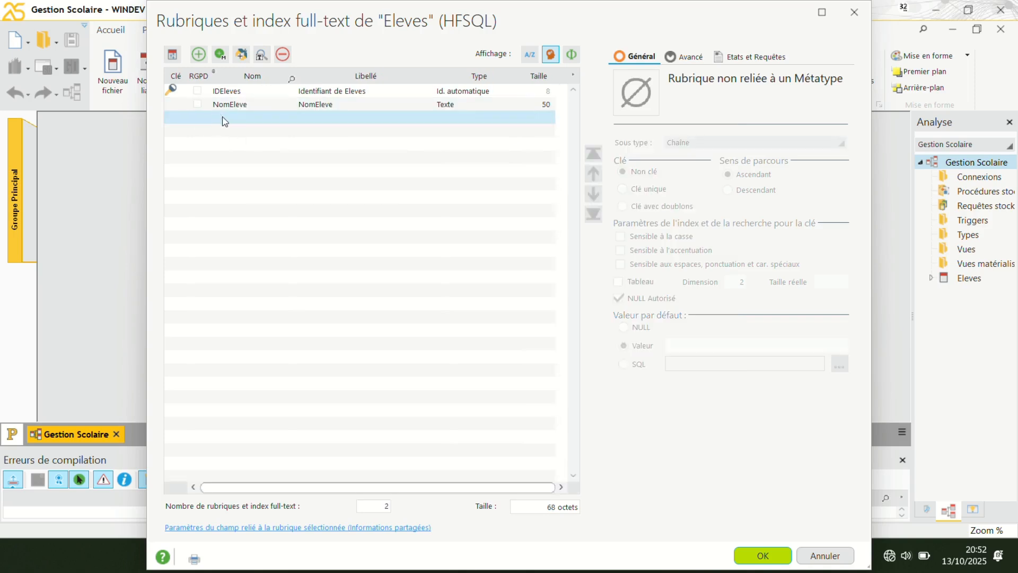
click(226, 120)
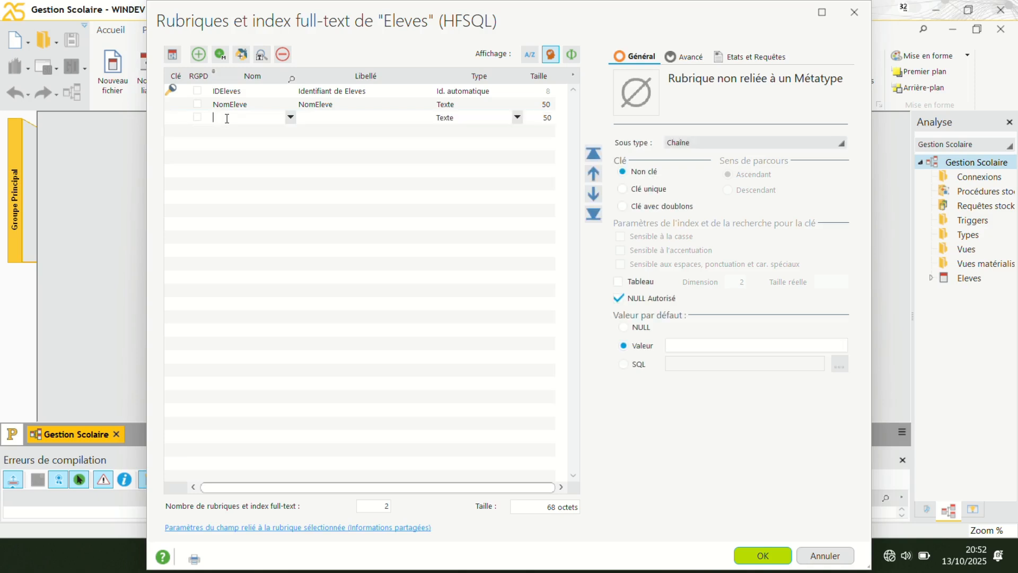
text(PnomEleve)
click(342, 114)
click(380, 115)
Define both NomEleve and PnomEleve as keys with duplicates (Clé avec doublons).
click(185, 108)
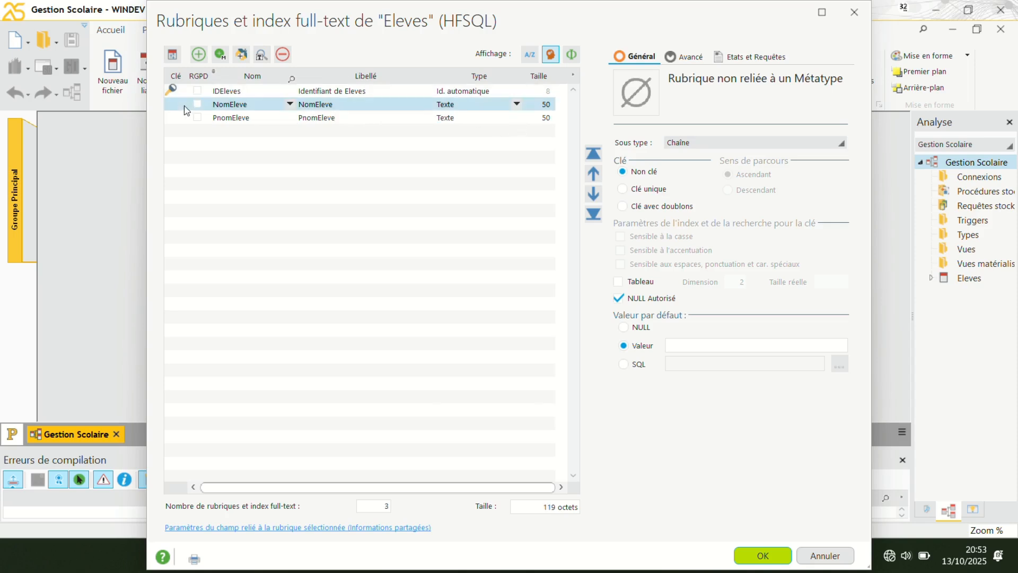
click(631, 207)
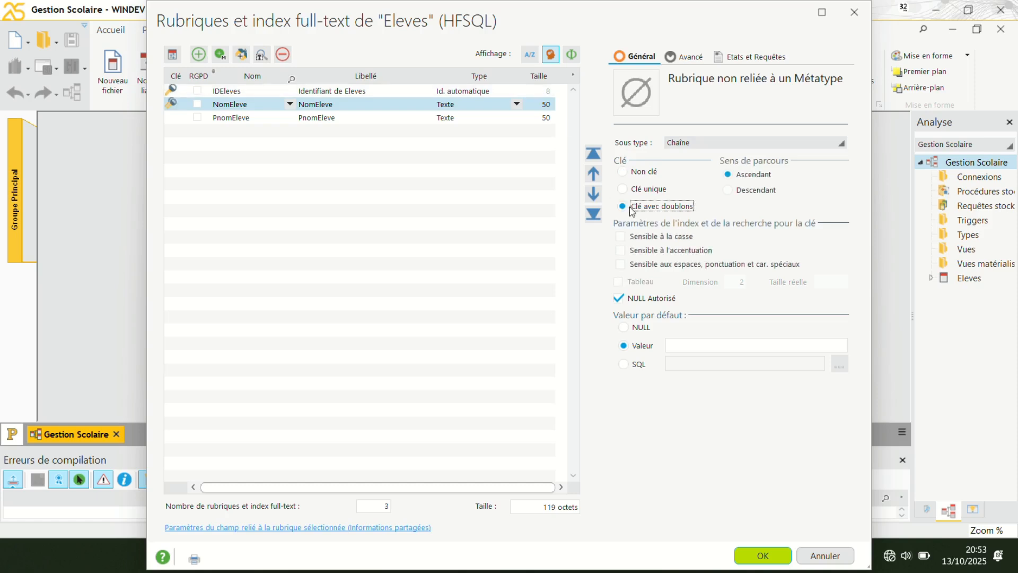
click(181, 118)
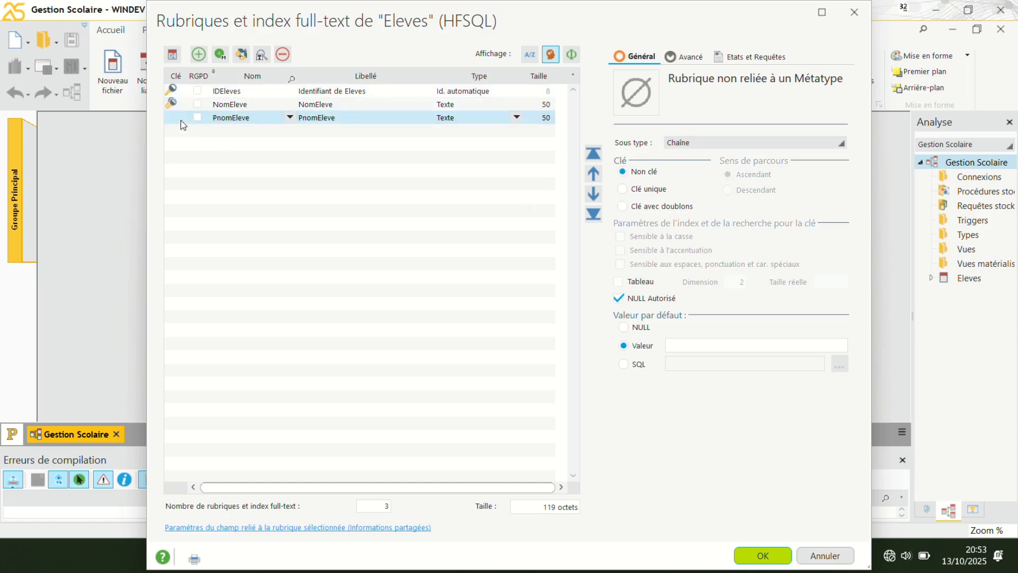
click(622, 207)
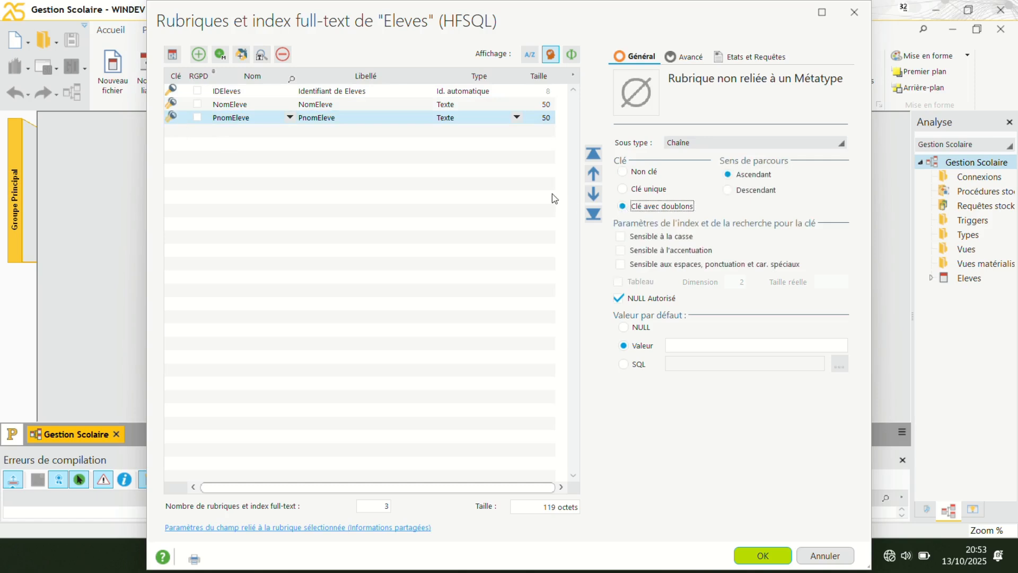
Add an item named DateEleve below PnomEleve.
click(214, 134)
click(215, 134)
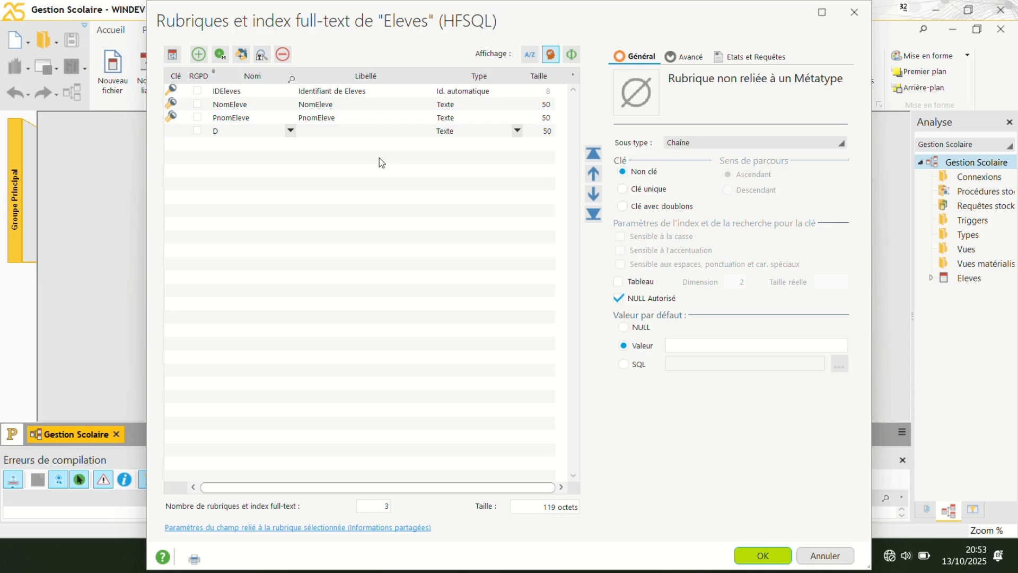
text(Date)
text(N)
text(ais)
text(El)
key(BackSpace)
key(BackSpace)
key(BackSpace)
key(BackSpace)
key(BackSpace)
key(BackSpace)
text(Eleve)
key(Tab)
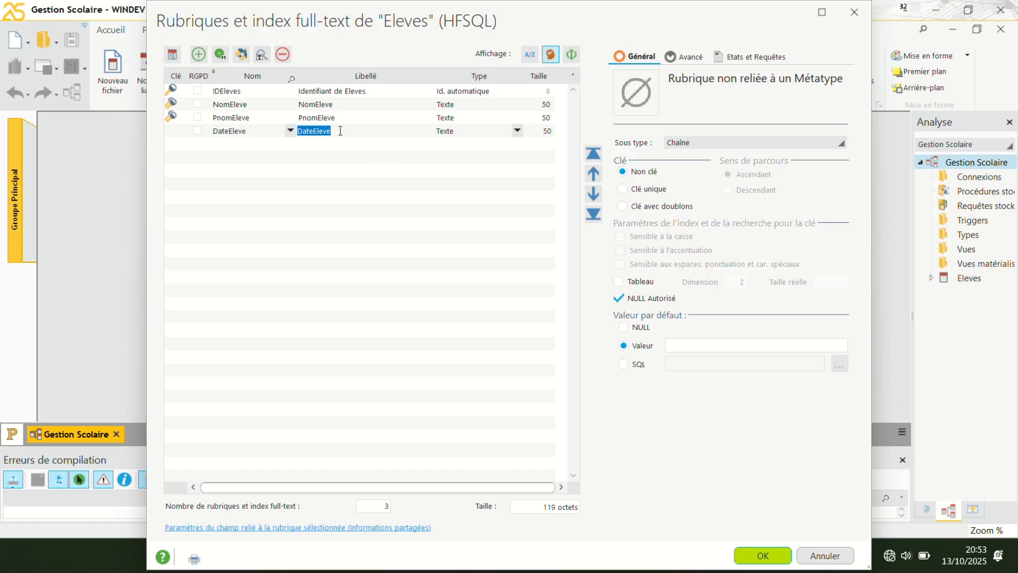
Set the caption of the DateEleve item to "Date de naissance".
click(340, 130)
click(314, 131)
text(de naissance)
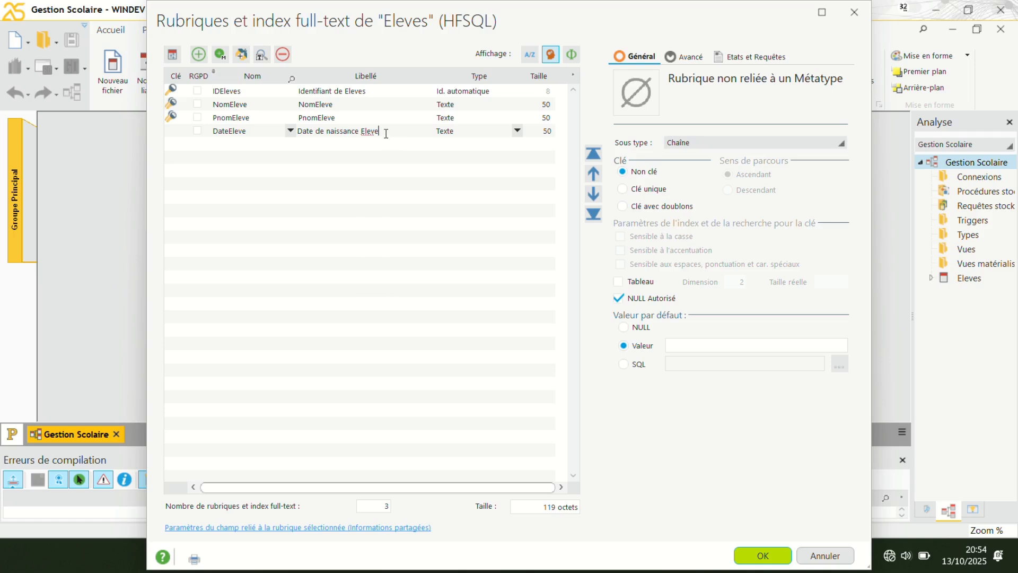
key(BackSpace)
key(BackSpace)
key(BackSpace)
key(BackSpace)
key(BackSpace)
Add an item named LieuEleve below DateEleve.
click(232, 144)
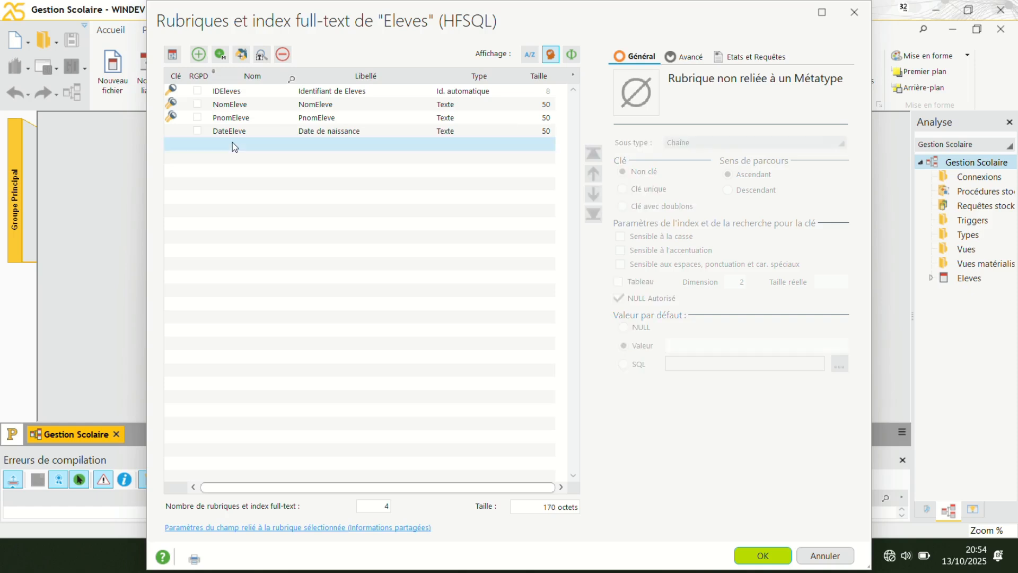
click(232, 142)
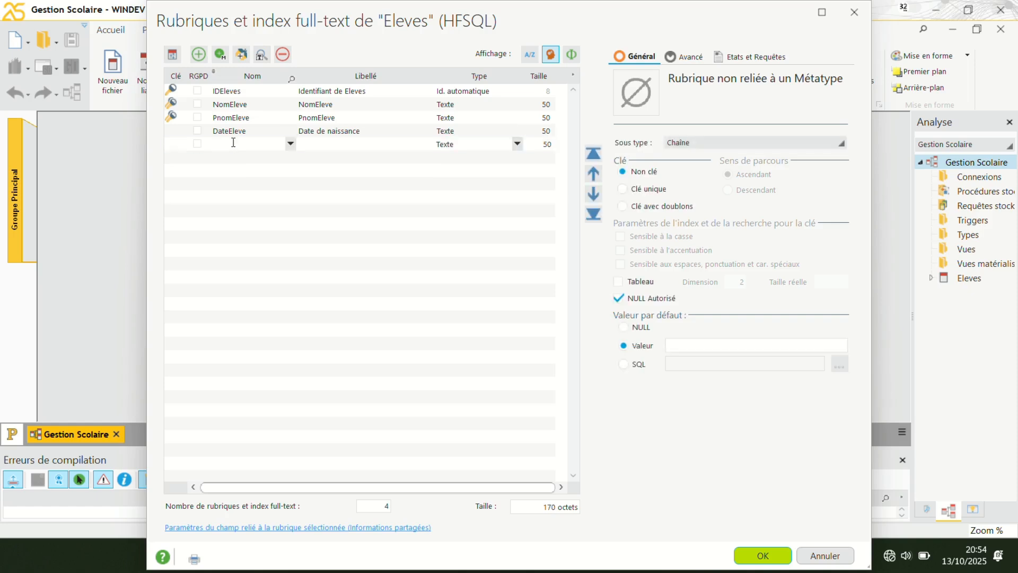
text(LieuEleve)
Set the caption of the LieuEleve item to "Lieu de naissance".
click(319, 149)
click(312, 143)
text(de naissance)
click(388, 145)
key(BackSpace)
key(BackSpace)
key(BackSpace)
key(BackSpace)
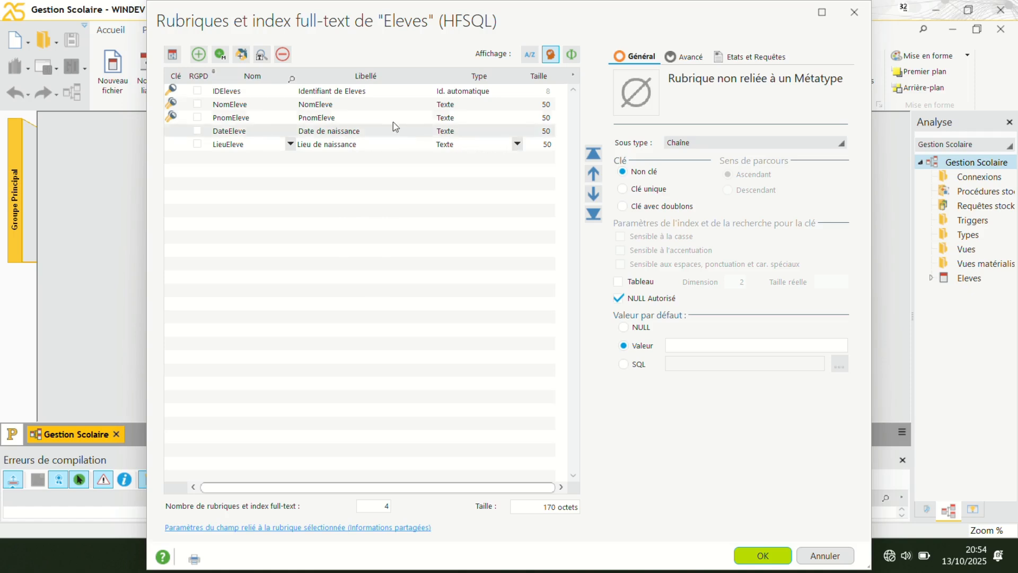
Change DateEleve's type to Date and define DateEleve and LieuEleve as keys with duplicates.
click(404, 131)
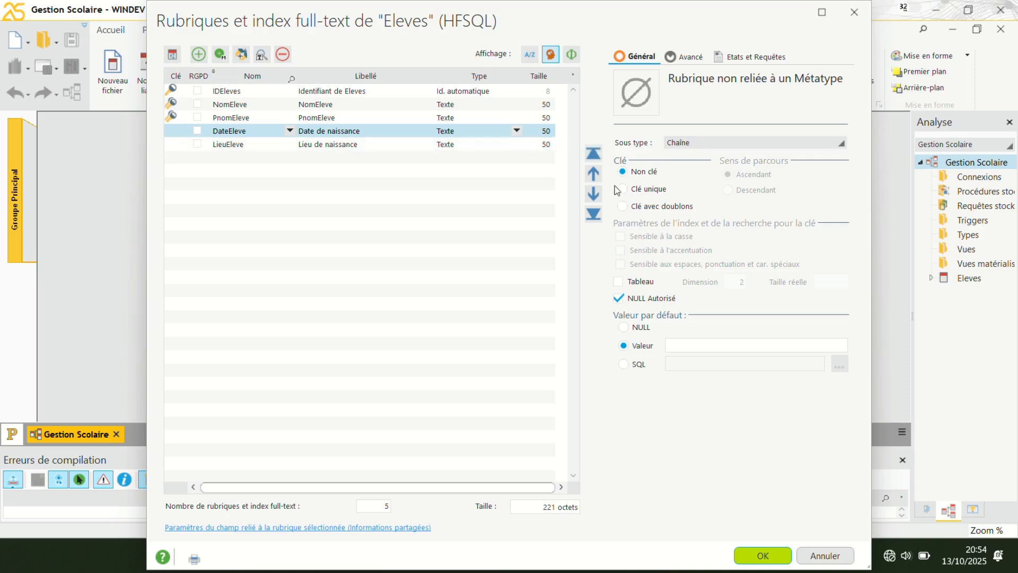
click(520, 129)
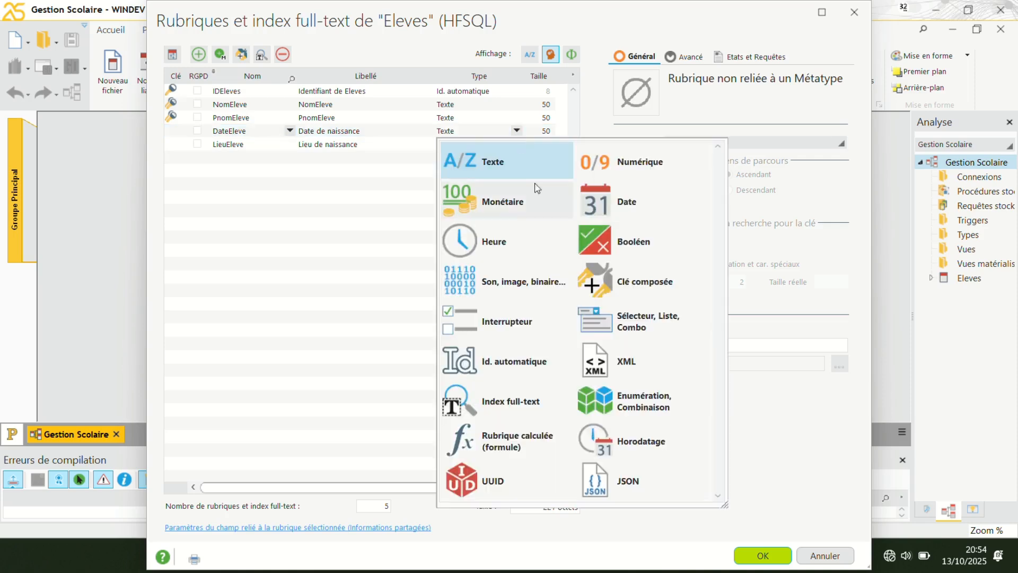
click(608, 199)
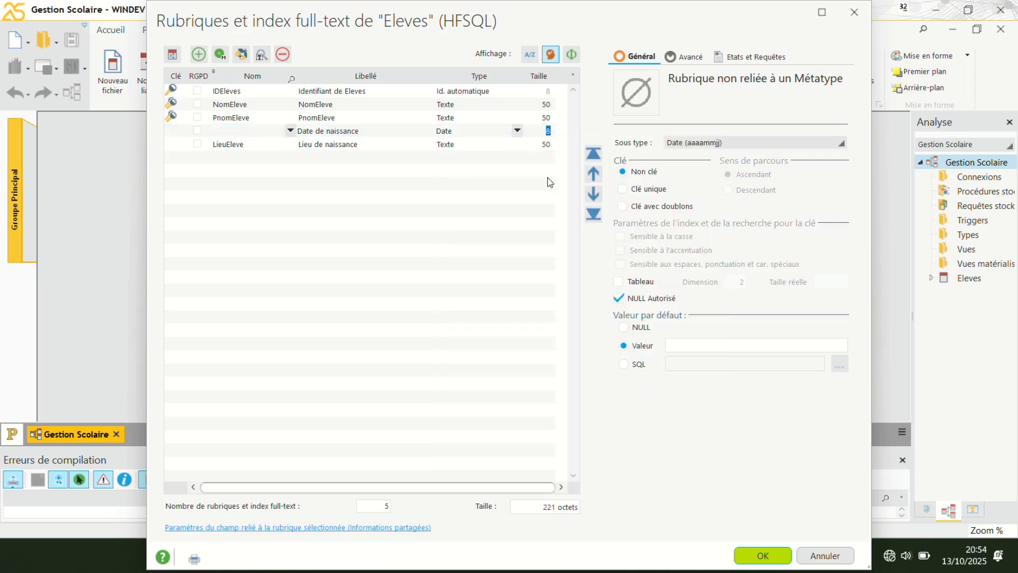
click(625, 209)
click(627, 210)
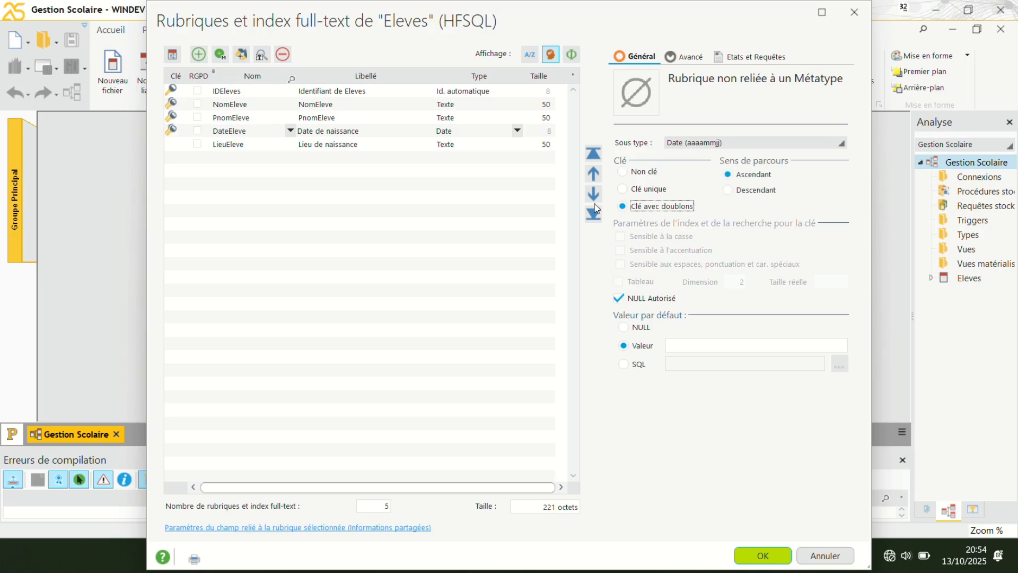
click(505, 151)
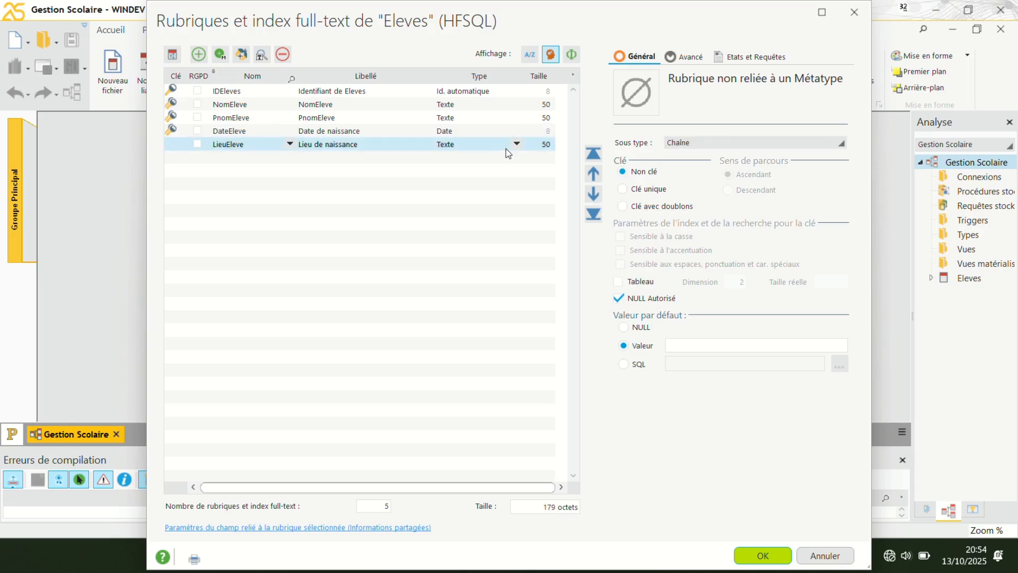
click(627, 209)
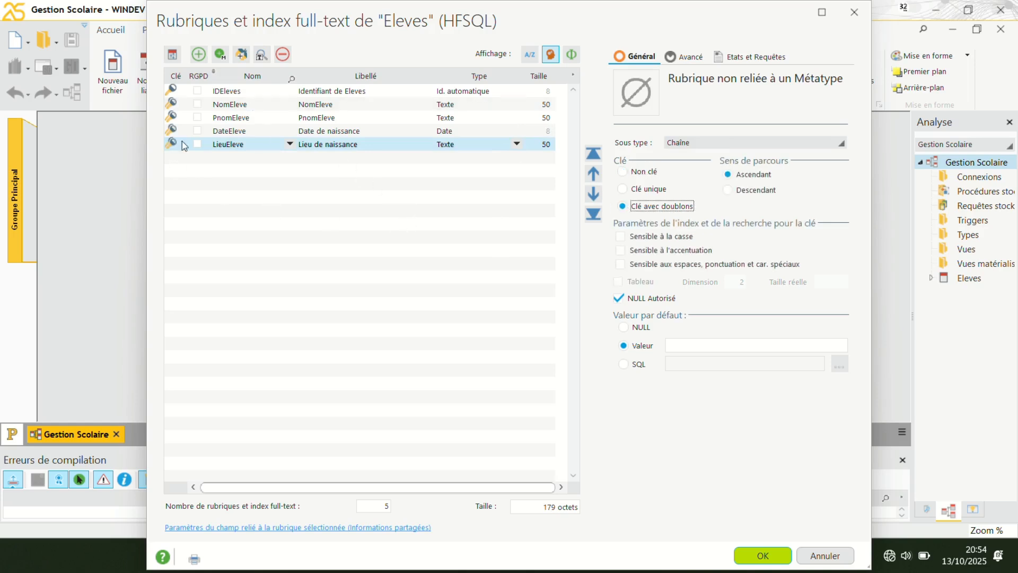
Add an item named MatriculeEleve below LieuEleve.
click(220, 160)
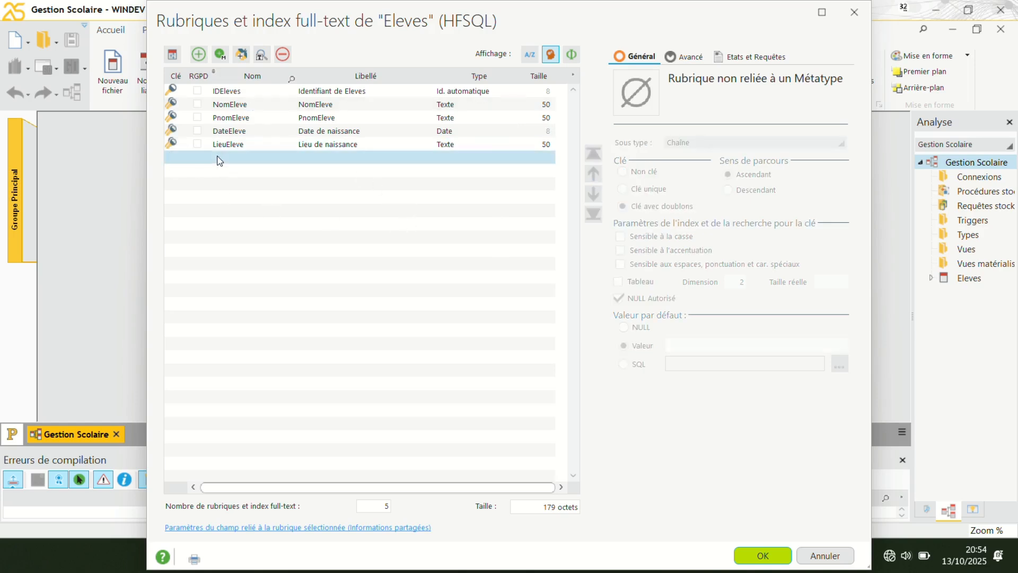
click(219, 159)
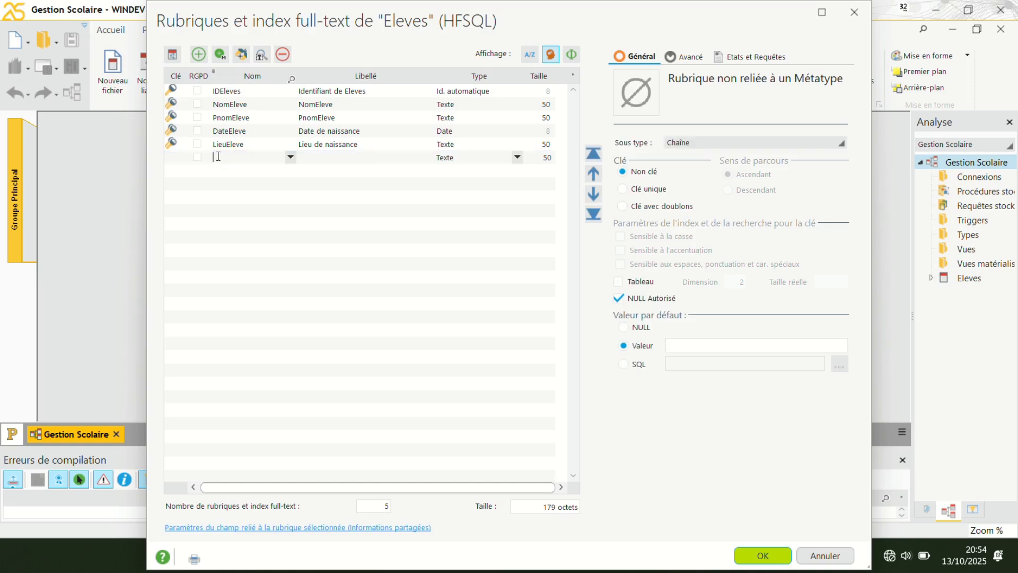
text(Ma)
key(BackSpace)
text(triculeEleve)
Shorten MatriculeEleve's caption to "Matricule" and define the item as a key with duplicates.
click(342, 156)
click(342, 157)
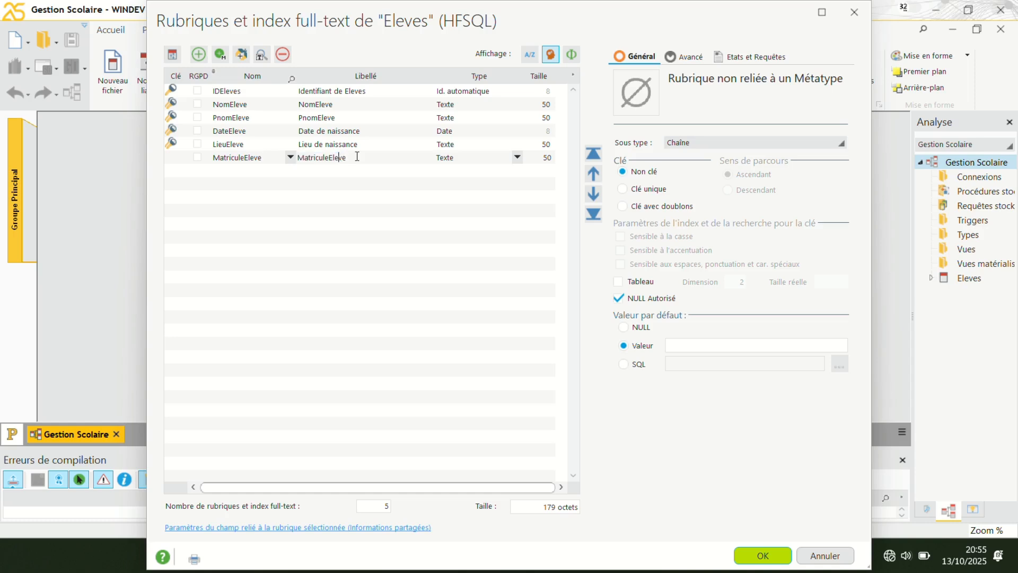
key(Delete)
key(BackSpace)
key(BackSpace)
key(BackSpace)
key(BackSpace)
click(625, 210)
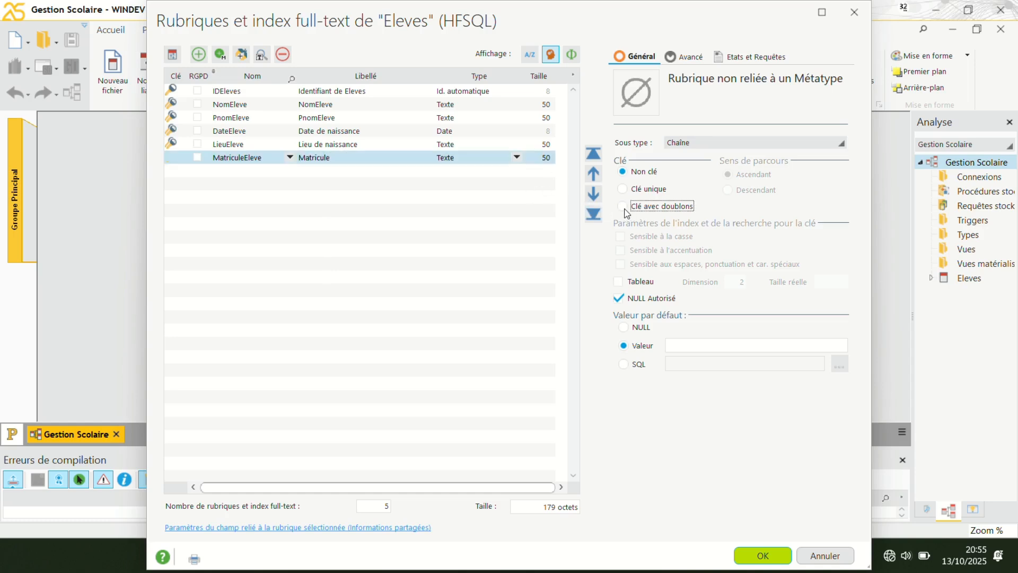
Validate the item description of Eleves and move the Eleves file to the upper middle of the analysis diagram.
click(223, 171)
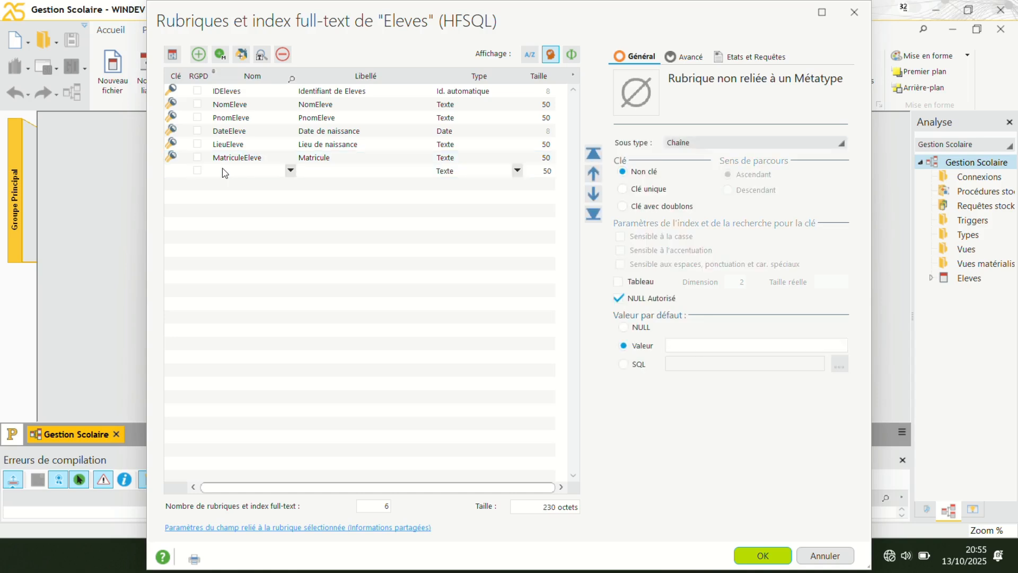
click(223, 170)
click(764, 555)
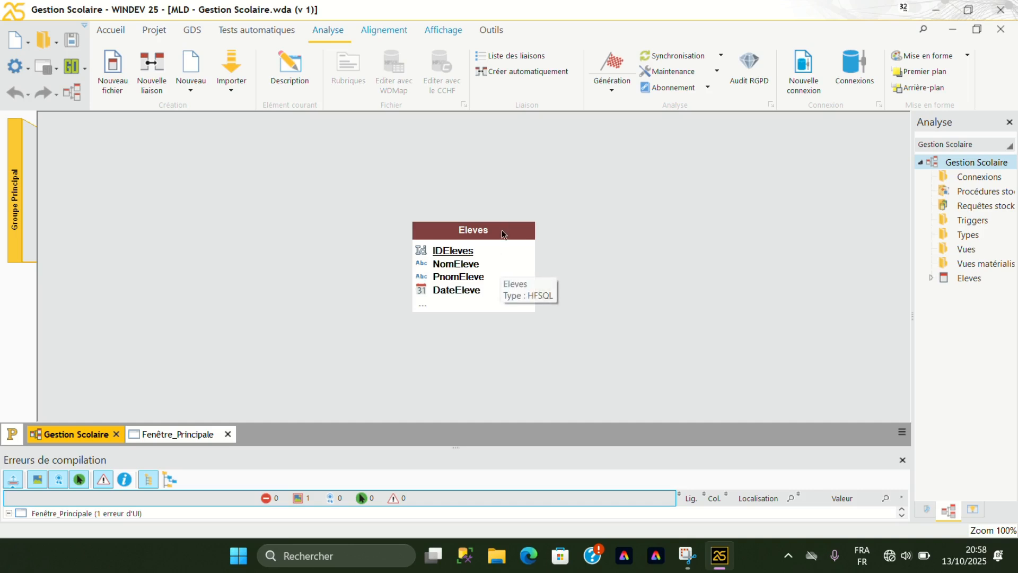
drag(504, 234, 552, 154)
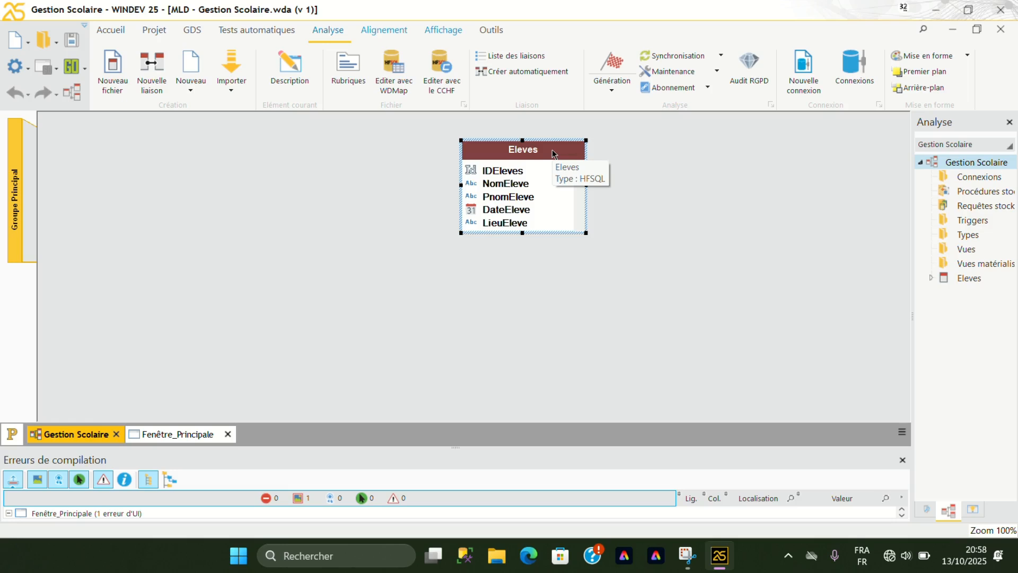
drag(553, 153, 518, 144)
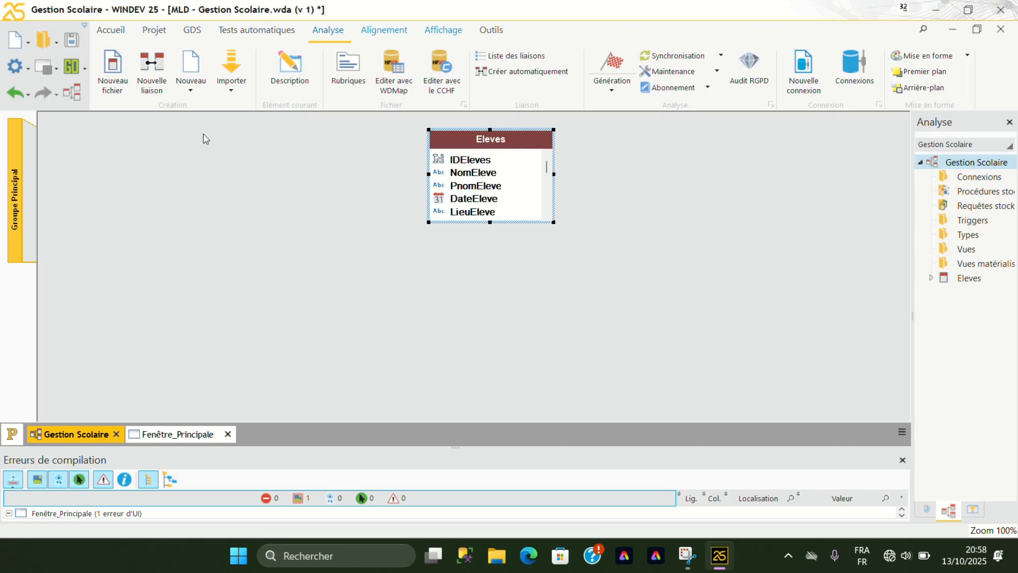
Create a new HFSQL Classic data file description named Enseignant with an 8-byte automatic identifier.
click(117, 71)
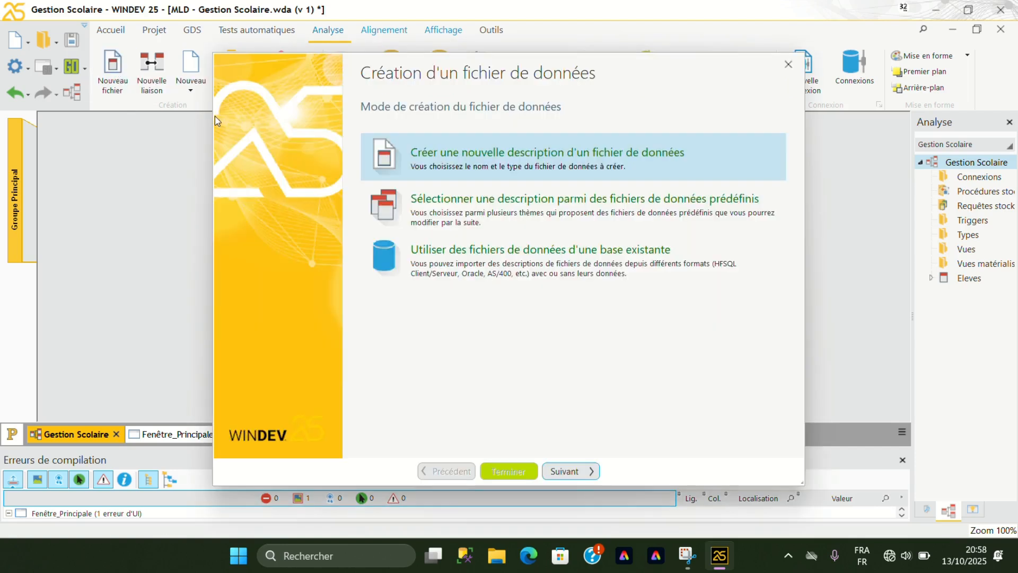
click(585, 470)
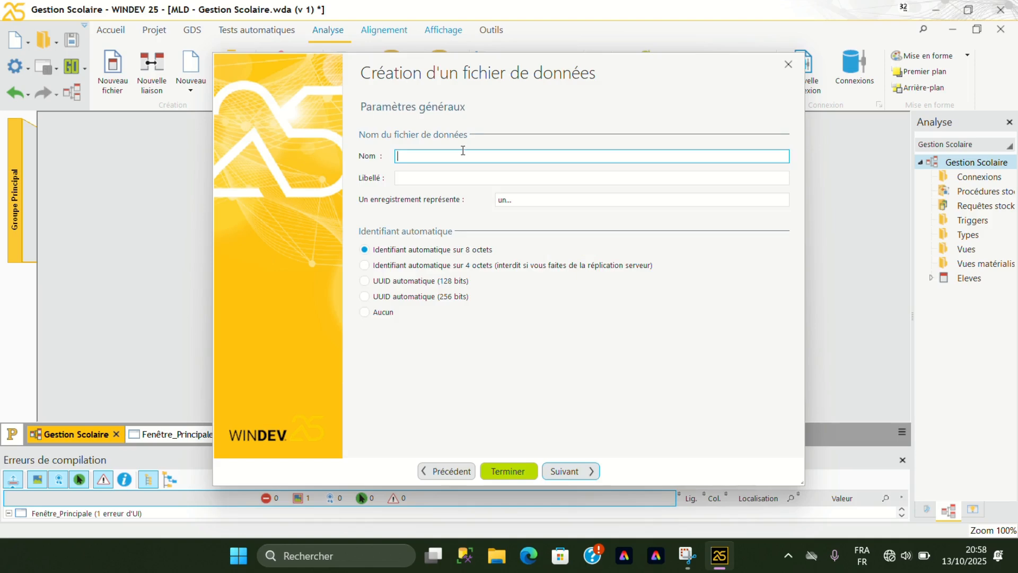
text(Enseignant)
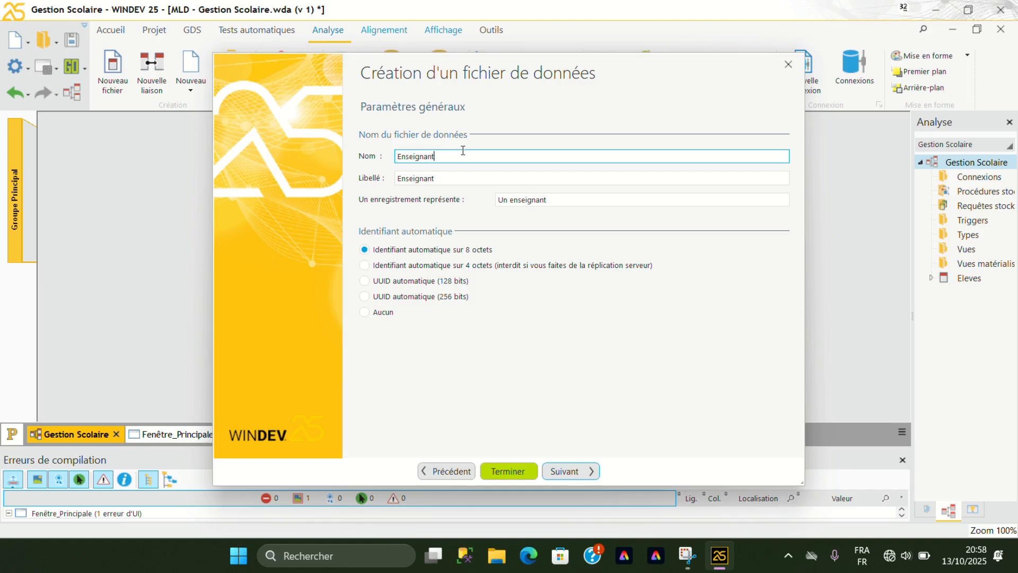
click(565, 472)
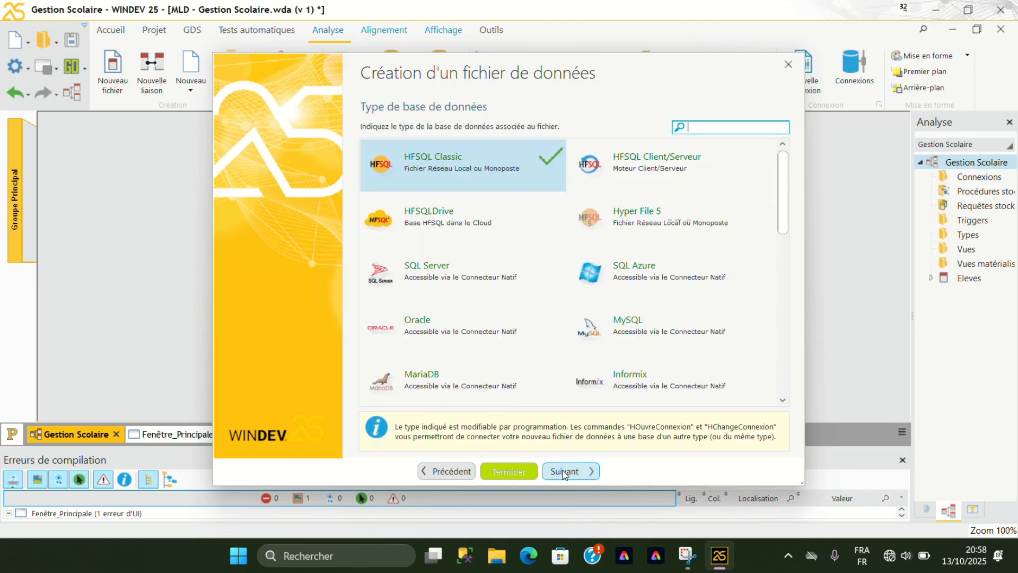
click(565, 471)
click(566, 471)
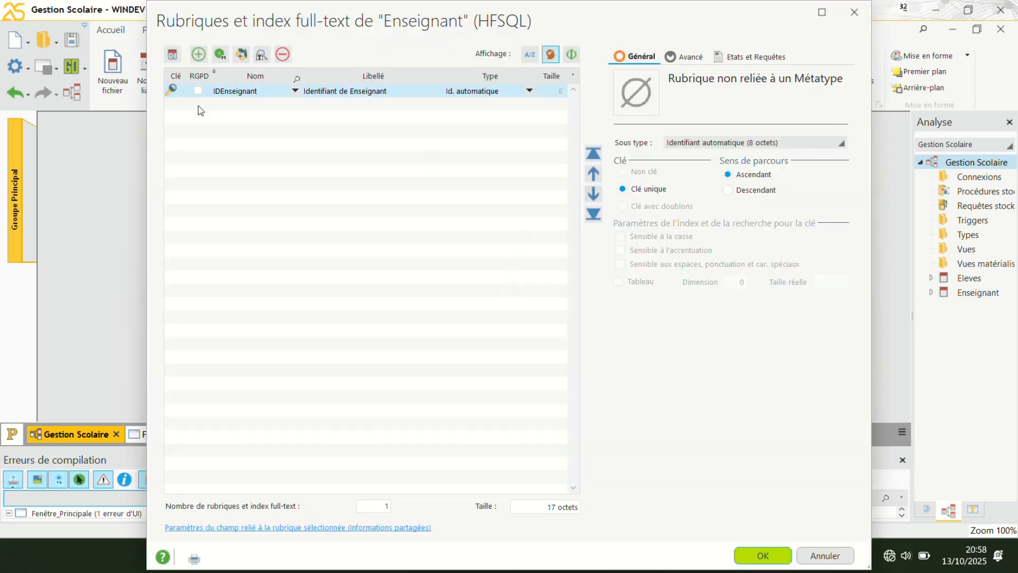
Add a text item named NomEnseignant below IDEnseignant.
click(200, 104)
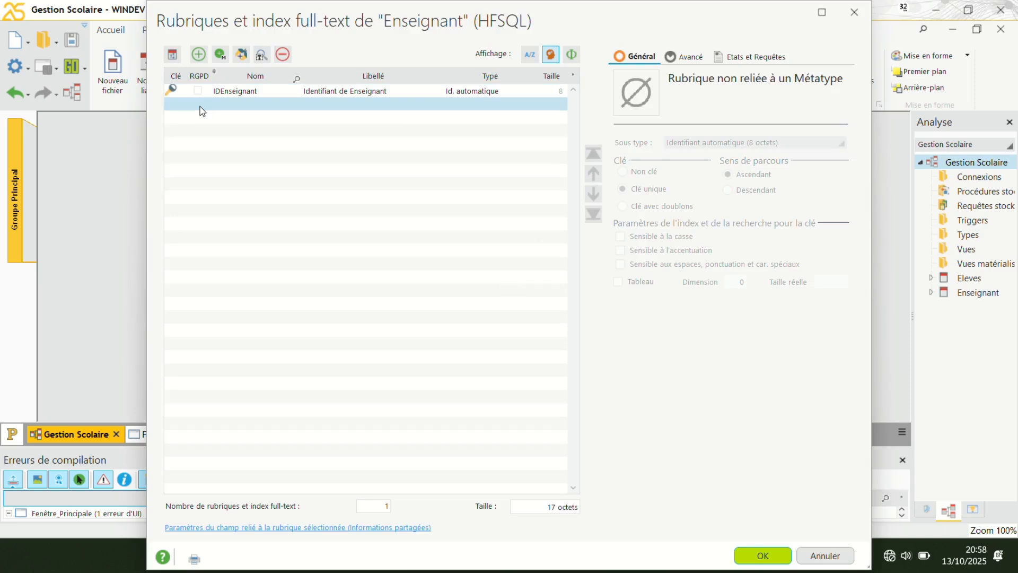
click(200, 108)
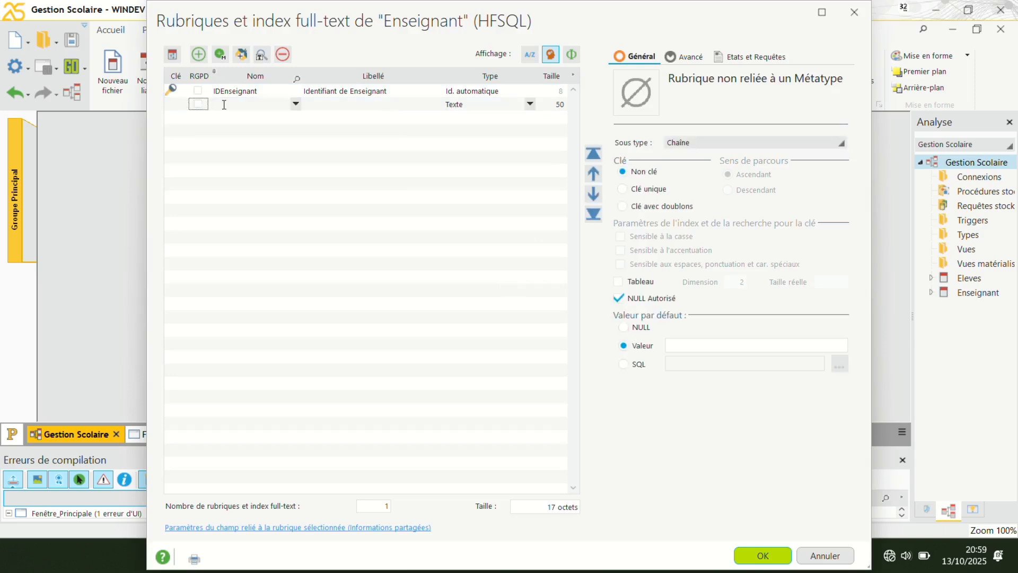
click(223, 104)
text(NomEnseignant)
Shorten NomEnseignant's caption to "Nom" and define the item as a key with duplicates.
click(346, 105)
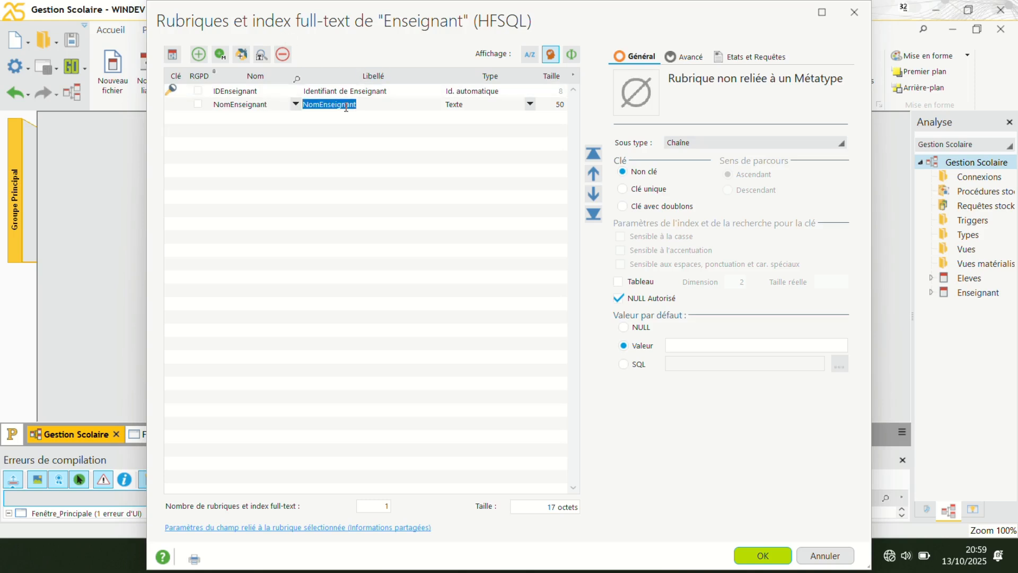
click(345, 105)
click(321, 105)
click(371, 105)
key(BackSpace)
key(BackSpace)
key(BackSpace)
key(BackSpace)
key(BackSpace)
key(BackSpace)
key(BackSpace)
key(BackSpace)
key(BackSpace)
key(BackSpace)
key(BackSpace)
click(623, 207)
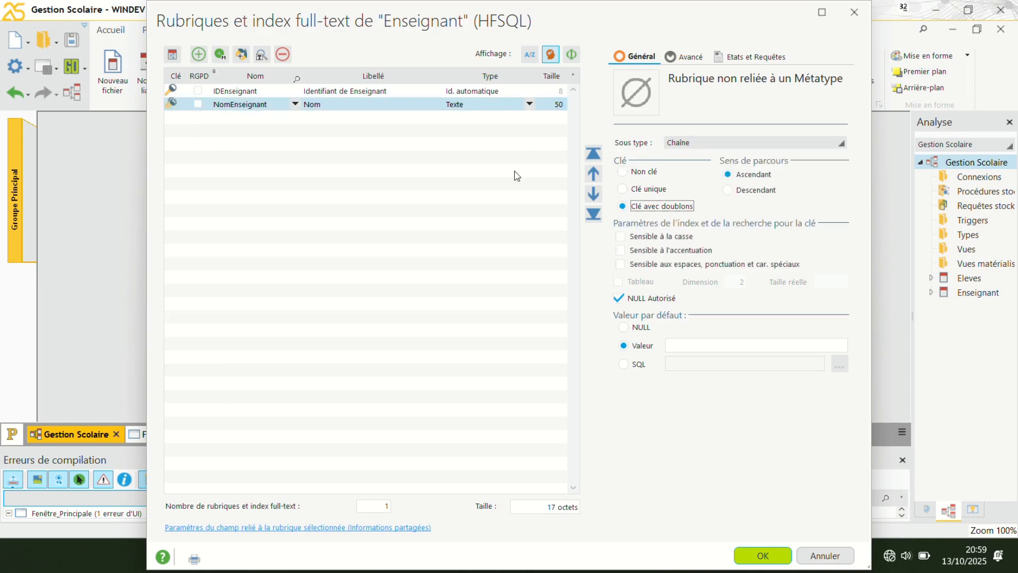
Add a text item named PnomEnseignant below NomEnseignant.
click(230, 126)
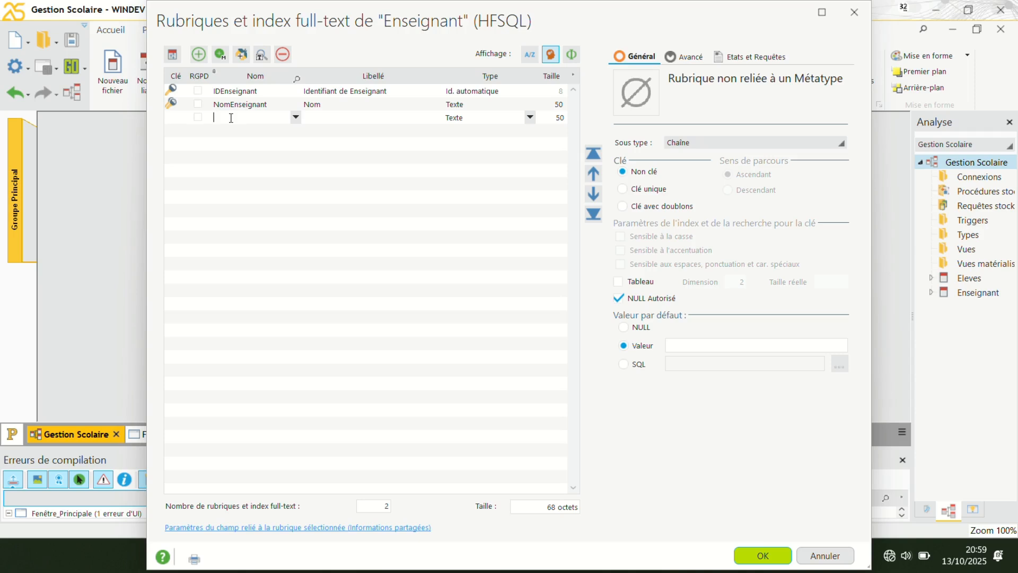
text(PnomEnseignant)
Change PnomEnseignant's caption to "Prénom" and define the item as a key with duplicates.
click(341, 118)
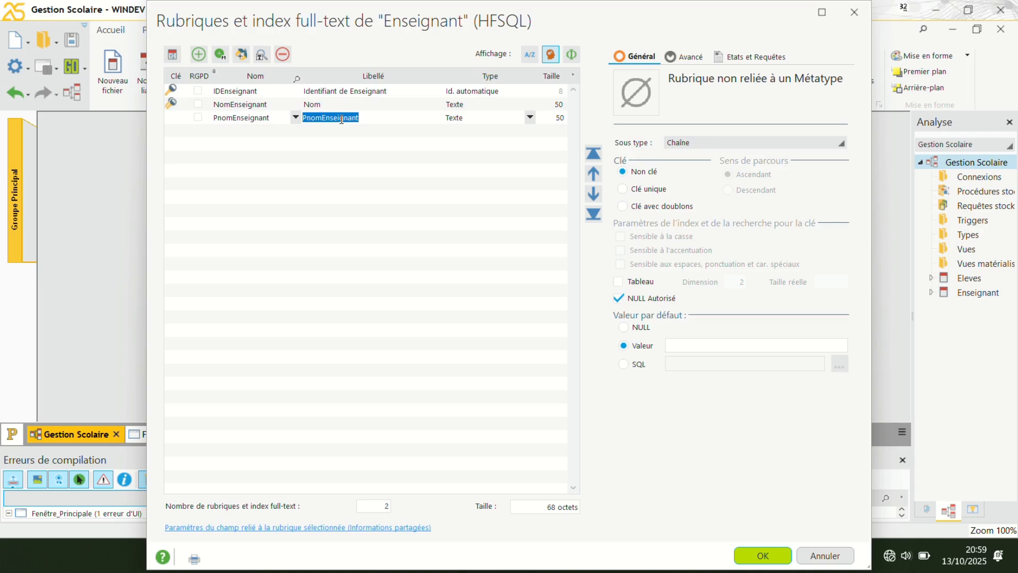
click(340, 117)
click(322, 118)
text(ré)
click(384, 121)
key(BackSpace)
key(BackSpace)
key(BackSpace)
key(BackSpace)
key(BackSpace)
key(BackSpace)
key(BackSpace)
key(BackSpace)
key(BackSpace)
key(BackSpace)
click(624, 208)
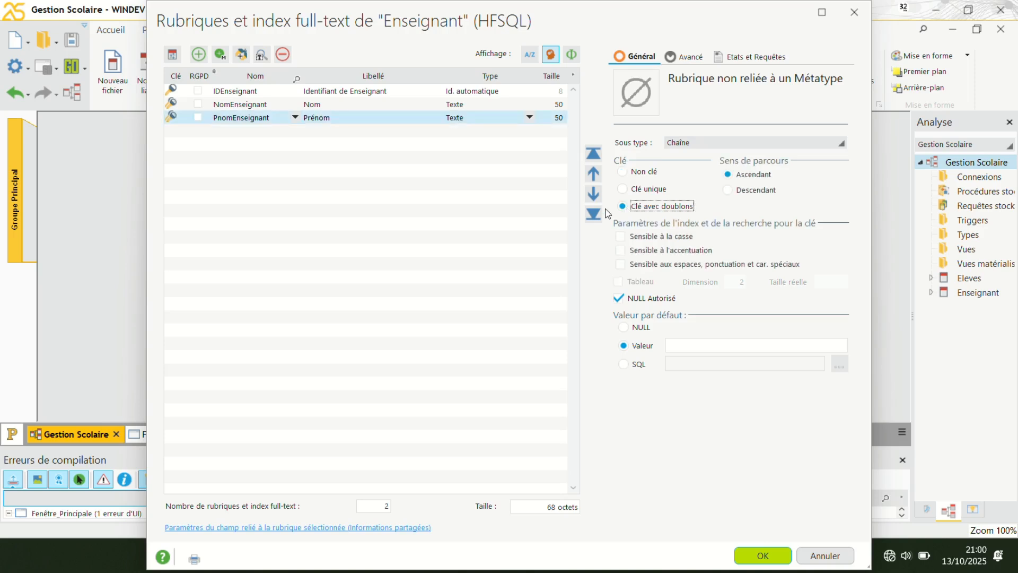
Add an item named DateEnseignant below PnomEnseignant.
click(233, 136)
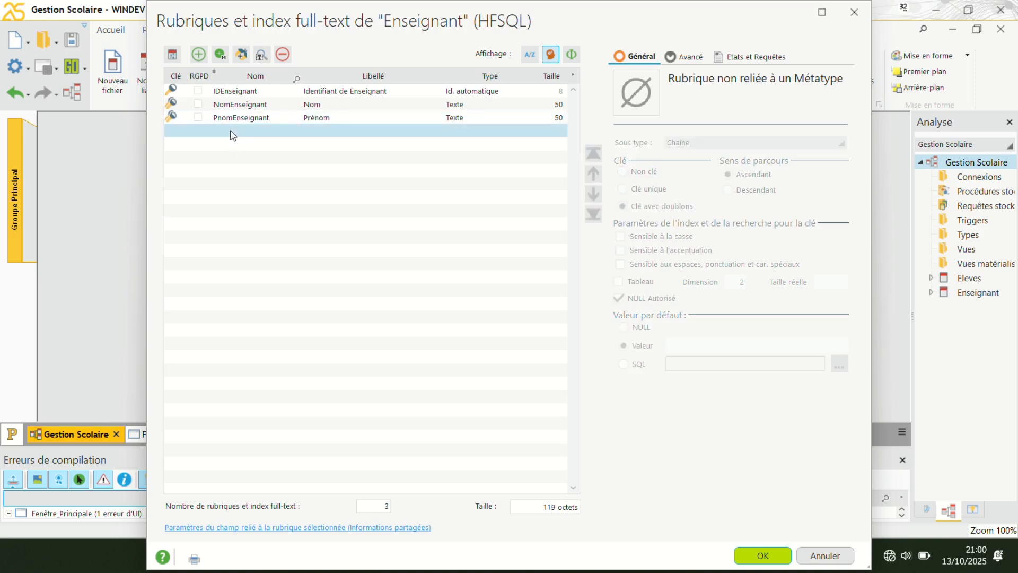
click(233, 136)
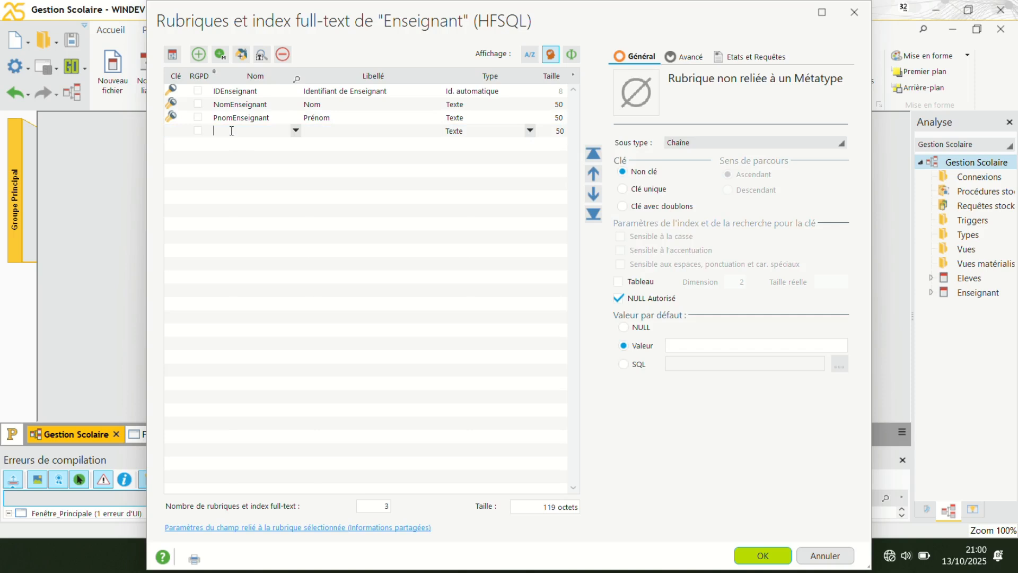
text(D)
key(Right)
key(BackSpace)
key(BackSpace)
key(BackSpace)
text(nseignat)
key(BackSpace)
text(nt)
Caption DateEnseignant "Date de naissance", set its type to Date and define it as a key with duplicates.
click(332, 129)
click(319, 131)
text(de )
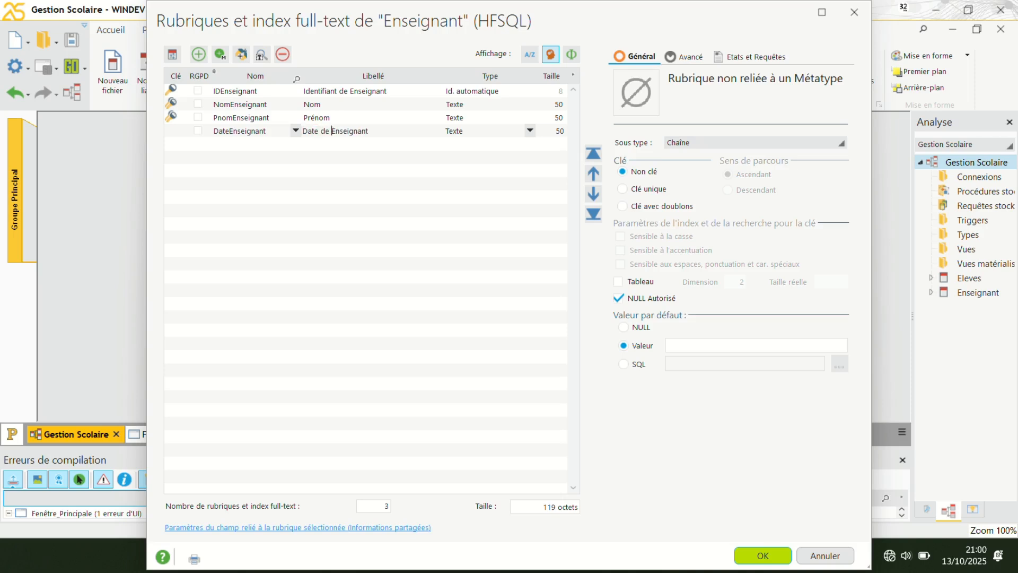
text(naissance)
key(BackSpace)
key(BackSpace)
key(BackSpace)
key(BackSpace)
key(BackSpace)
key(BackSpace)
key(BackSpace)
key(BackSpace)
key(BackSpace)
click(533, 131)
click(636, 197)
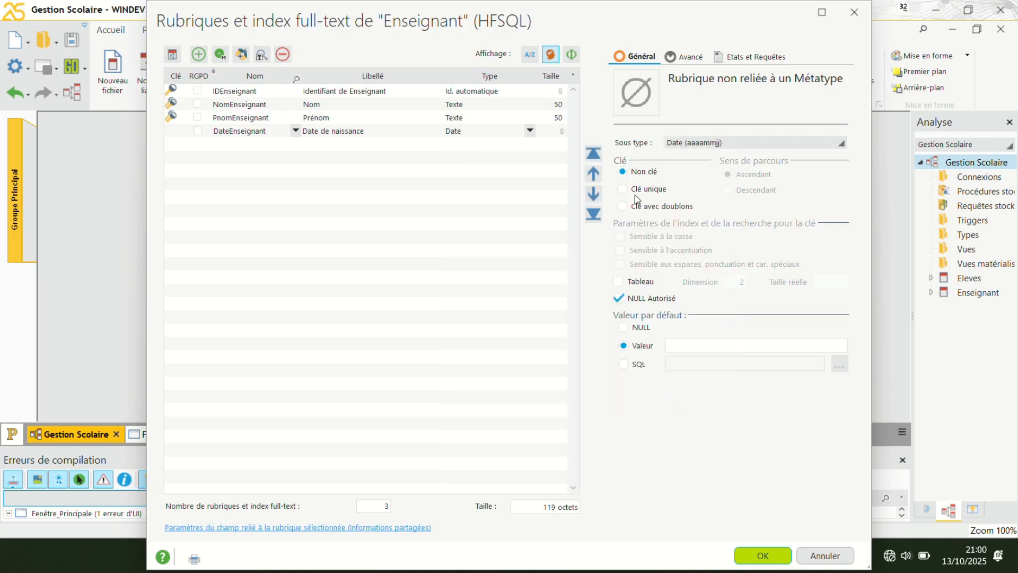
click(626, 207)
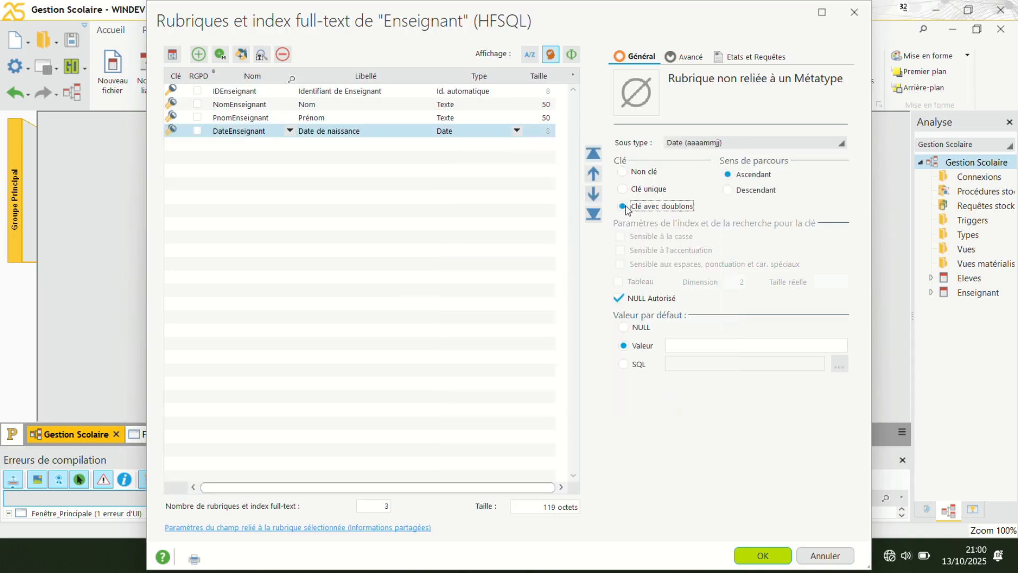
Add a text item named LieuEnseignant below DateEnseignant.
click(233, 147)
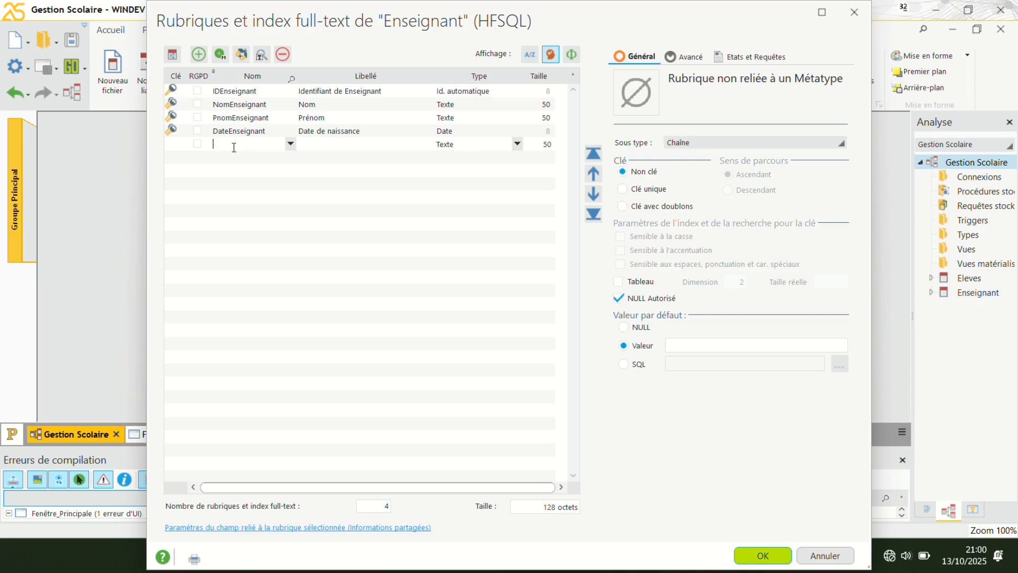
text(LieuEnseignant)
Change LieuEnseignant's caption to "Lieu de naissance" and define the item as a key with duplicates.
click(328, 142)
click(329, 142)
click(312, 144)
text(de )
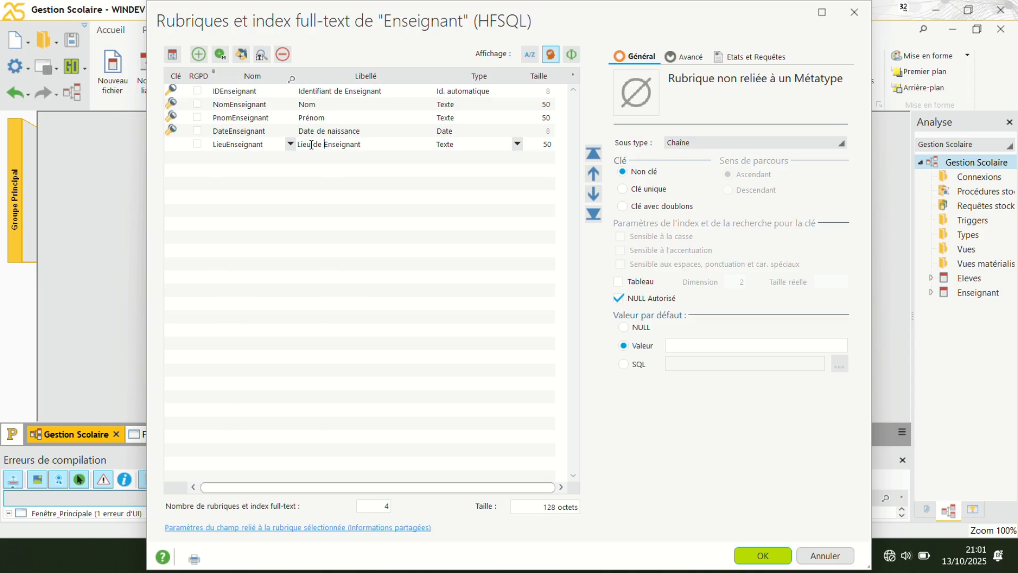
text(naissance)
key(BackSpace)
key(BackSpace)
key(BackSpace)
key(BackSpace)
key(BackSpace)
key(BackSpace)
key(BackSpace)
key(BackSpace)
key(BackSpace)
key(BackSpace)
click(624, 206)
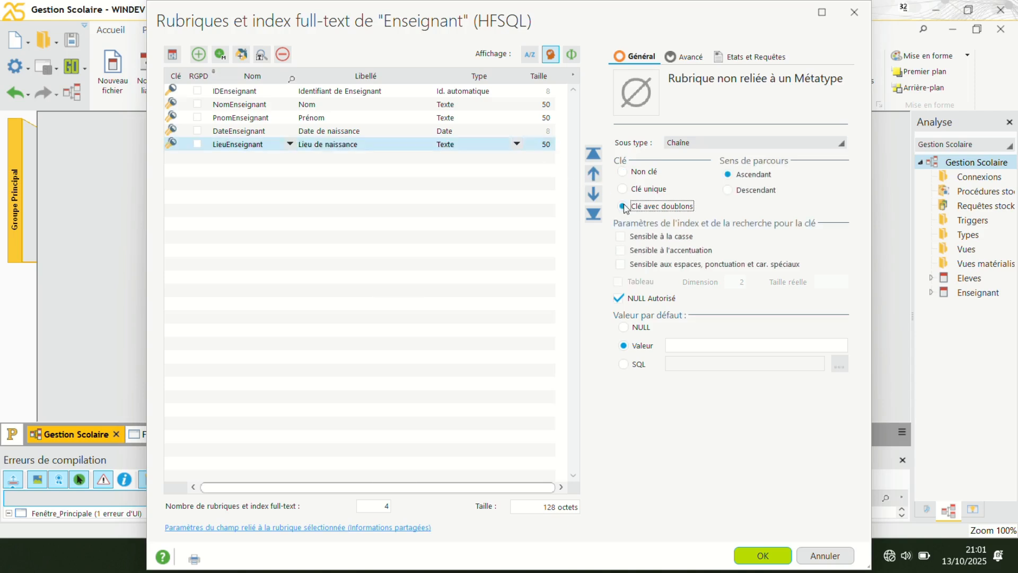
Add a text item named MatriculeEnseignant below LieuEnseignant.
click(225, 158)
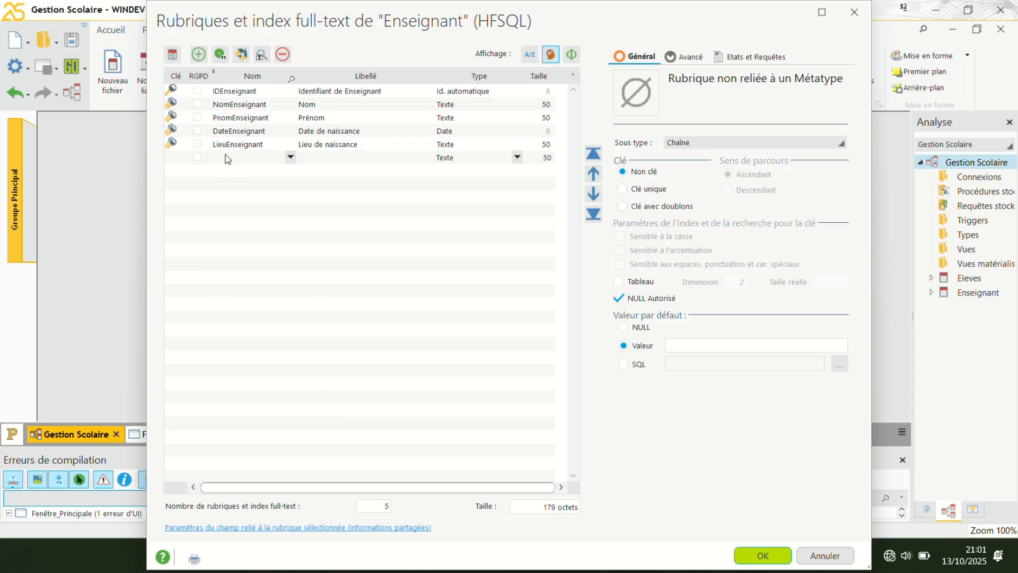
click(225, 155)
text(M)
key(End)
key(BackSpace)
key(BackSpace)
key(BackSpace)
key(BackSpace)
key(BackSpace)
text(Enseignant)
key(Tab)
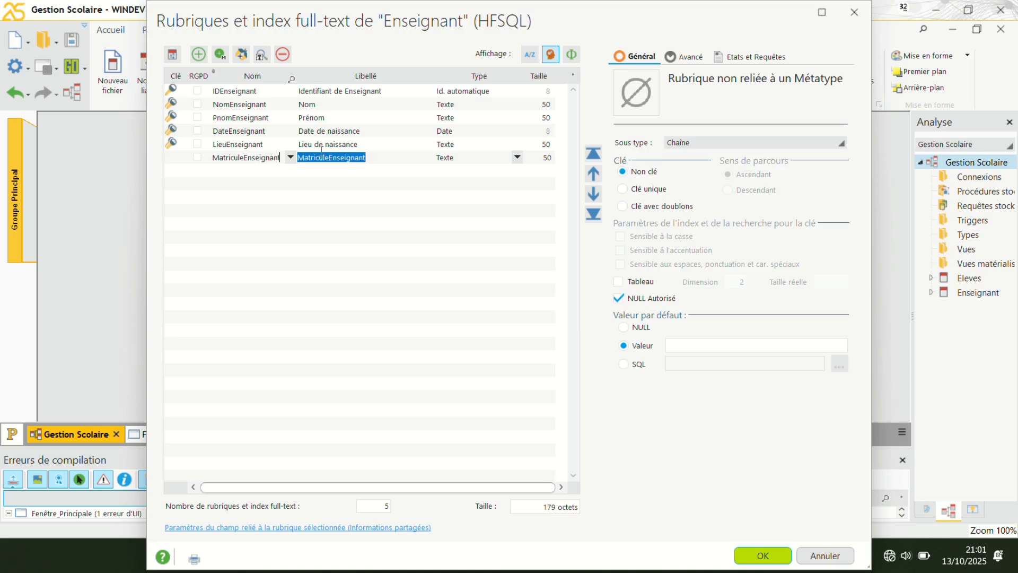
Shorten MatriculeEnseignant's caption to "Matricule" and define the item as a key with duplicates.
click(329, 156)
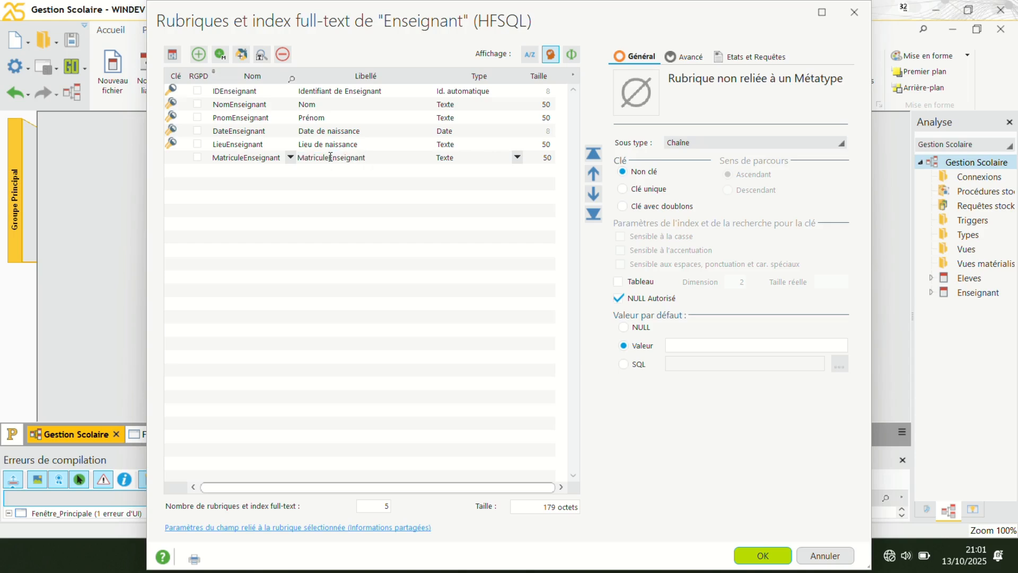
click(369, 159)
key(BackSpace)
key(BackSpace)
key(BackSpace)
key(BackSpace)
key(BackSpace)
key(BackSpace)
key(BackSpace)
key(BackSpace)
key(BackSpace)
key(BackSpace)
click(622, 207)
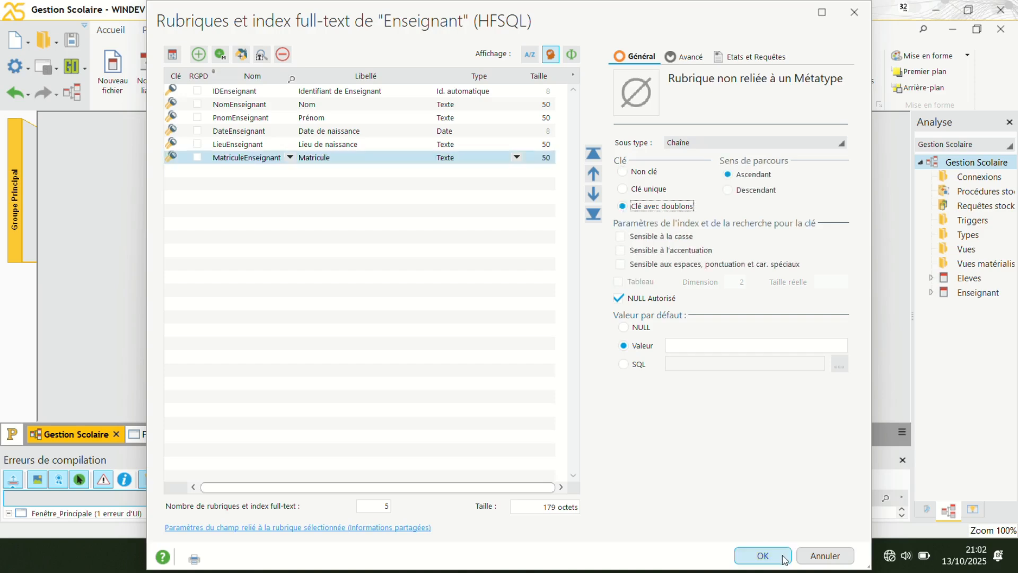
Validate the item description of Enseignant and arrange the Enseignant and Eleves files side by side in the diagram, with Enseignant to the left.
click(762, 555)
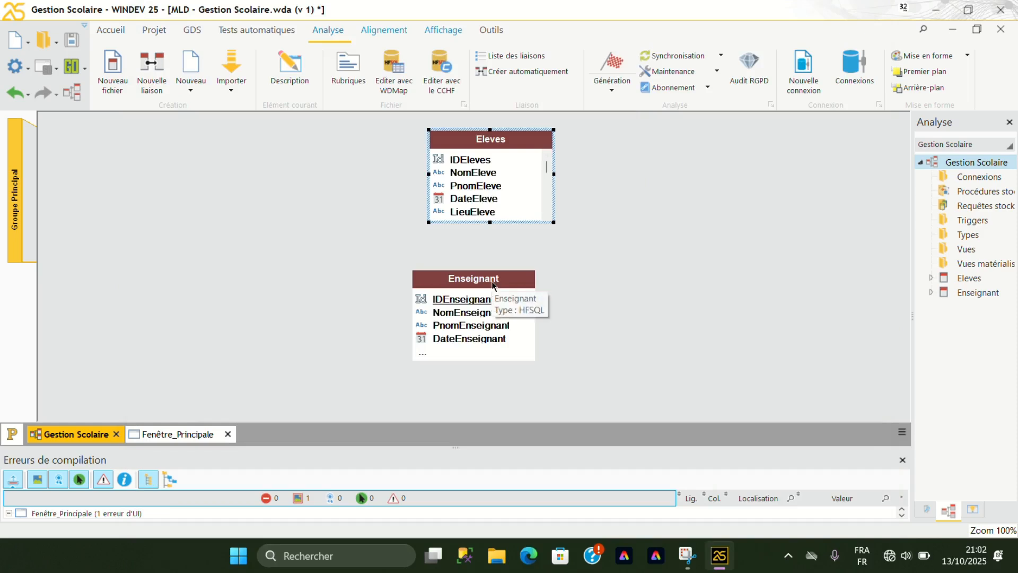
drag(493, 286, 306, 186)
drag(522, 149, 520, 181)
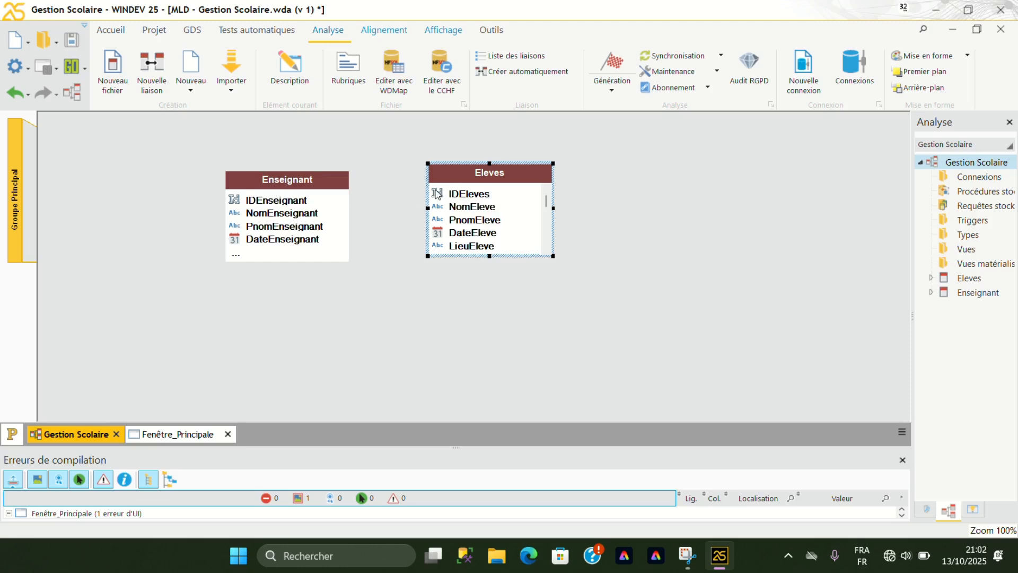
drag(495, 176, 497, 184)
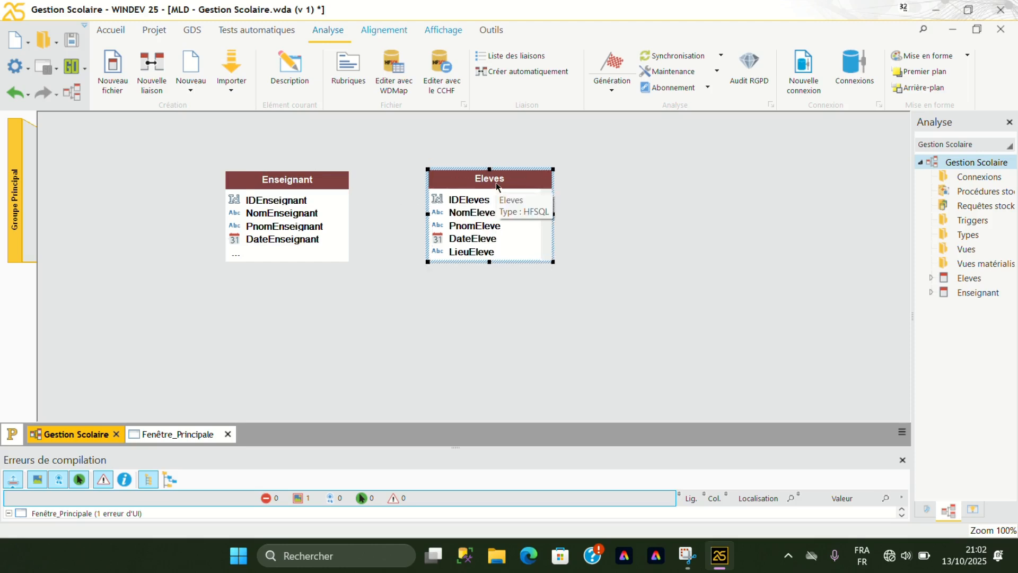
Delete the Eleves and Enseignant data files from the analysis.
key(Delete)
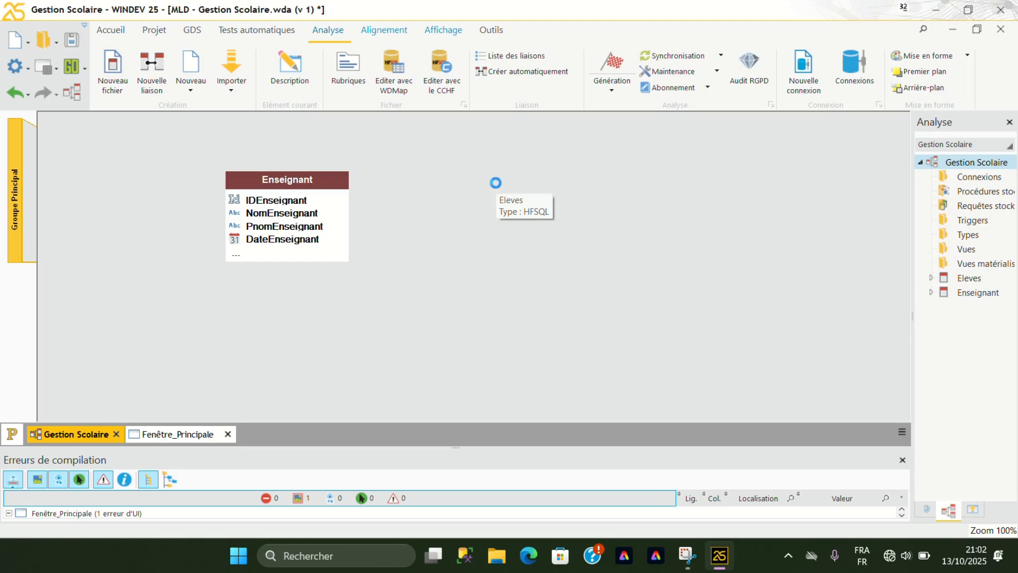
click(315, 196)
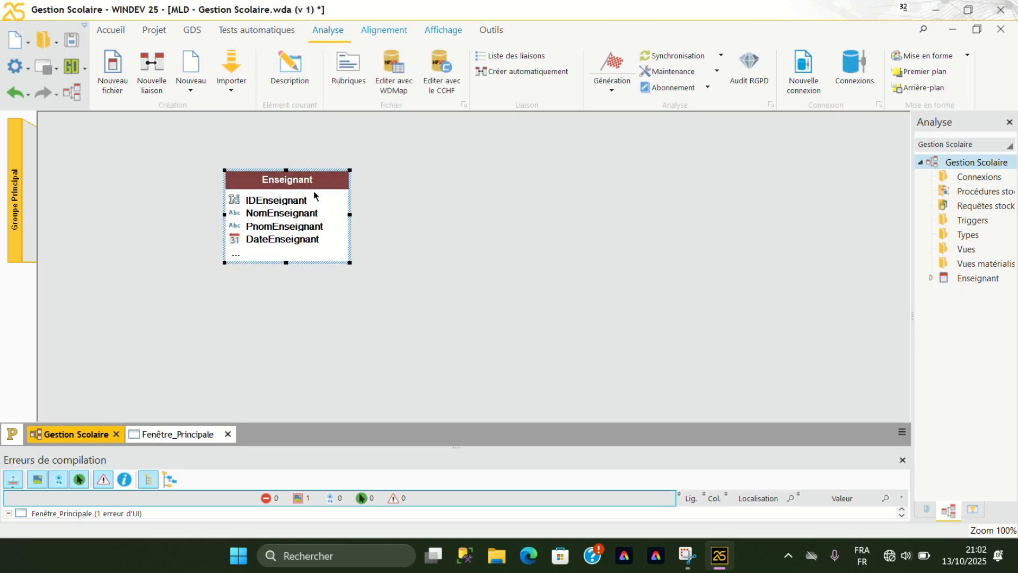
key(Delete)
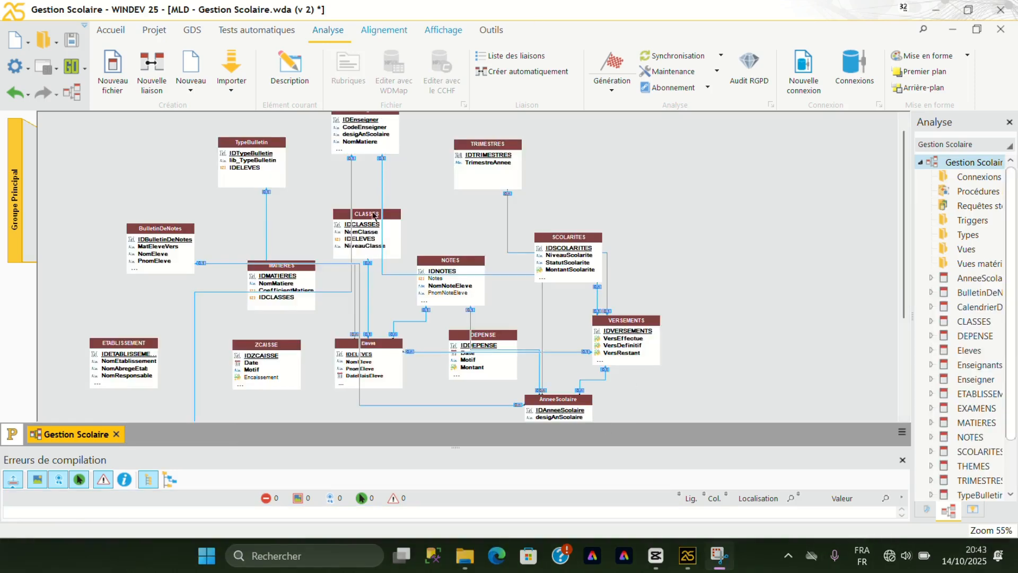
Create a link from ZCAISSE to DEPENSE with cardinalities 0,n and 0,1.
click(162, 88)
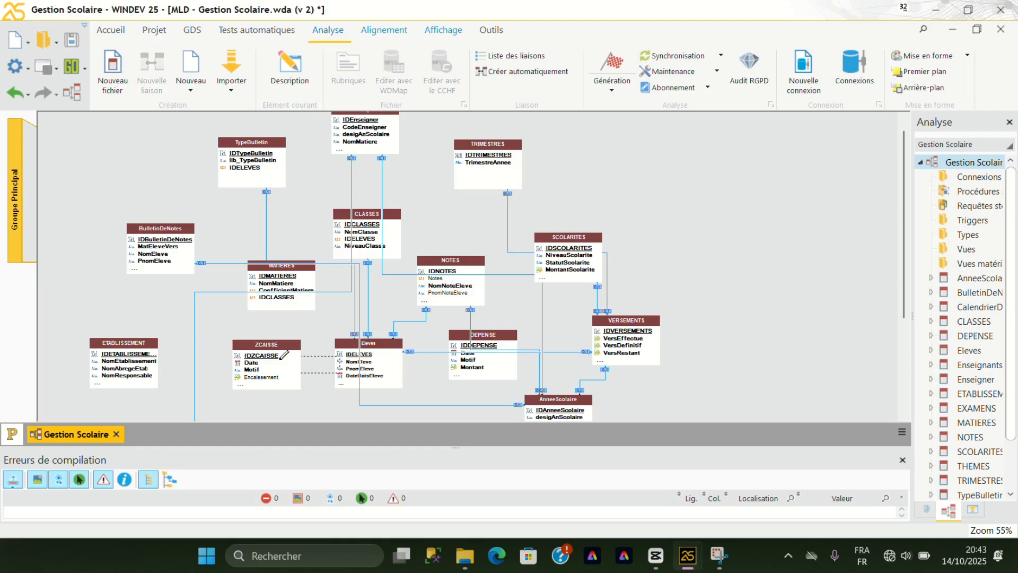
click(465, 359)
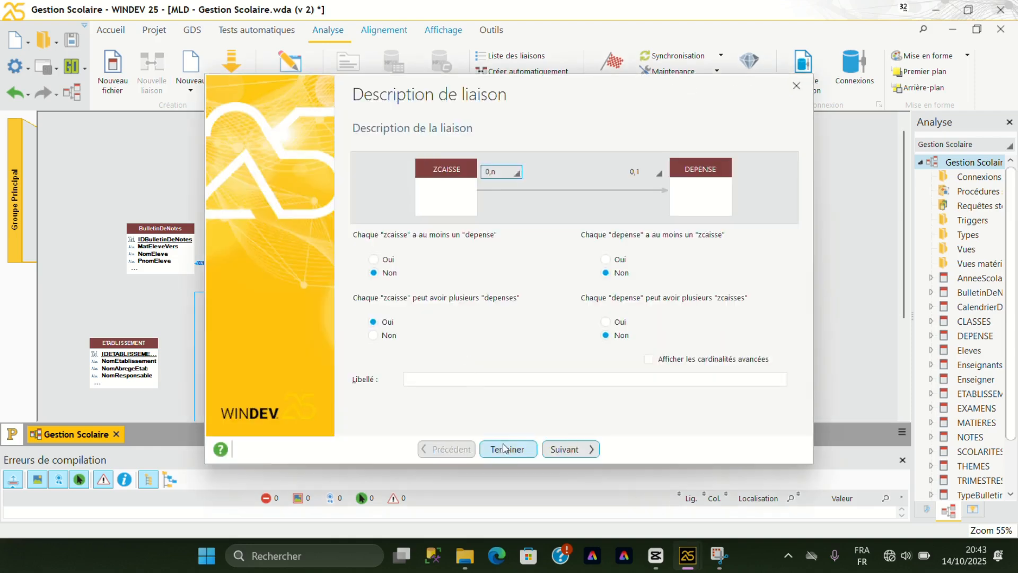
click(507, 449)
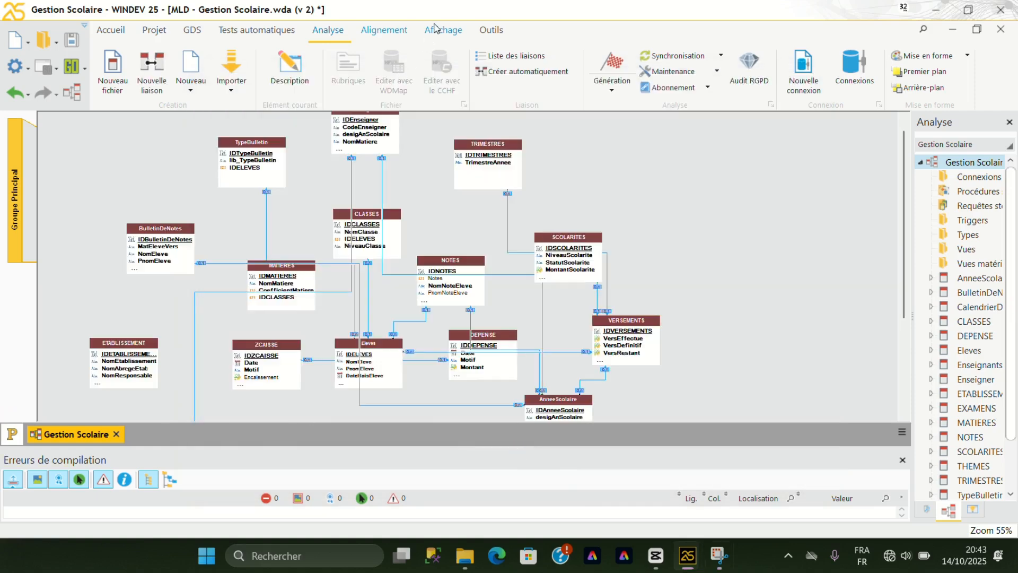
Create a link from TypeBulletin to BulletinDeNotes with cardinalities 0,n and 0,1.
scroll(269, 123, up, 1)
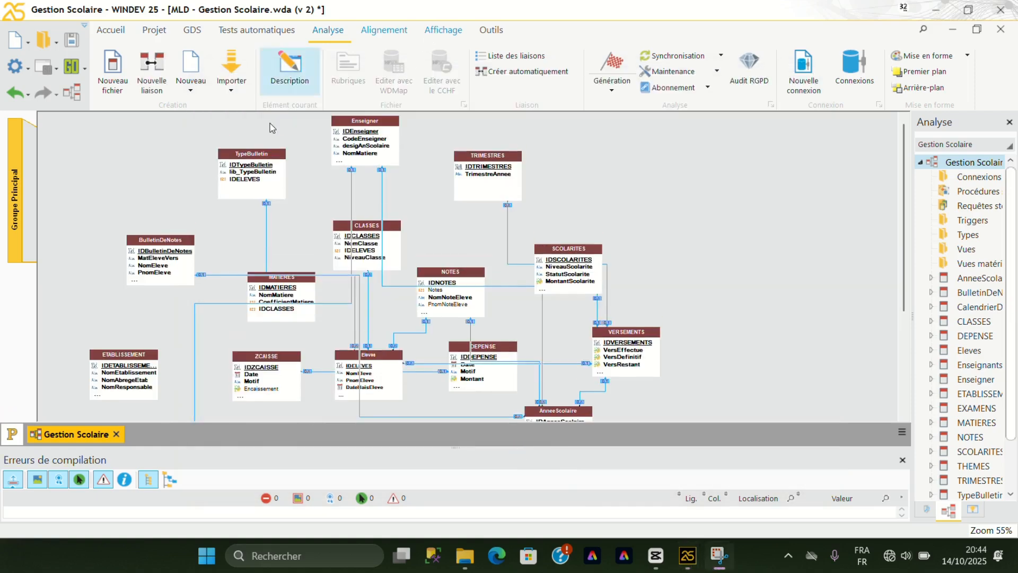
click(152, 71)
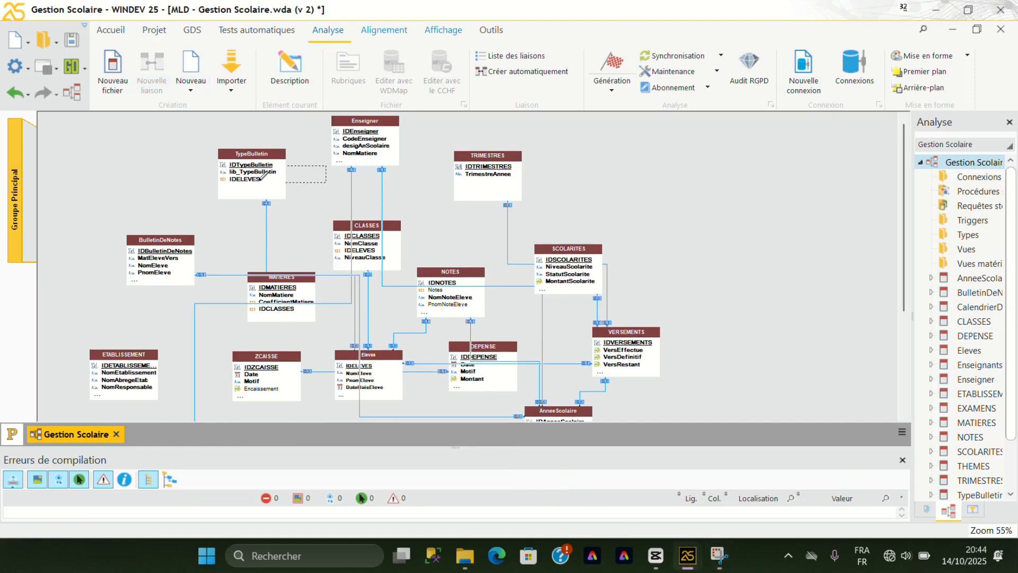
click(178, 248)
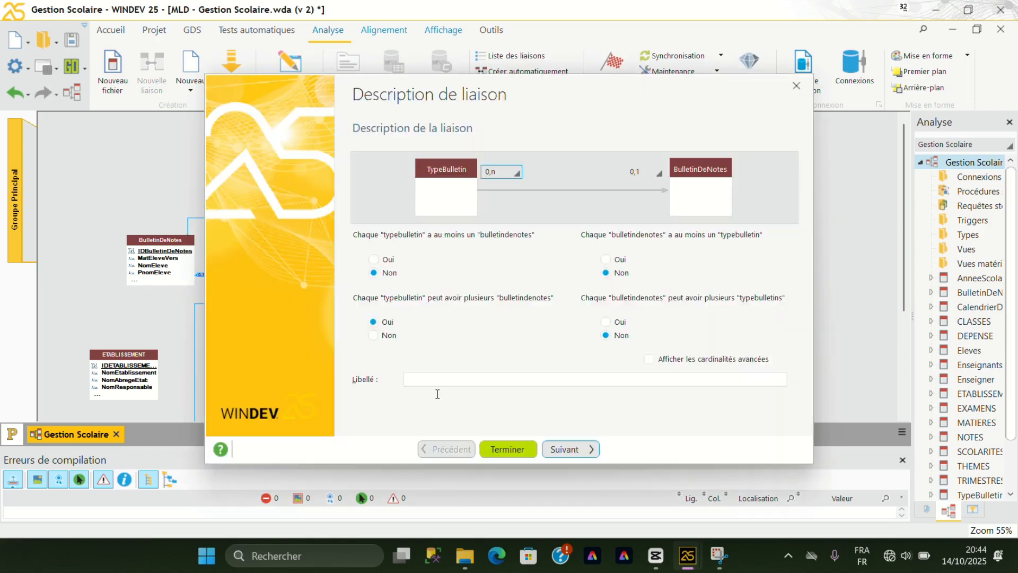
click(507, 449)
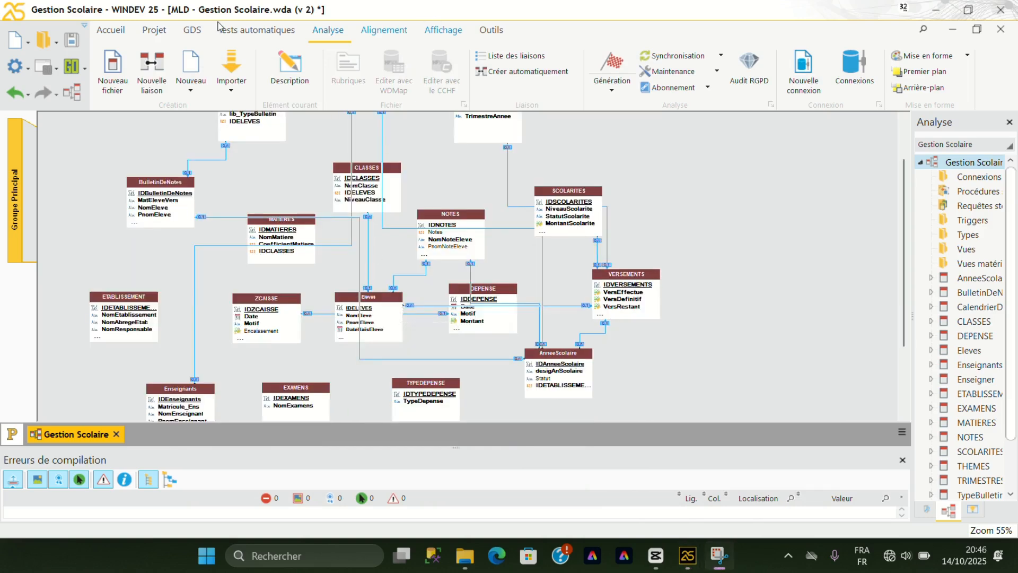
Create a link from Eleves to BulletinDeNotes with cardinalities 0,n and 0,1.
click(152, 64)
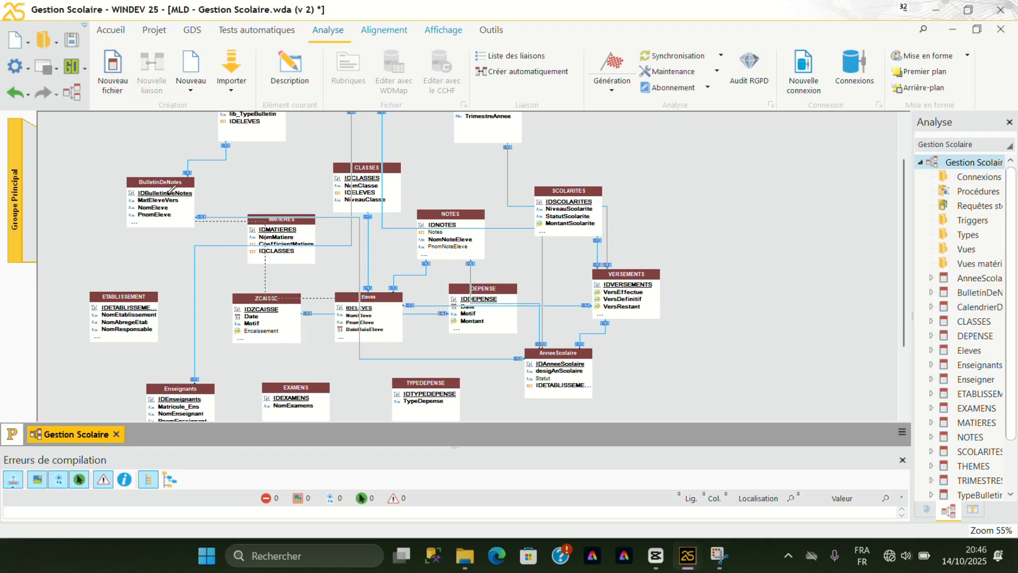
click(170, 189)
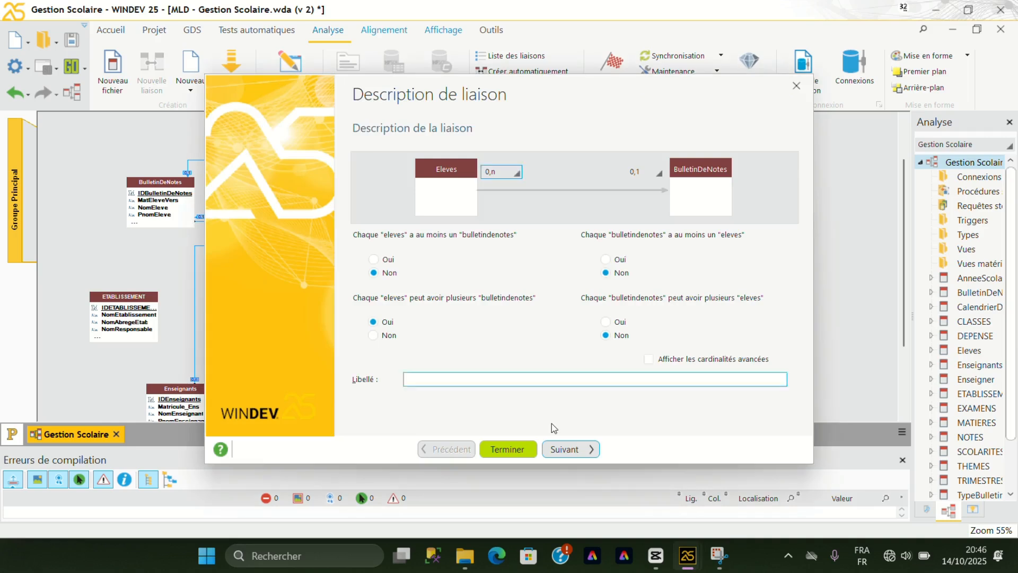
click(525, 450)
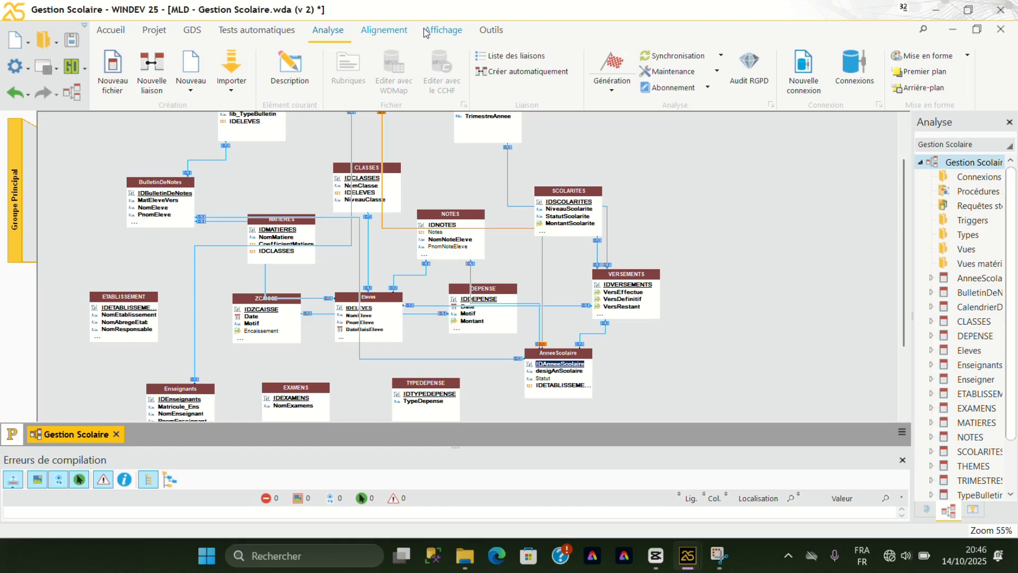
Create a link from CLASSES to BulletinDeNotes with cardinalities 0,n and 0,1.
scroll(434, 203, up, 3)
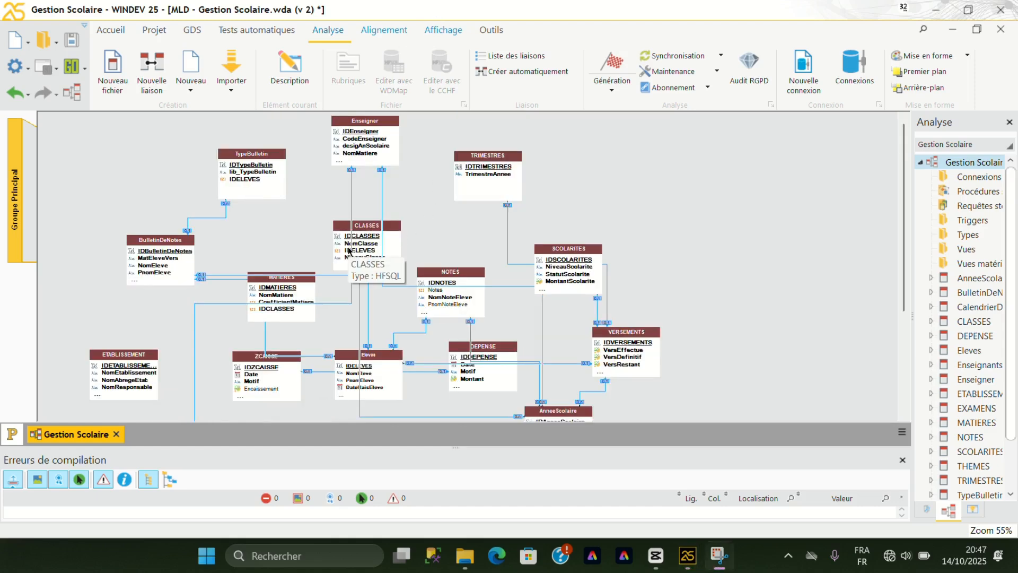
click(165, 73)
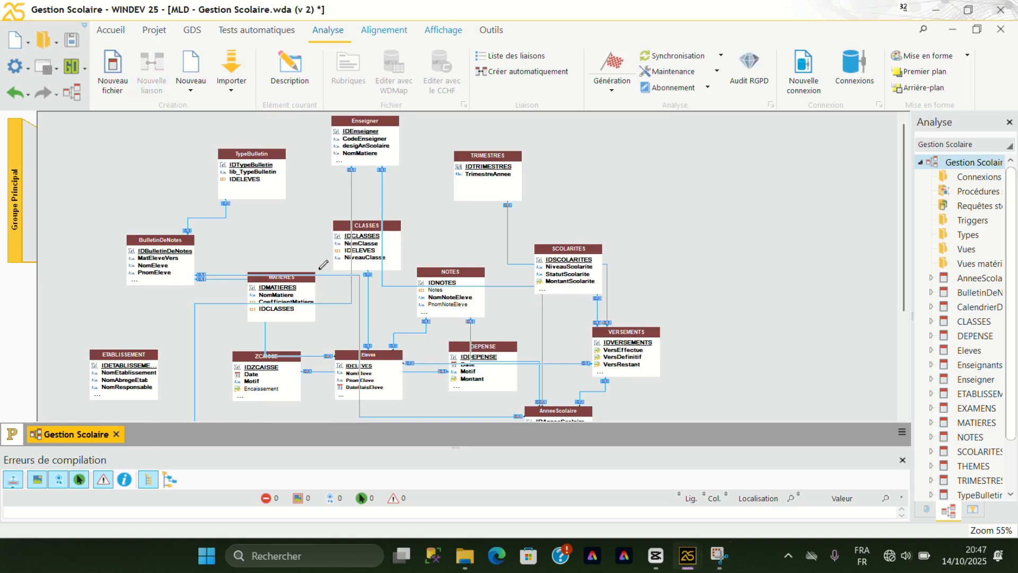
click(359, 234)
click(157, 266)
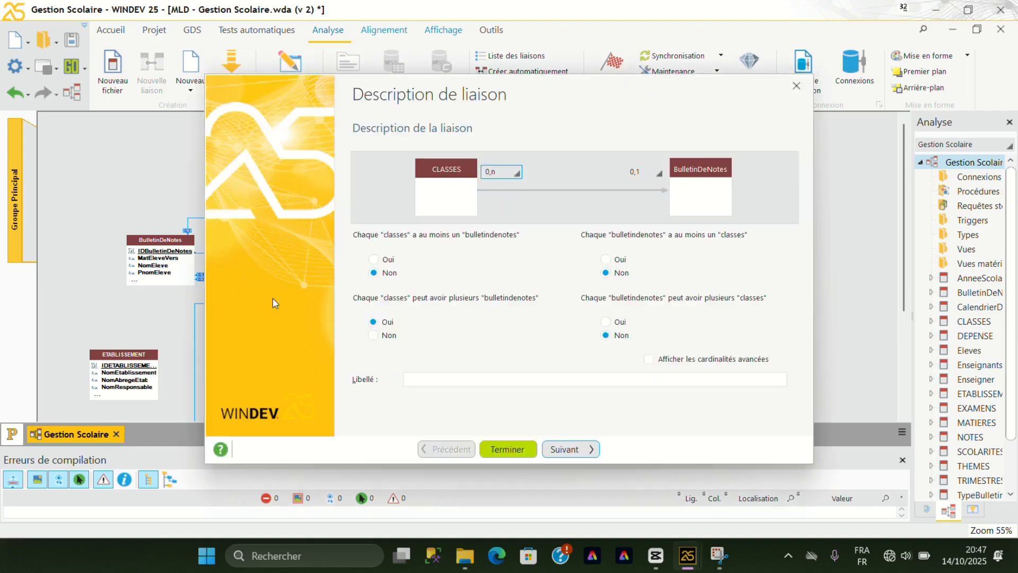
click(515, 449)
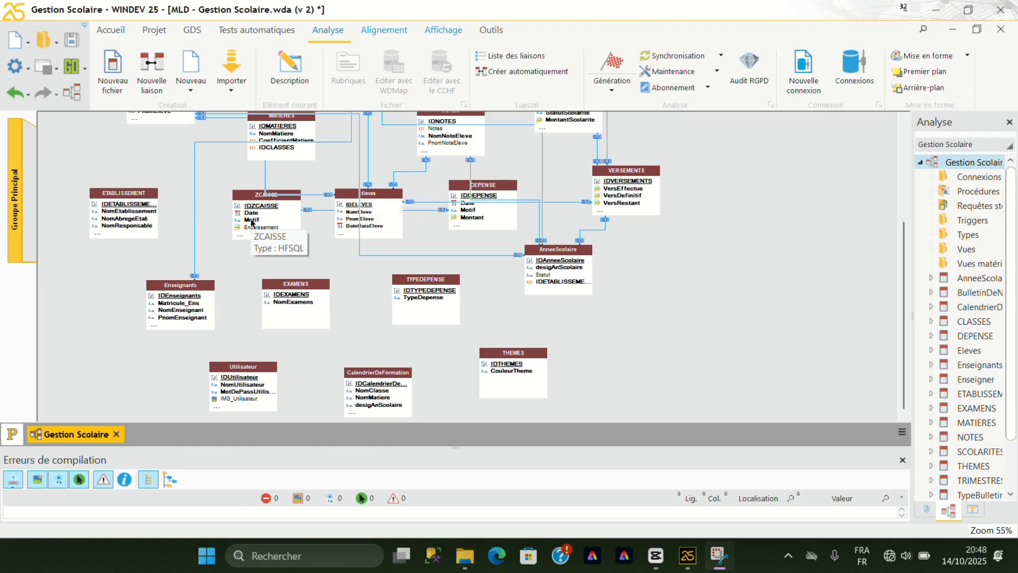
Create a link from EXAMENS to NOTES with cardinalities 0,n and 0,1.
click(151, 66)
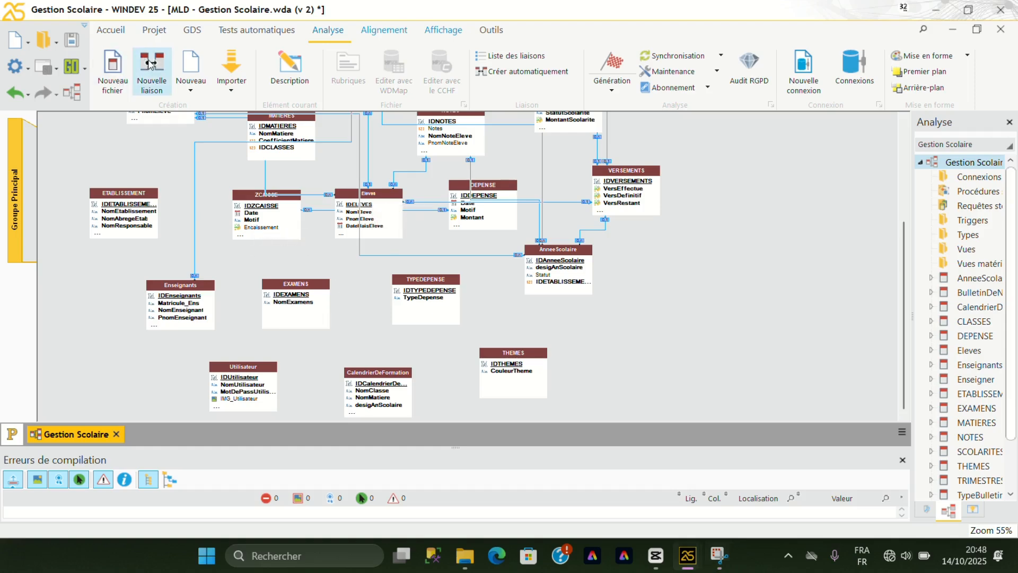
click(302, 291)
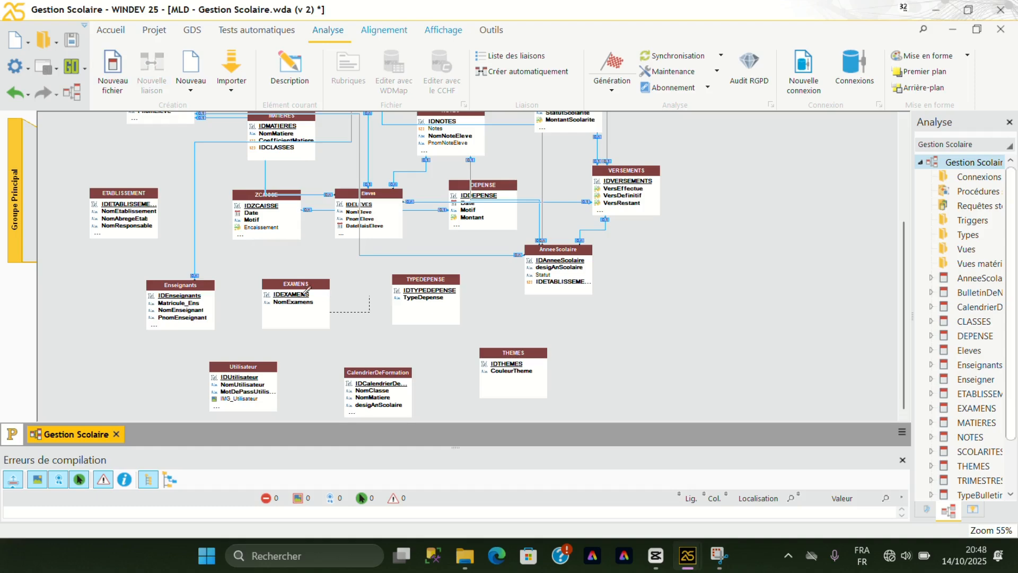
click(438, 131)
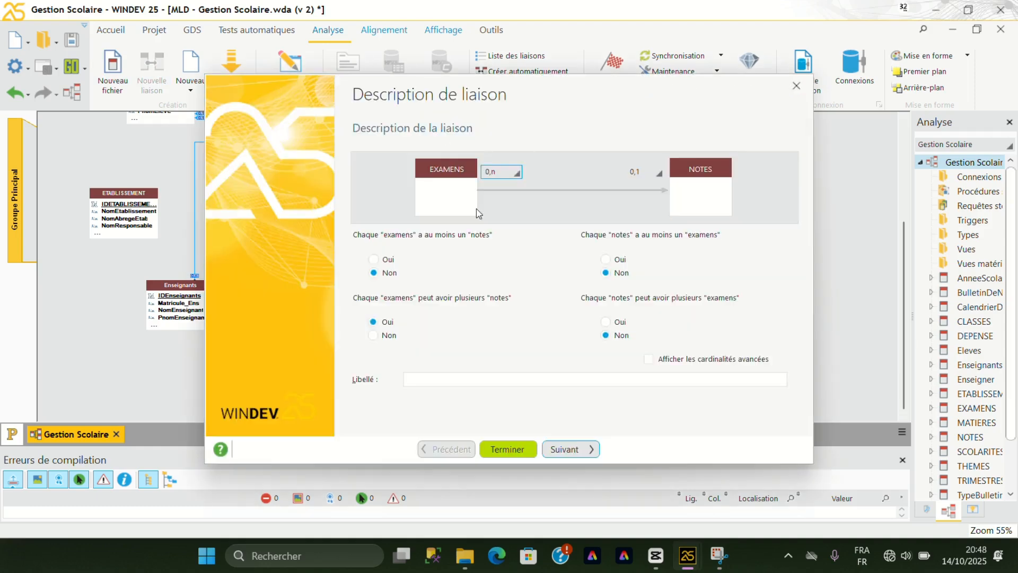
click(514, 449)
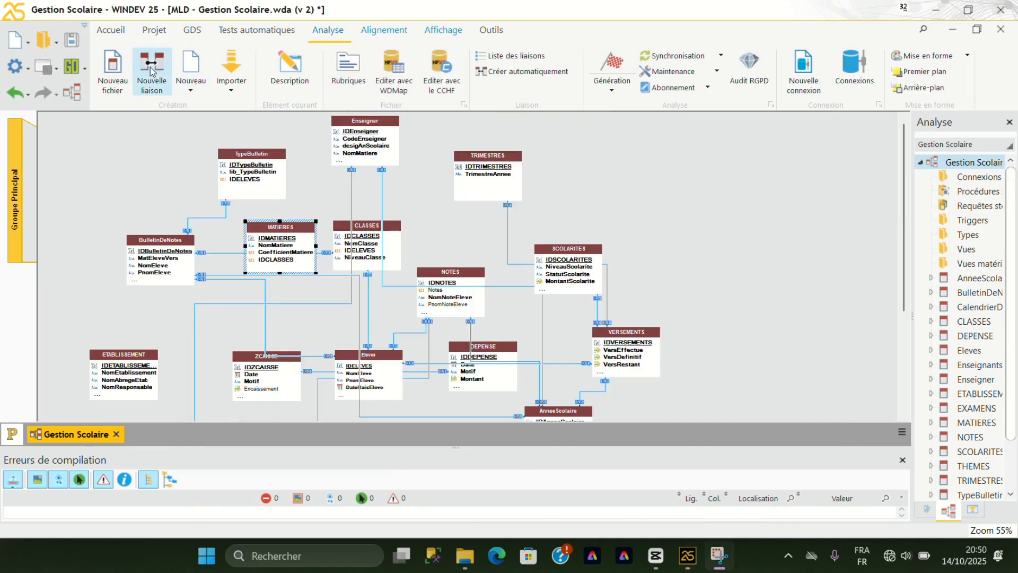
Create a link from MATIERES to BulletinDeNotes with cardinalities 0,n and 0,1.
click(152, 71)
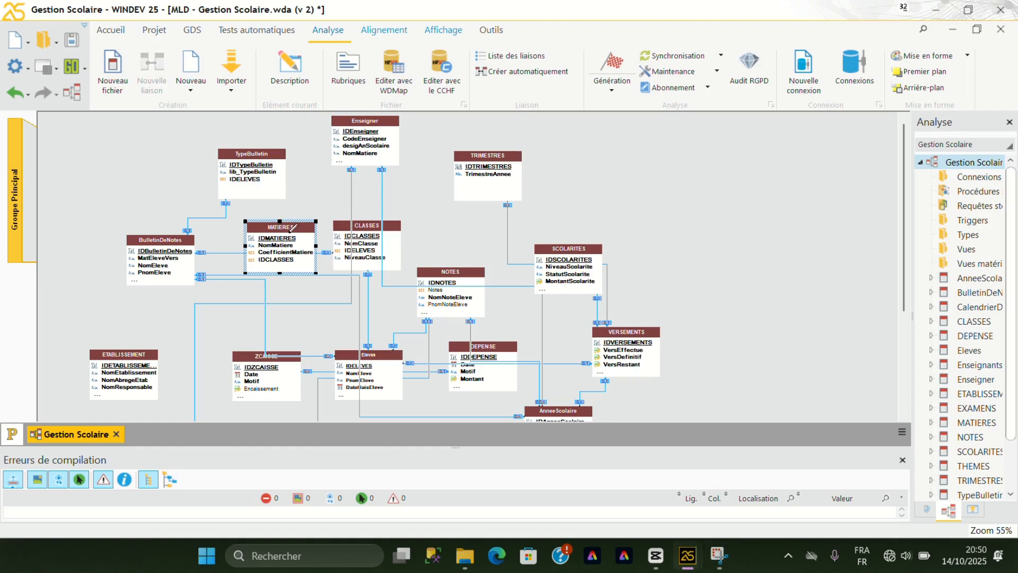
key(Delete)
key(ctrl+z)
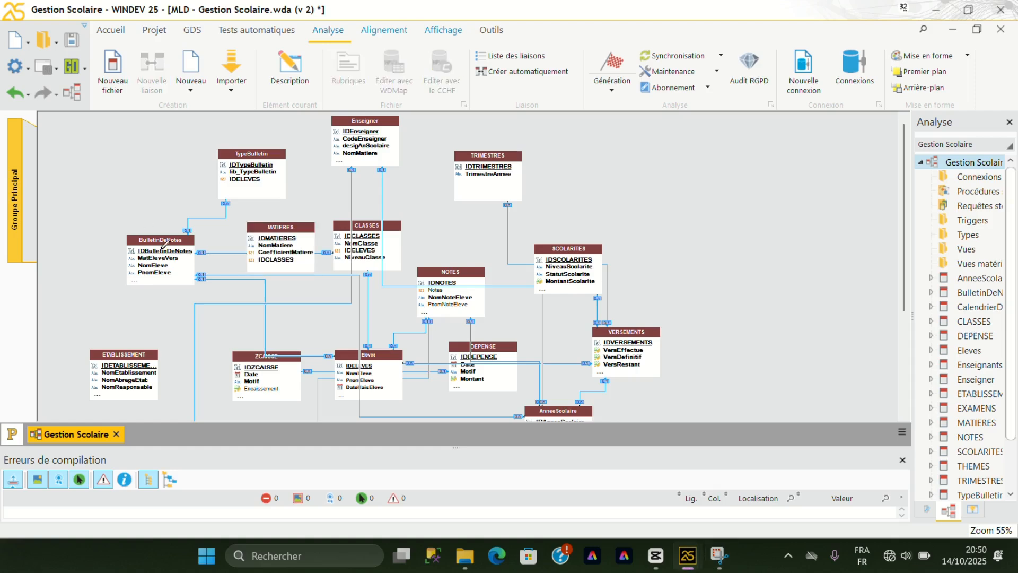
click(164, 245)
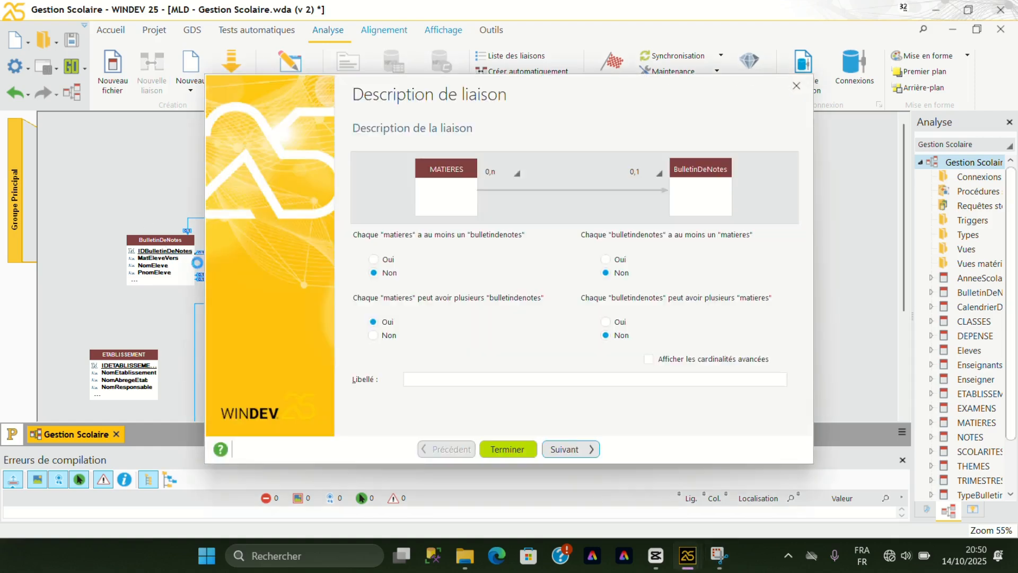
click(531, 452)
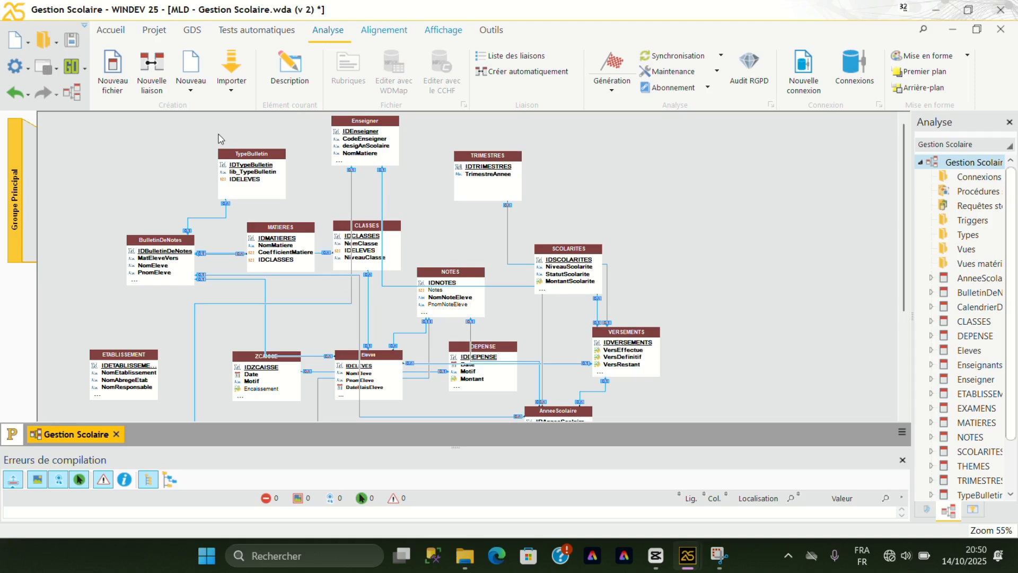
Create a link from MATIERES to NOTES with cardinalities 0,n and 0,1.
click(150, 51)
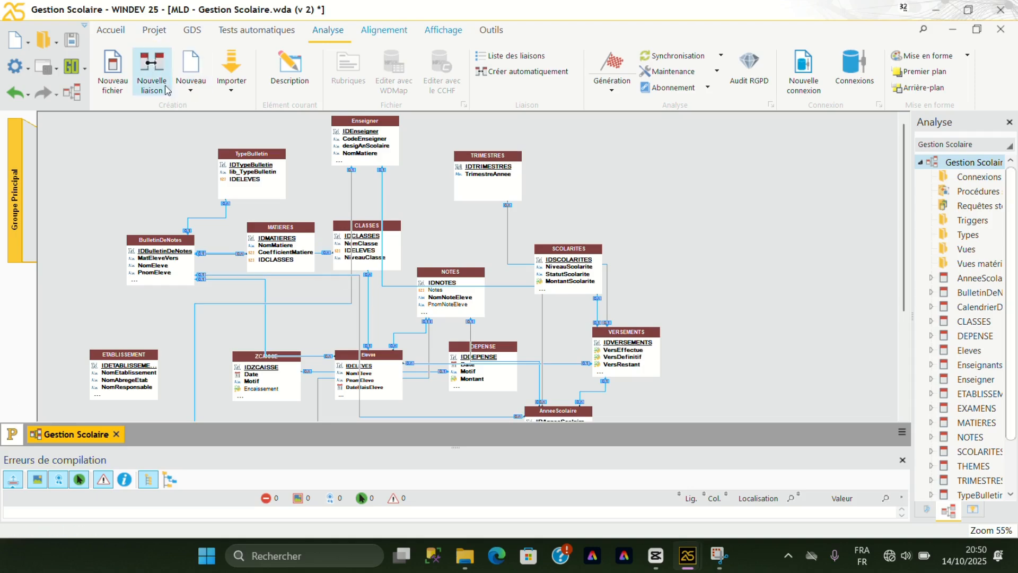
click(455, 288)
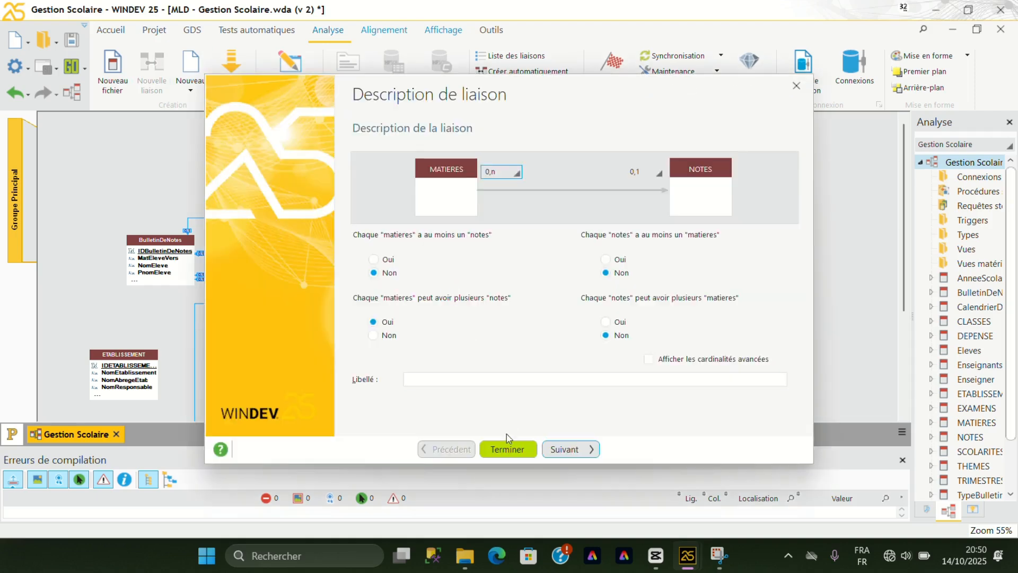
click(507, 450)
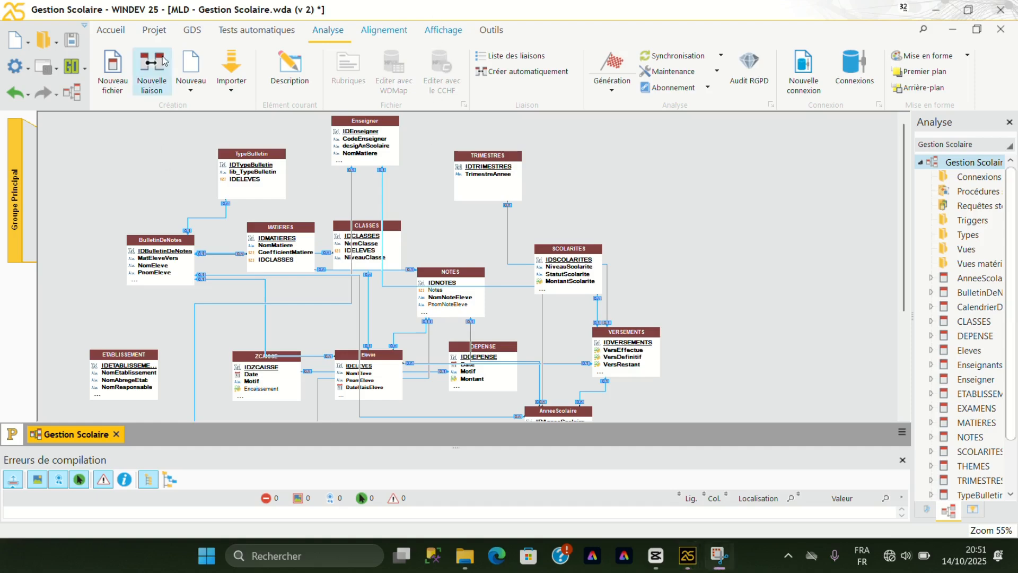
click(151, 70)
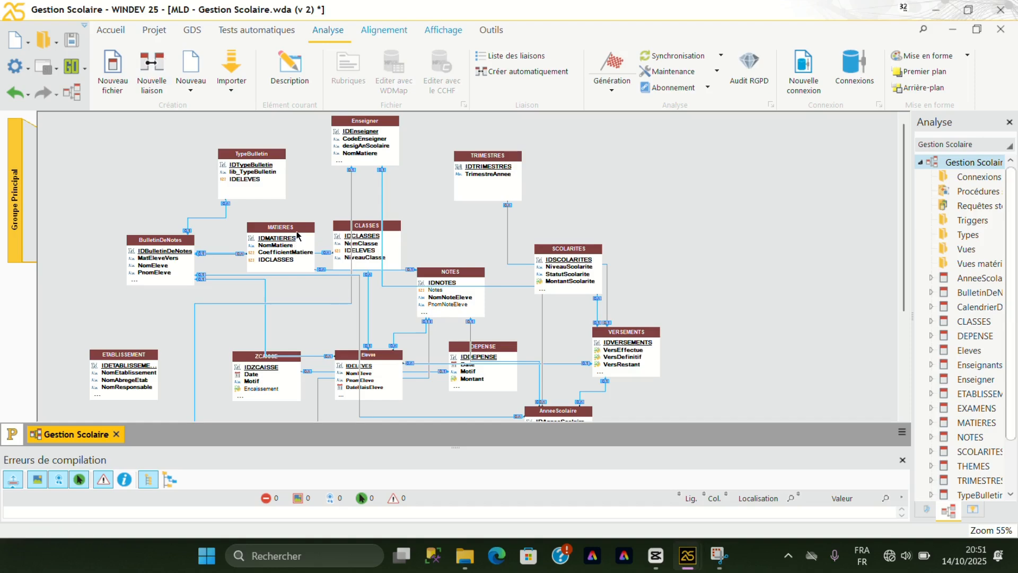
click(158, 76)
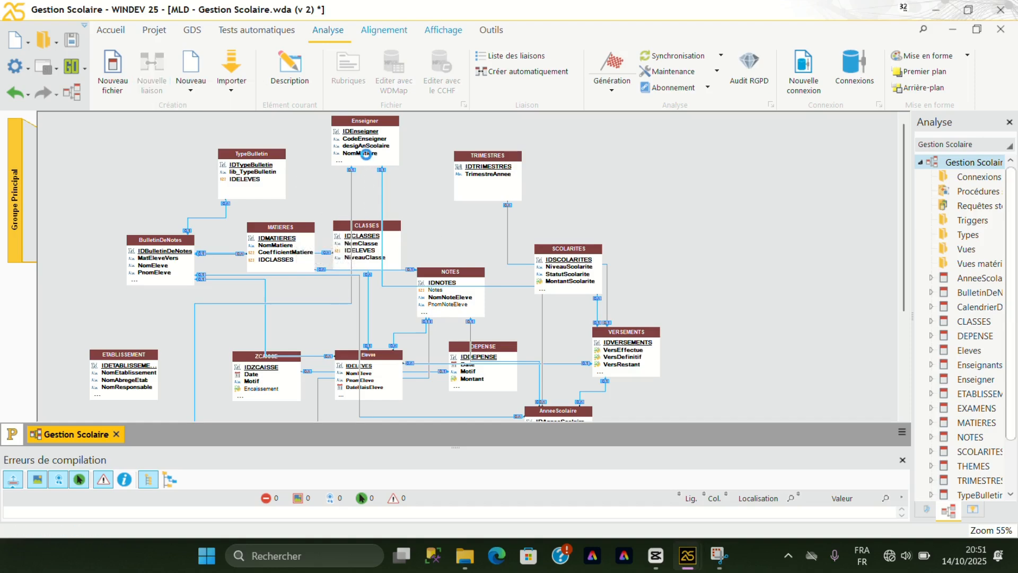
click(366, 154)
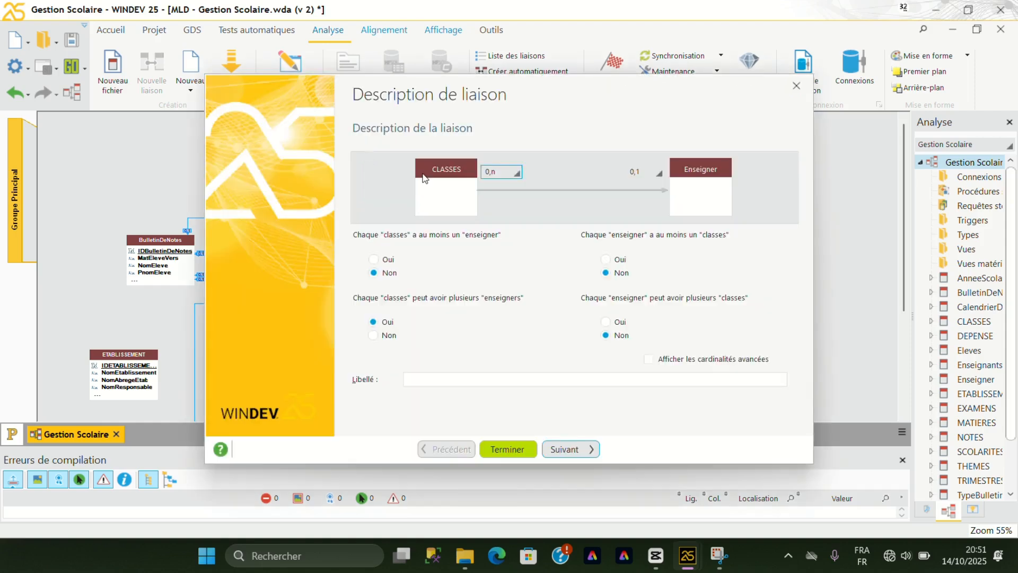
click(796, 86)
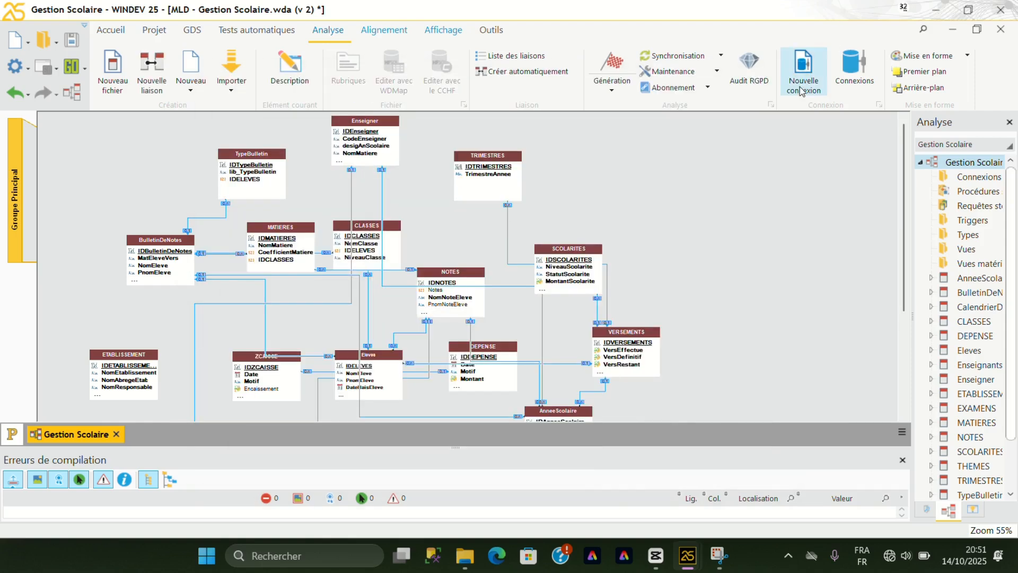
Create a link from MATIERES to Enseigner with cardinalities 0,n and 0,1.
click(162, 76)
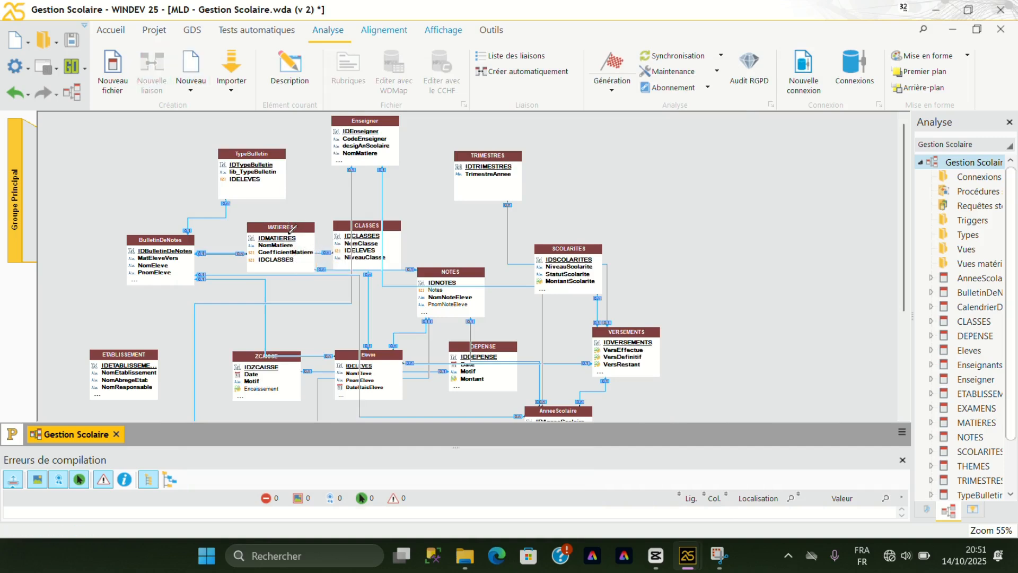
click(292, 229)
click(370, 133)
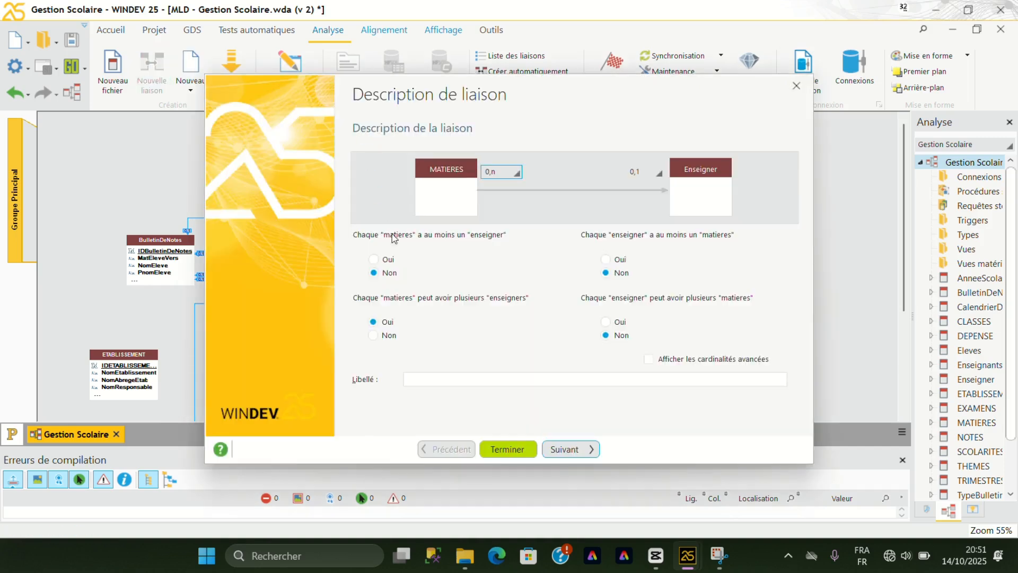
click(507, 449)
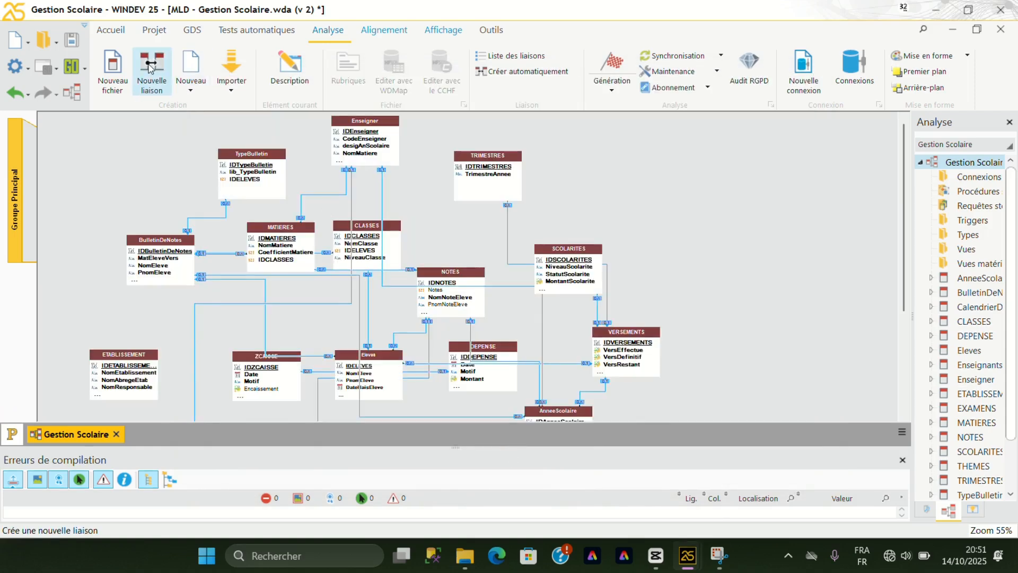
Create a link from CLASSES to MATIERES with cardinalities 0,n and 0,1.
click(149, 67)
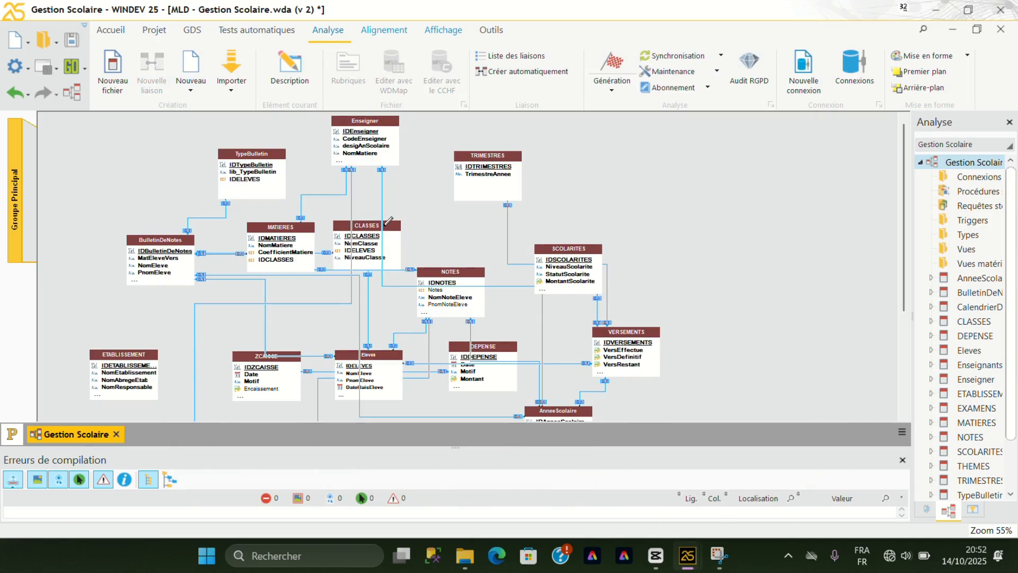
click(371, 236)
click(298, 234)
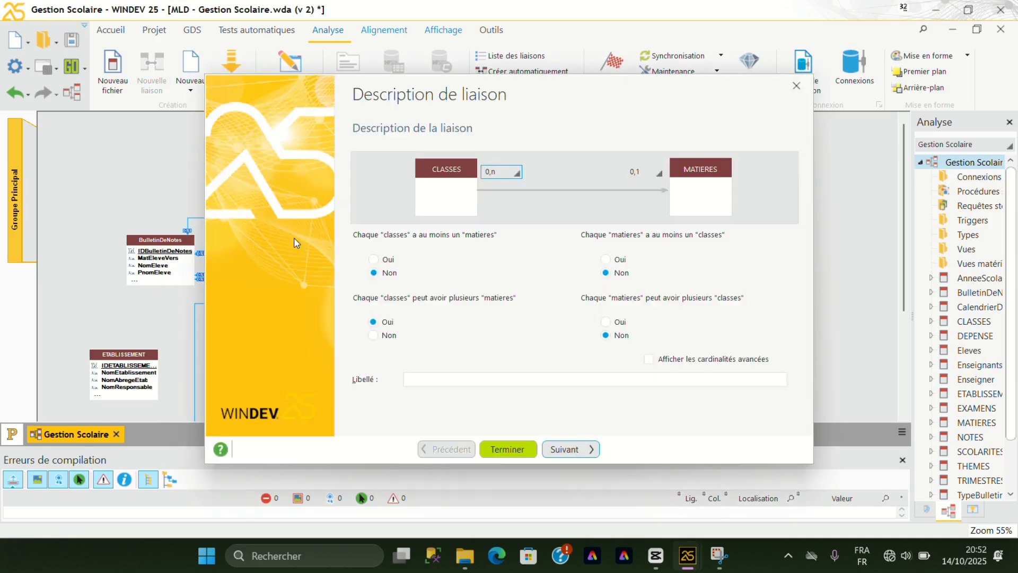
click(501, 448)
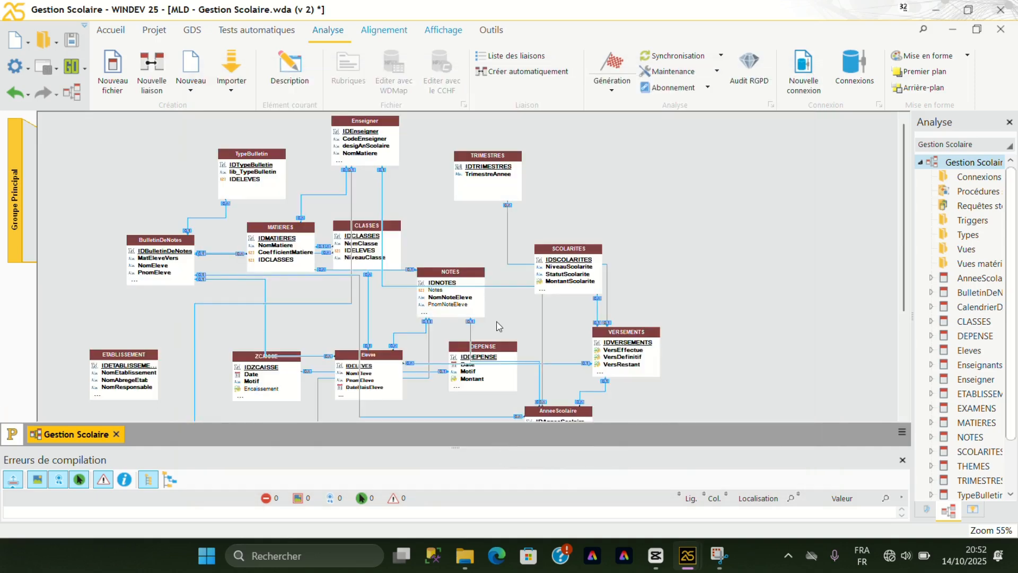
Create a link from TYPEDEPENSE to DEPENSE with cardinalities 0,n and 0,1.
scroll(445, 296, down, 3)
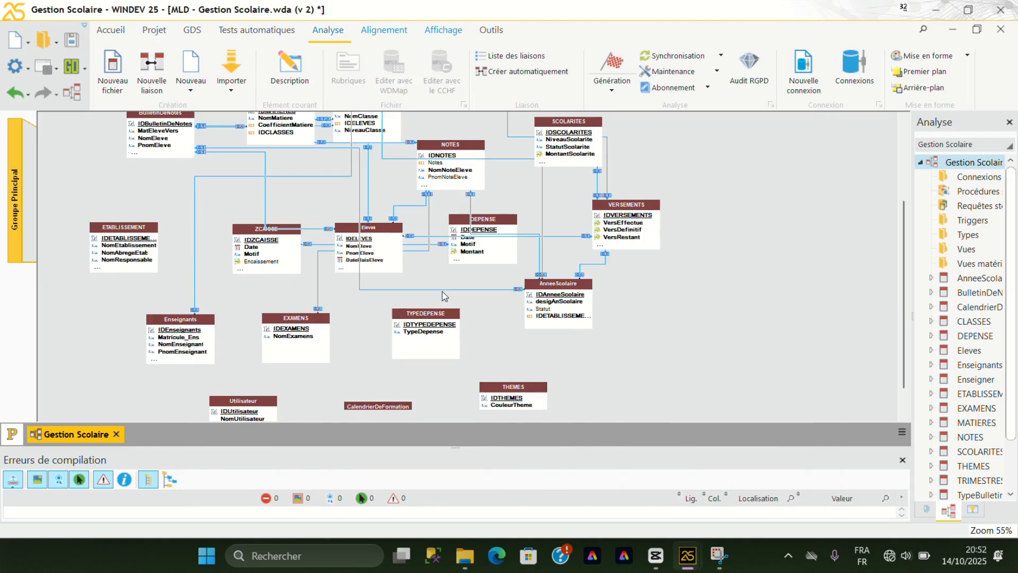
scroll(445, 295, down, 1)
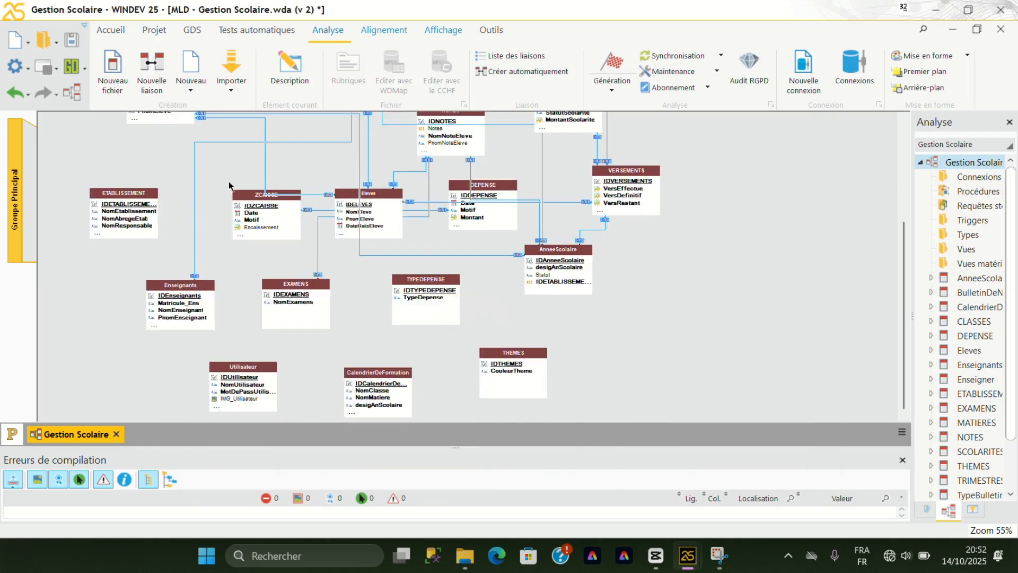
click(158, 64)
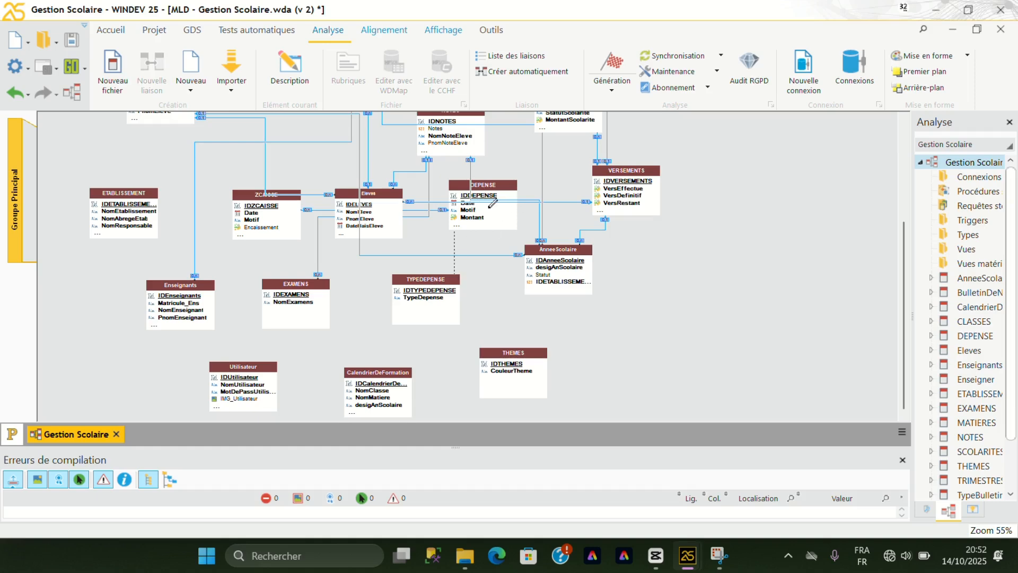
click(488, 207)
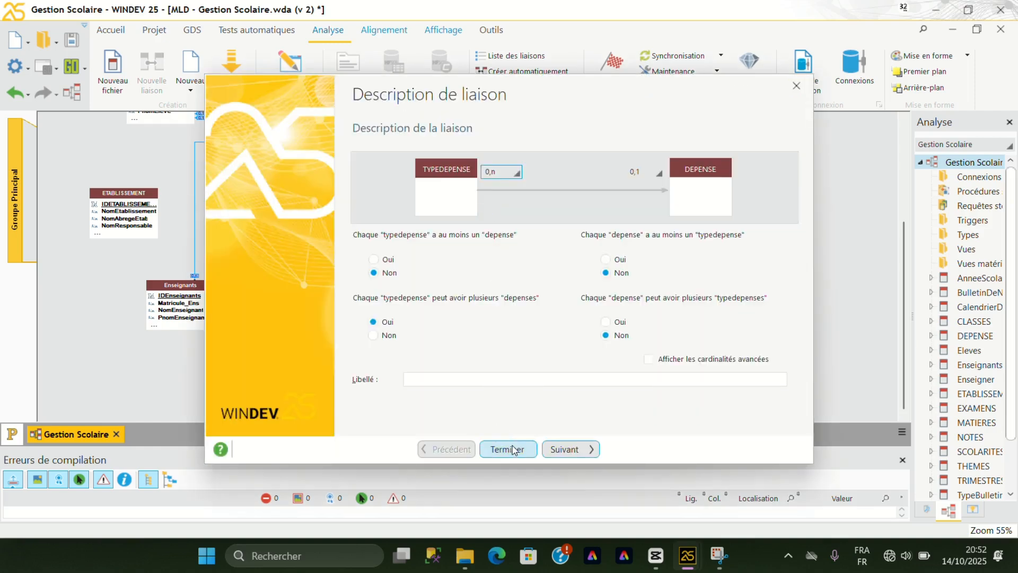
click(513, 450)
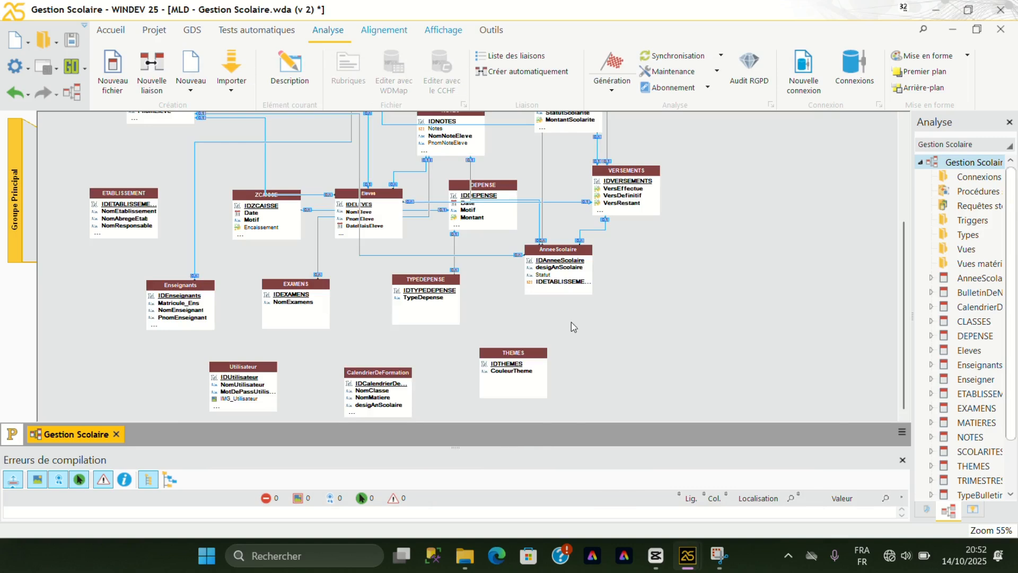
Review the whole analysis diagram to check the links between the data files.
scroll(571, 322, up, 3)
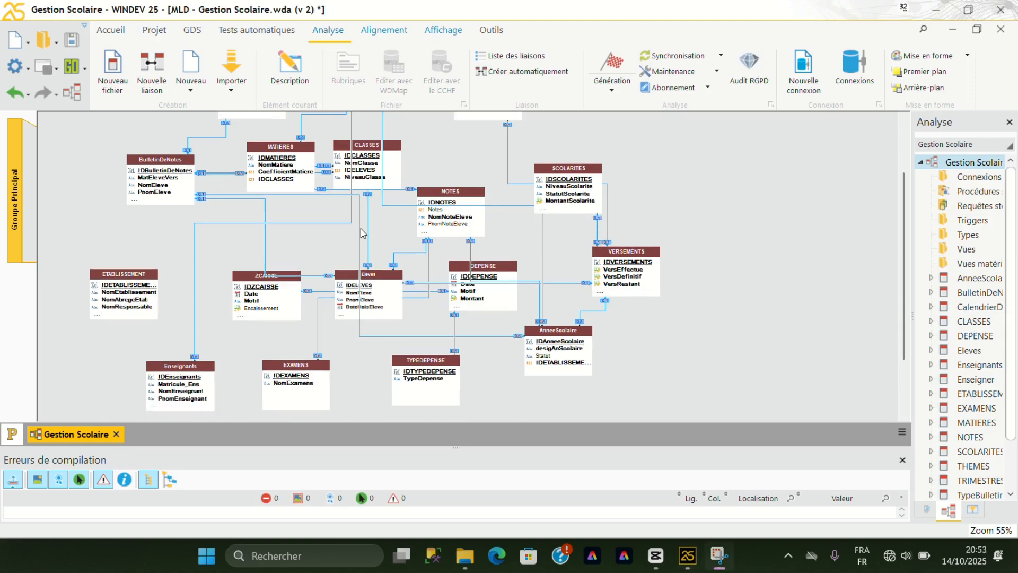
scroll(361, 233, down, 3)
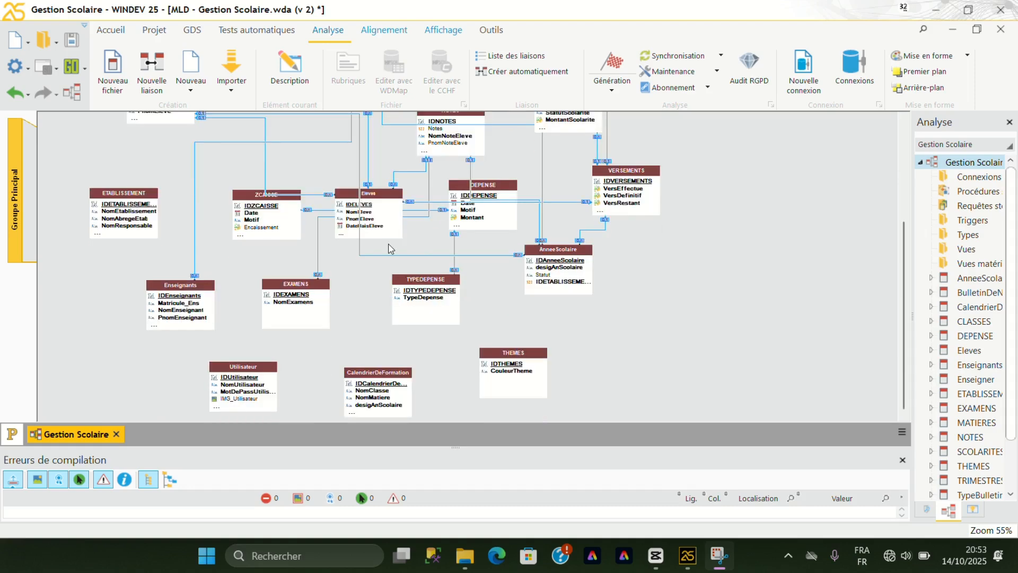
scroll(390, 248, up, 5)
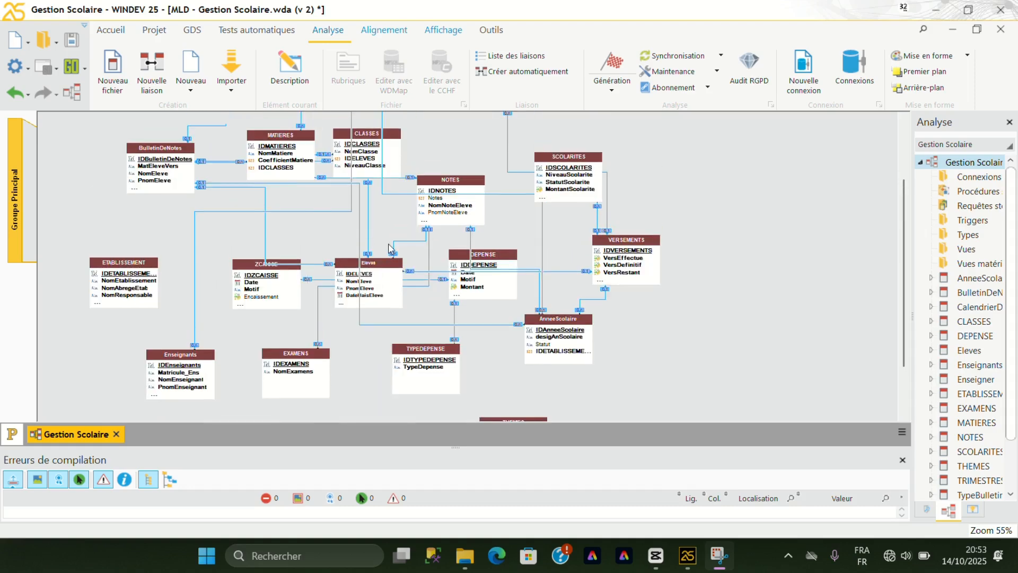
scroll(389, 248, up, 1)
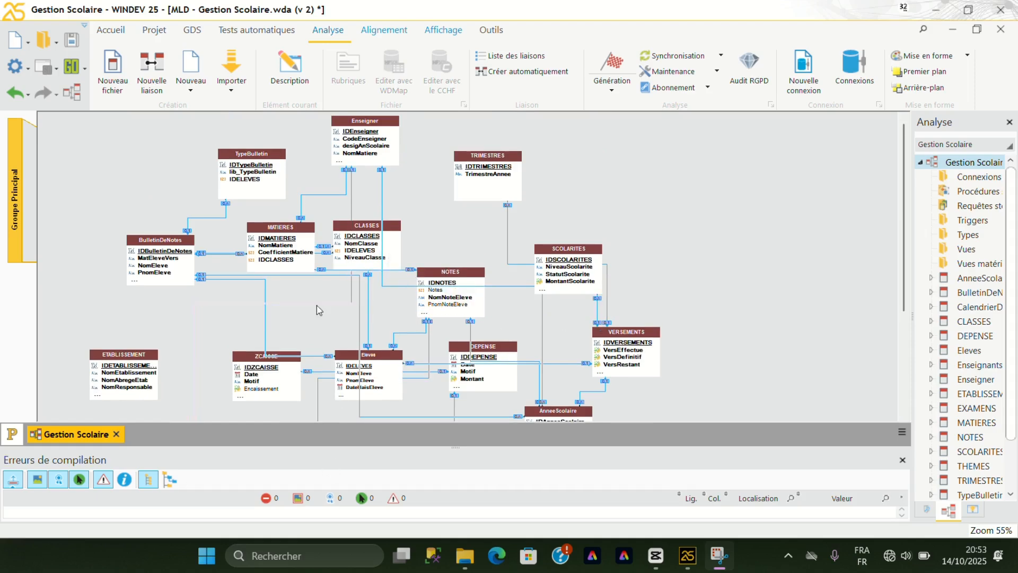
scroll(366, 289, down, 1)
scroll(364, 288, down, 3)
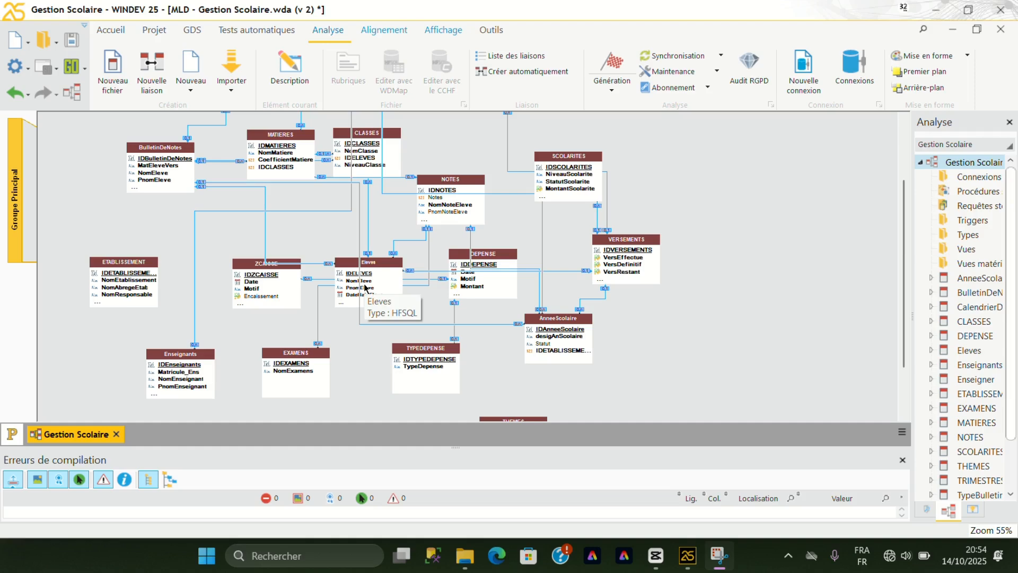
scroll(479, 294, down, 3)
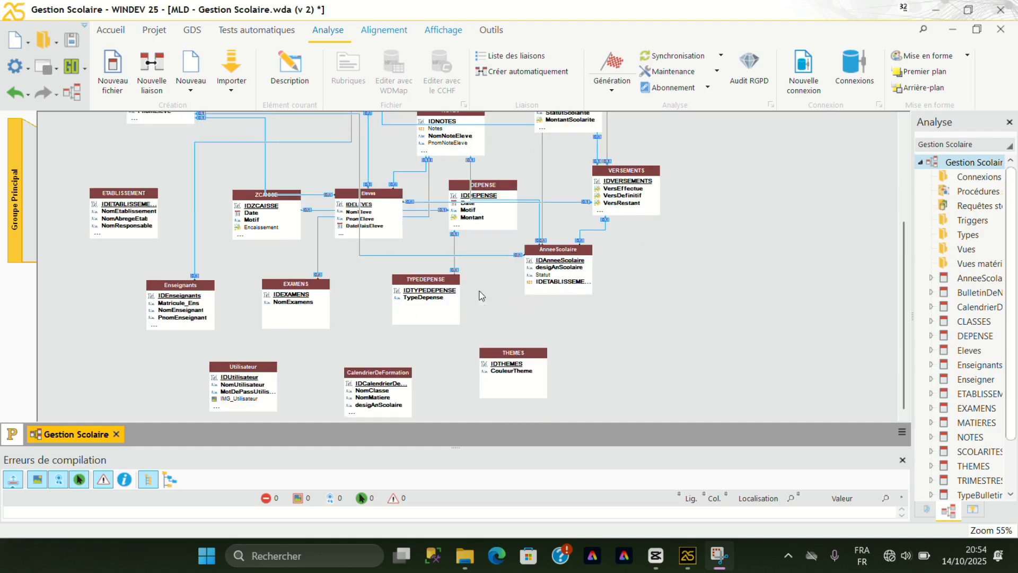
scroll(479, 295, up, 4)
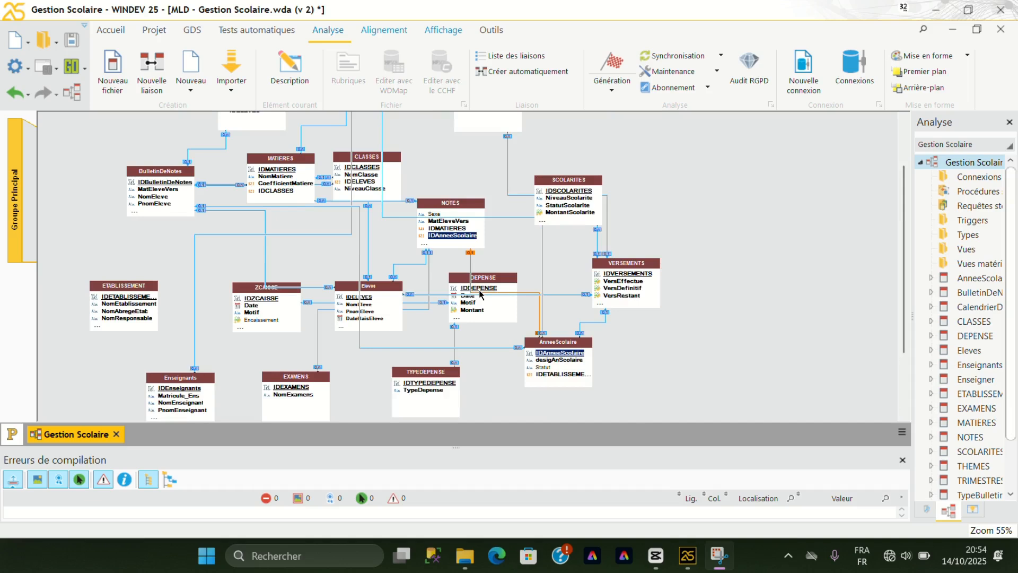
scroll(479, 293, down, 5)
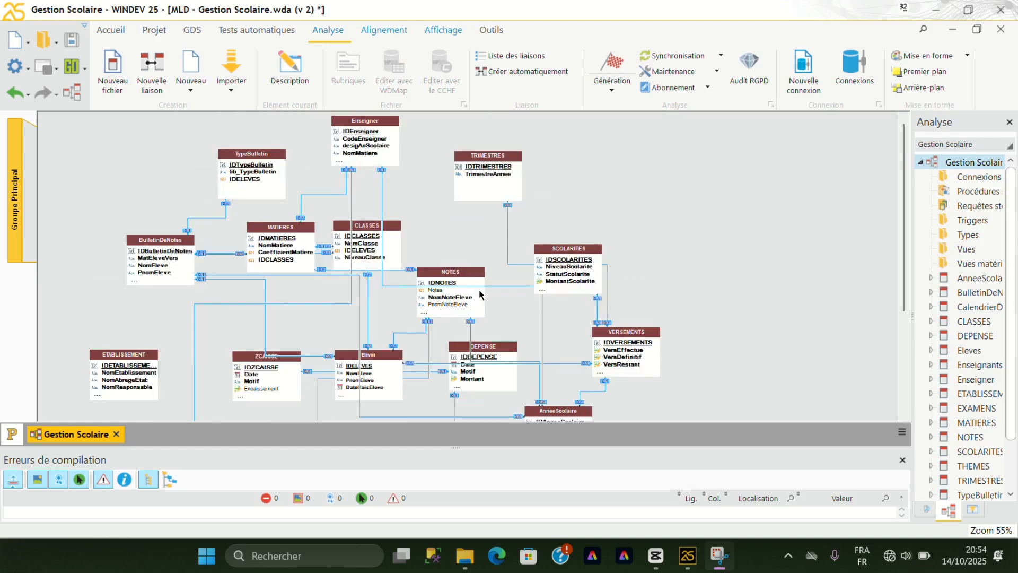
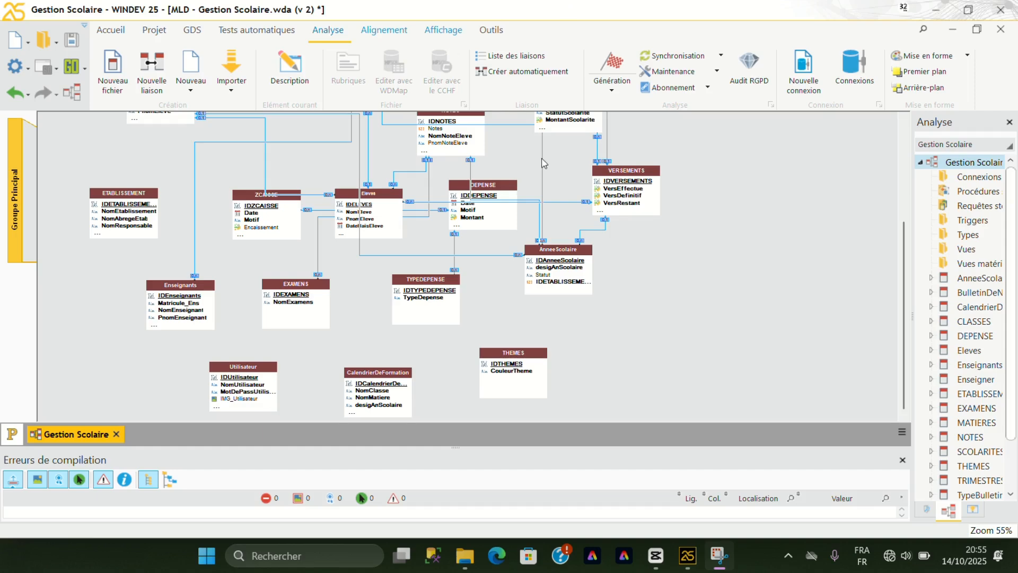
Generate the analysis and run the automatic HFSQL data file modification on C:\Mes Projets\Gestion Scolaire\Exe, without selecting further locations.
click(610, 85)
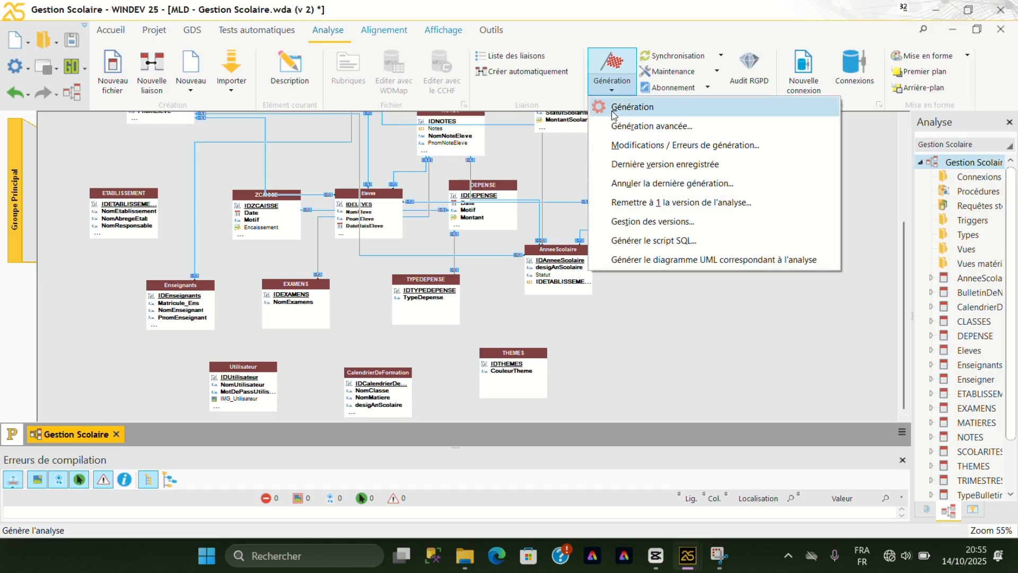
click(612, 107)
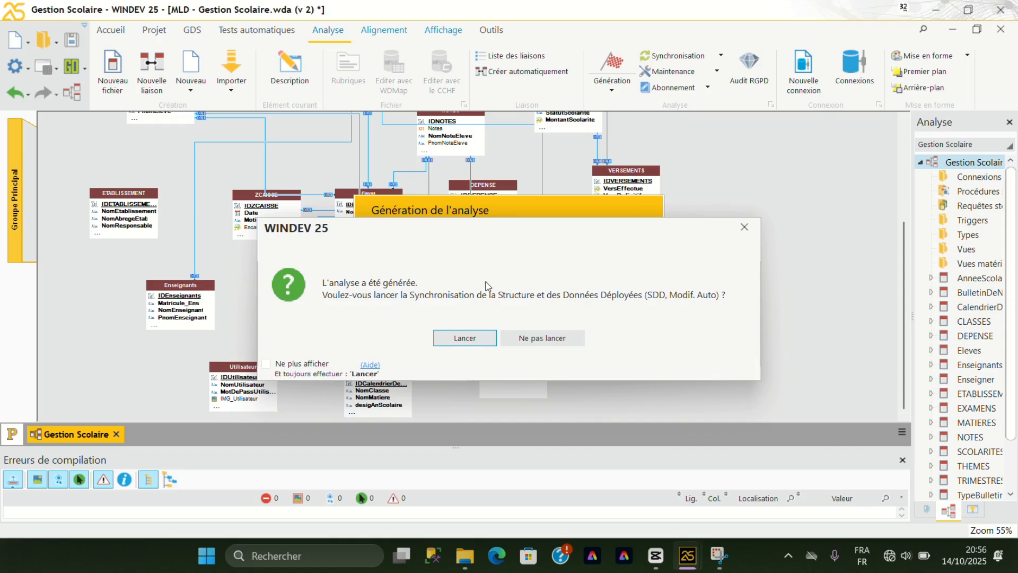
click(465, 339)
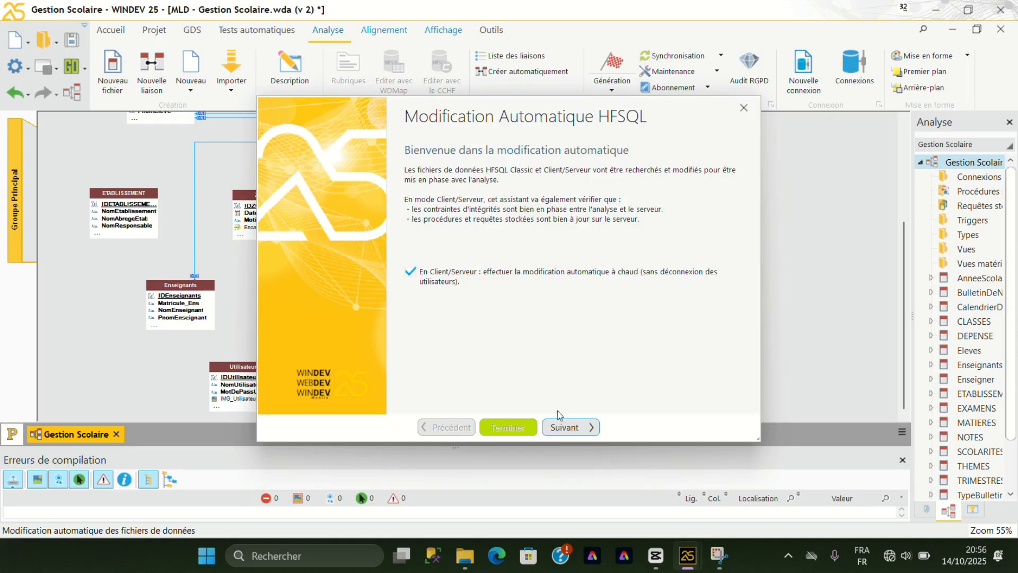
click(569, 431)
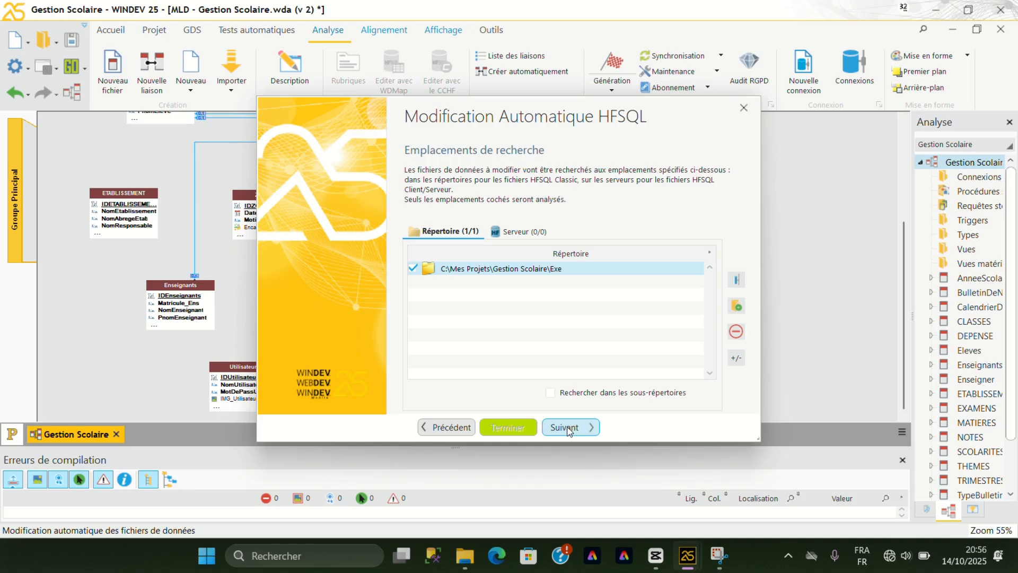
click(568, 430)
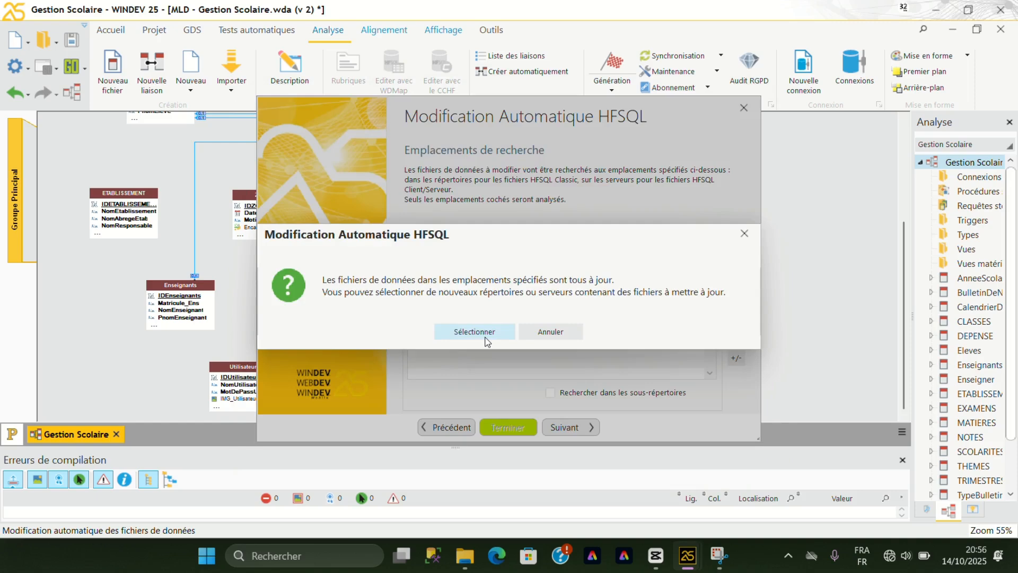
click(549, 332)
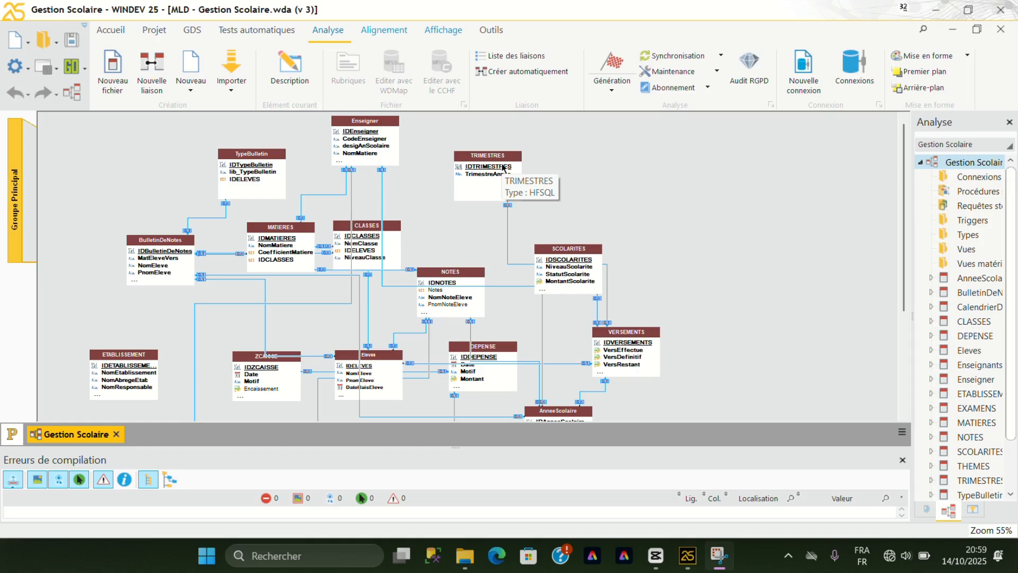
Start a RAD window from the Enseigner data file and create it as a blank standard window with the BanQoo template.
right_click(378, 136)
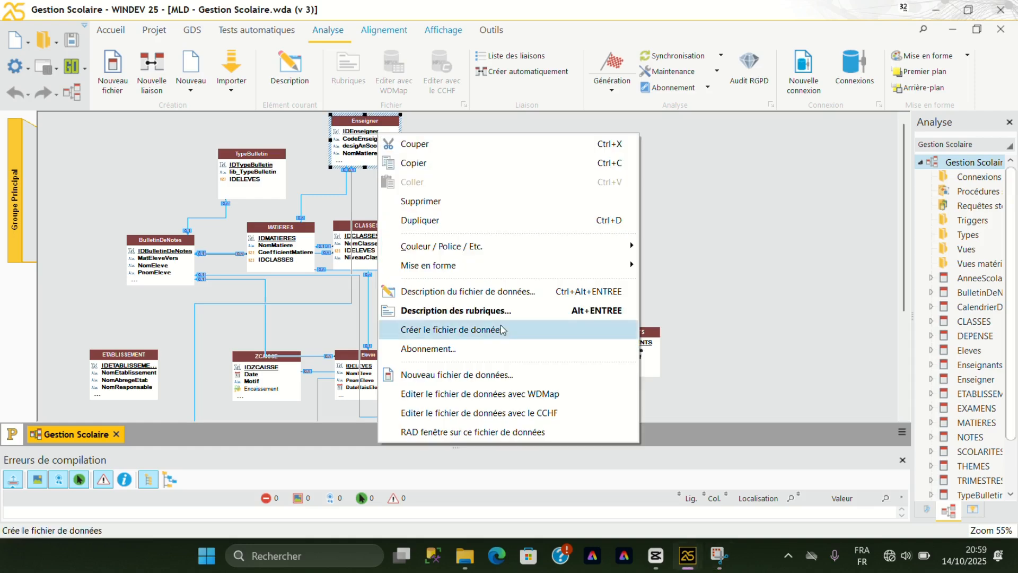
click(538, 434)
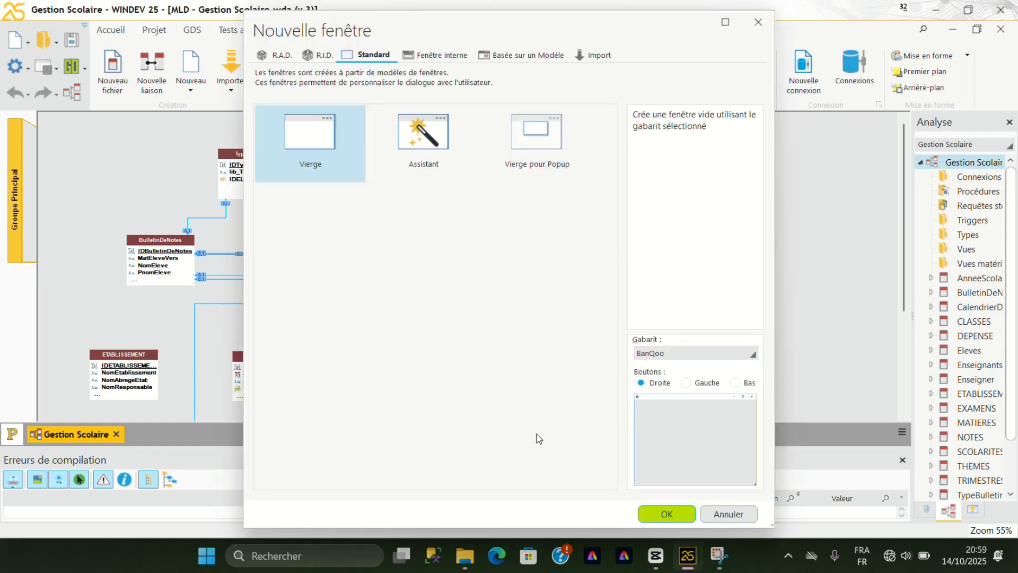
click(667, 514)
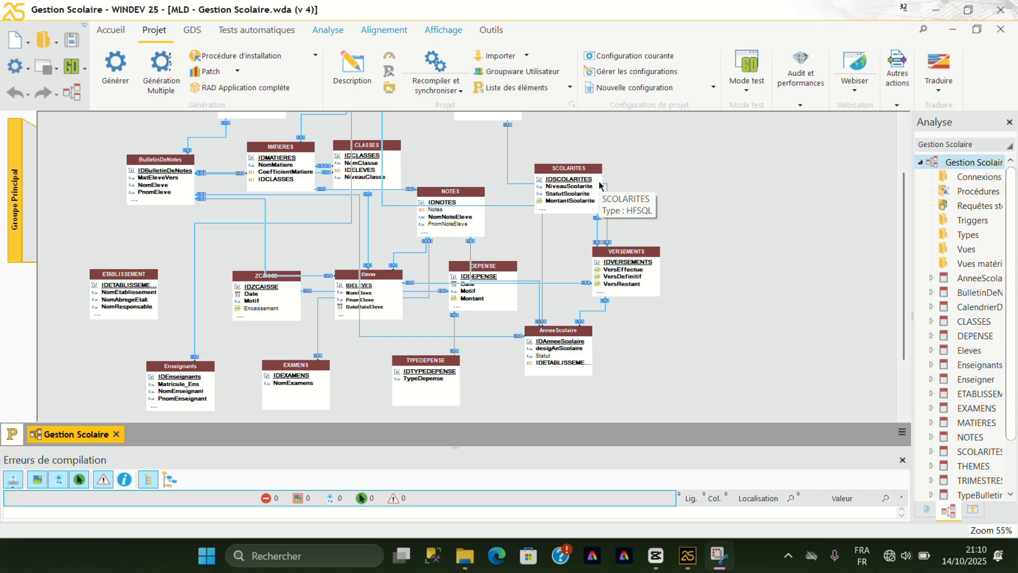
Start the complete application RAD generation, saving the analysis changes and choosing the RAD Simple pattern.
click(432, 28)
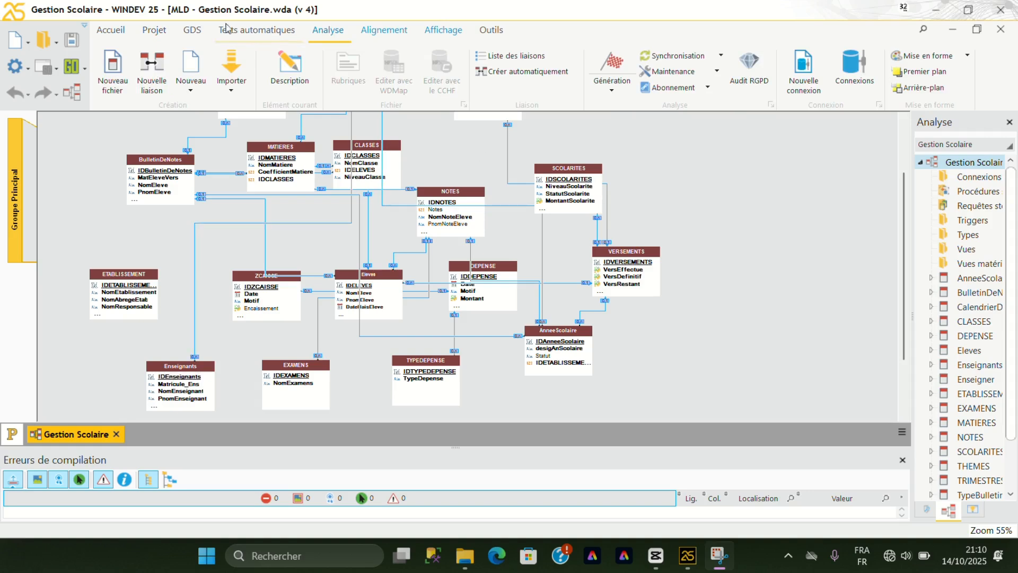
click(165, 35)
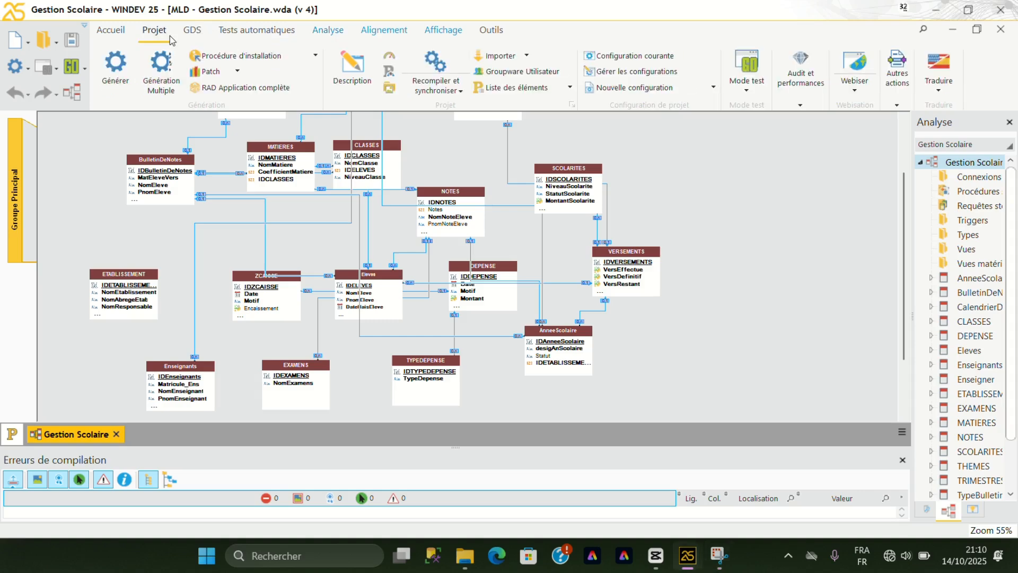
click(278, 89)
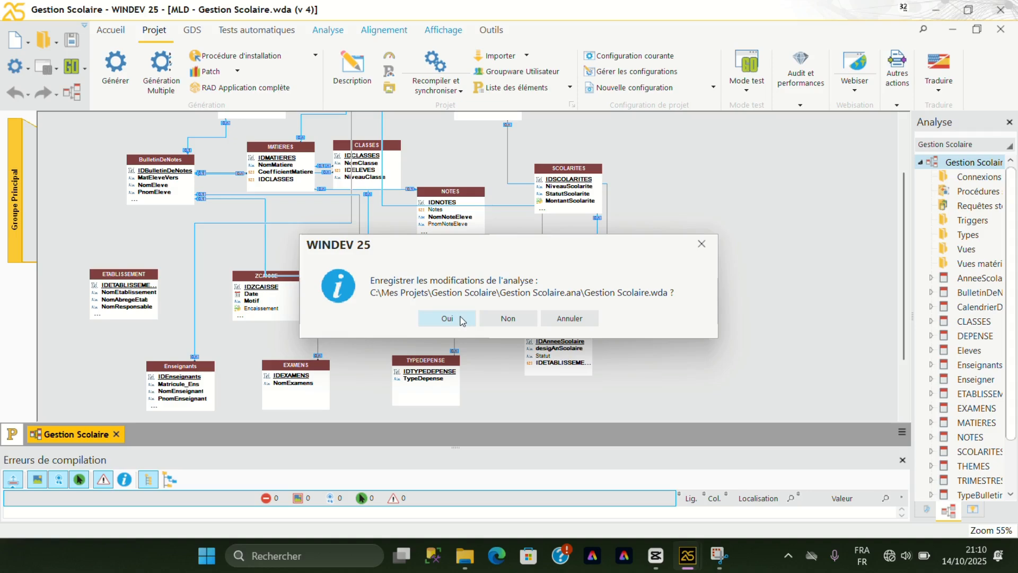
click(460, 318)
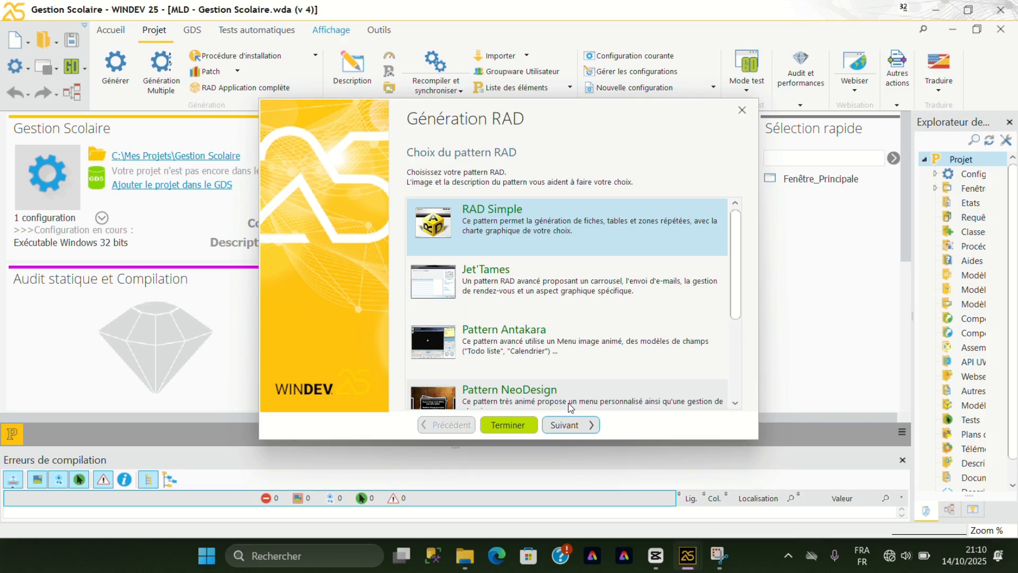
click(572, 424)
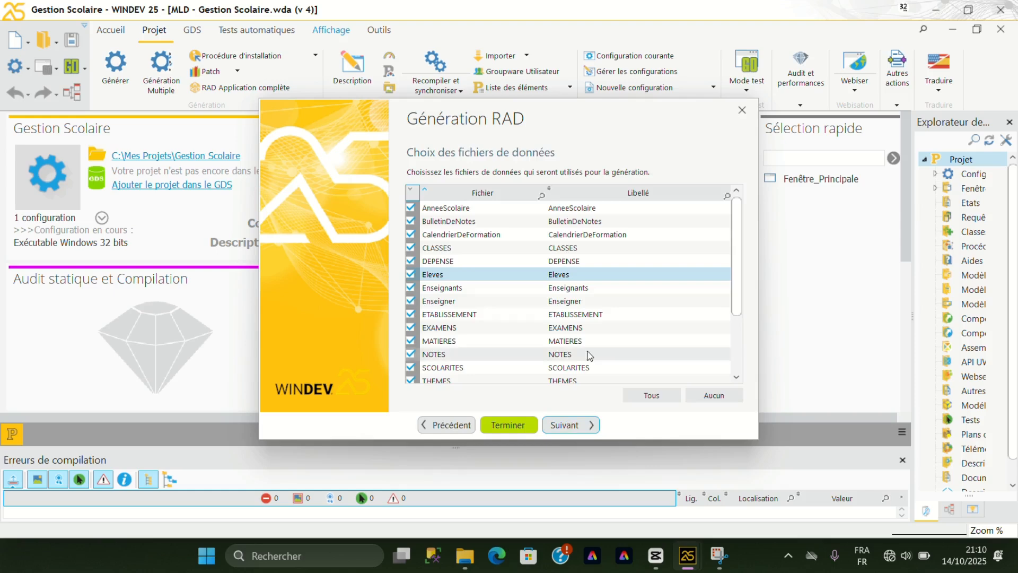
Include all data files in the RAD generation and keep them all as application entry points.
scroll(587, 354, down, 1)
scroll(588, 354, down, 5)
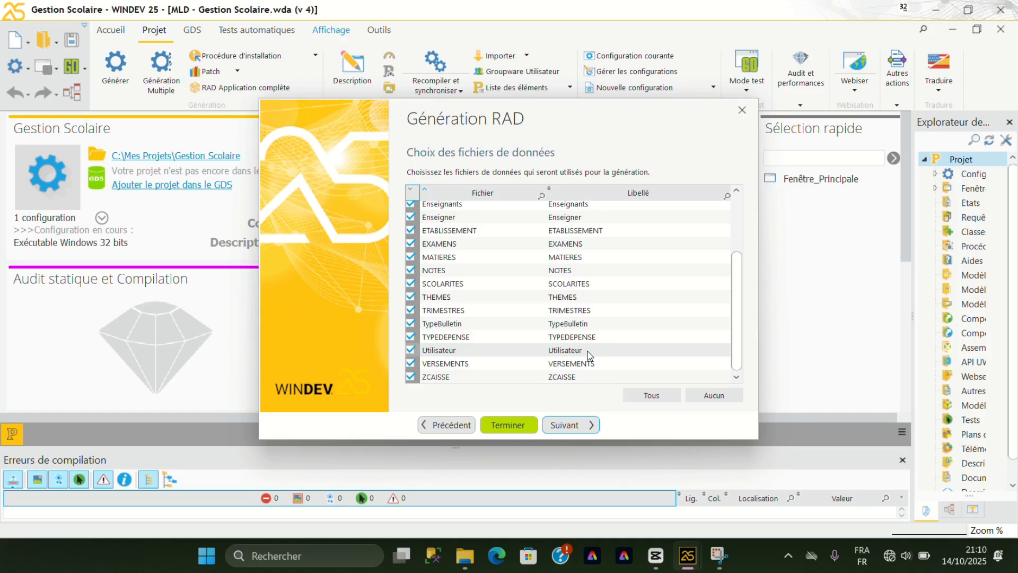
scroll(588, 354, up, 6)
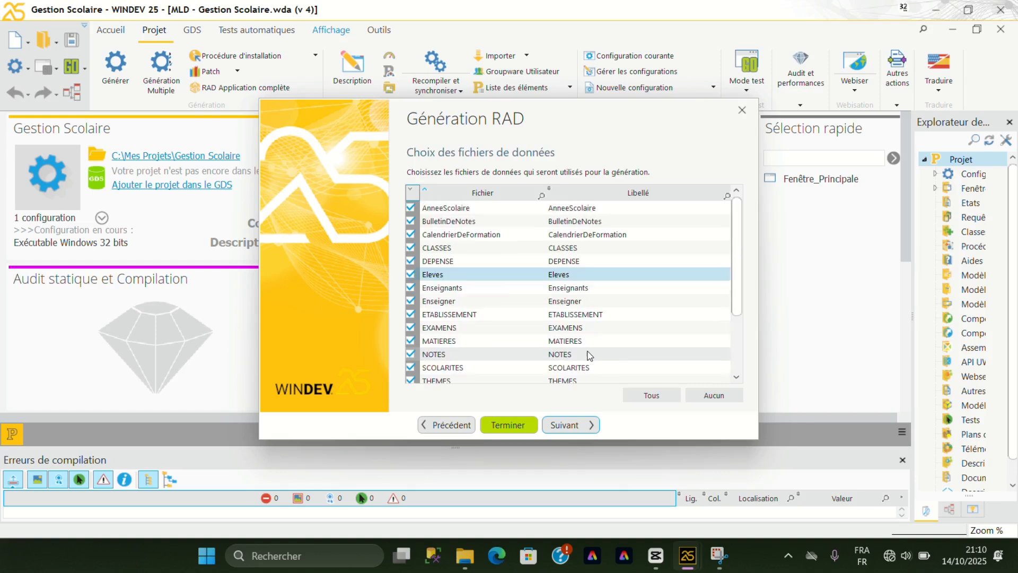
click(563, 424)
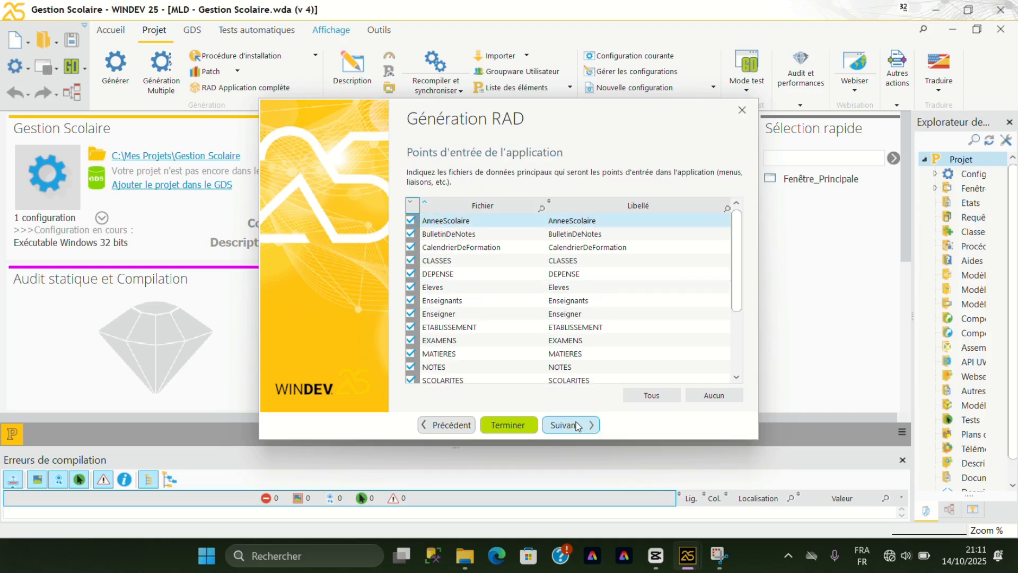
click(577, 424)
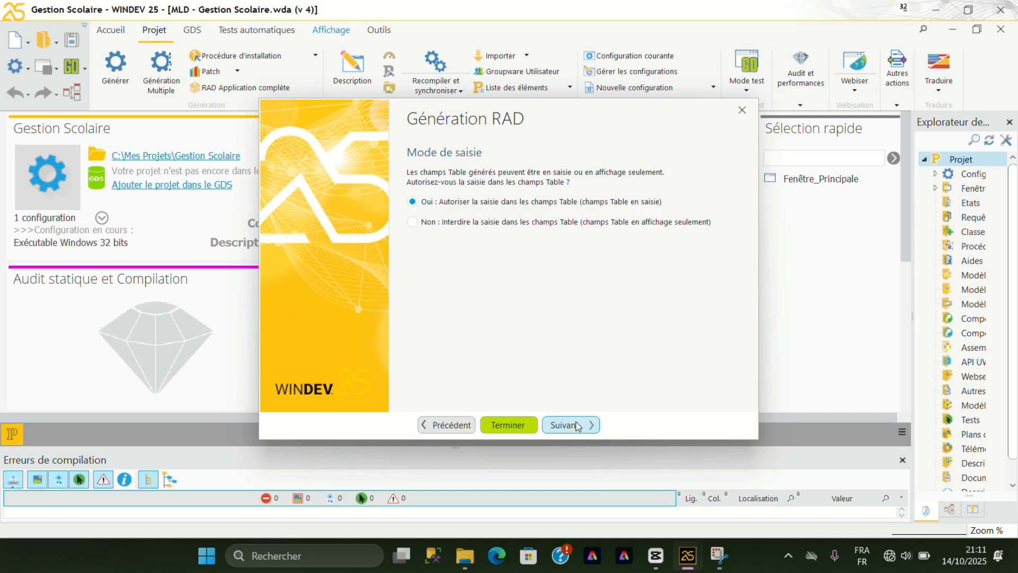
Allow input in Table fields, leave out the user groupware, integrate the "?" menu and finish the RAD settings.
click(578, 426)
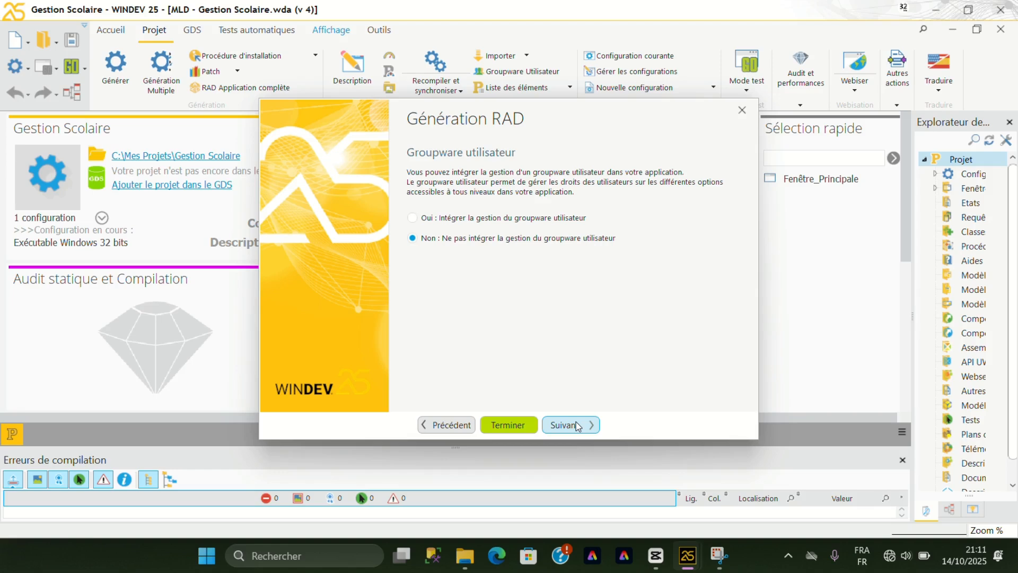
click(577, 425)
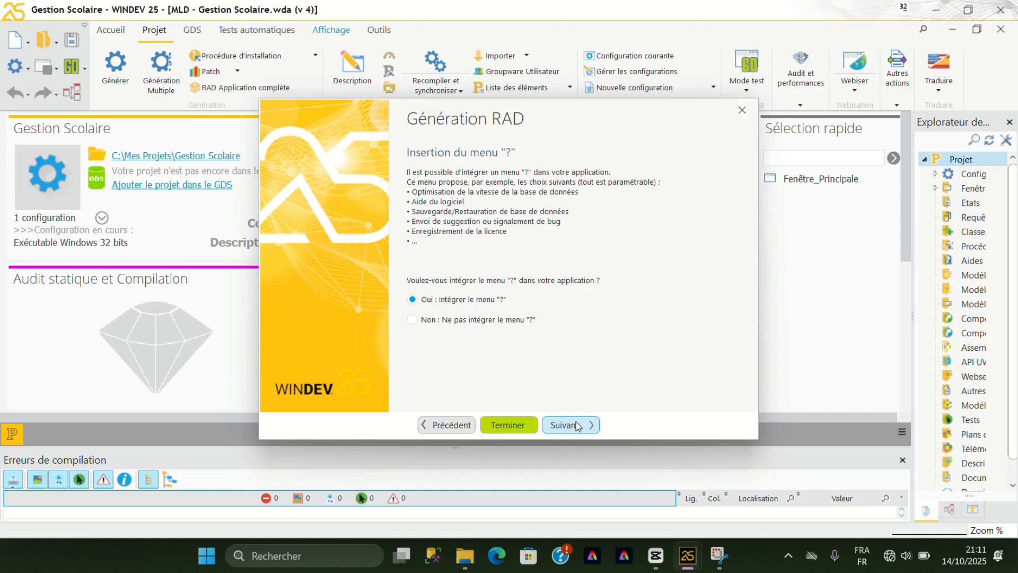
click(578, 426)
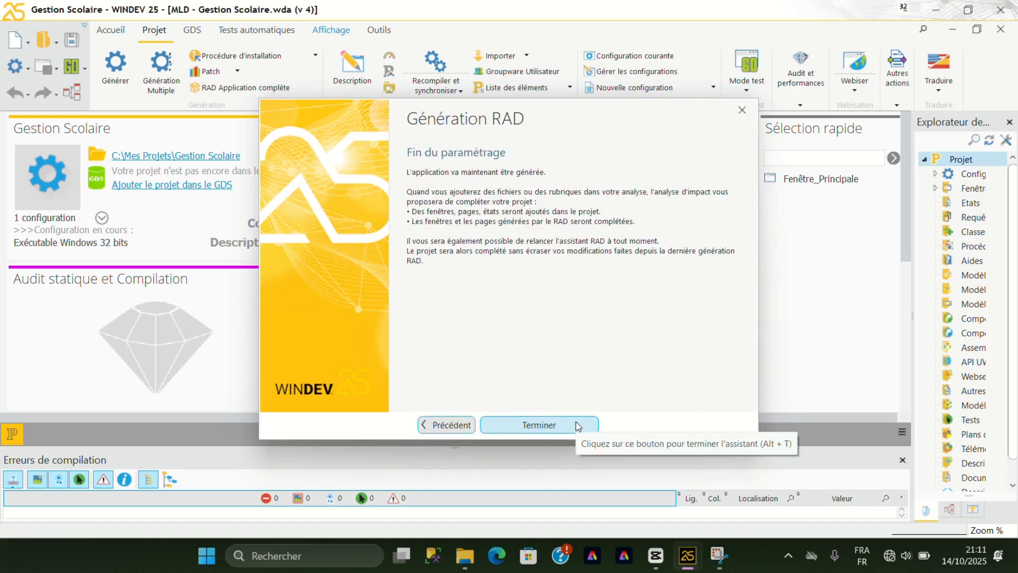
click(578, 424)
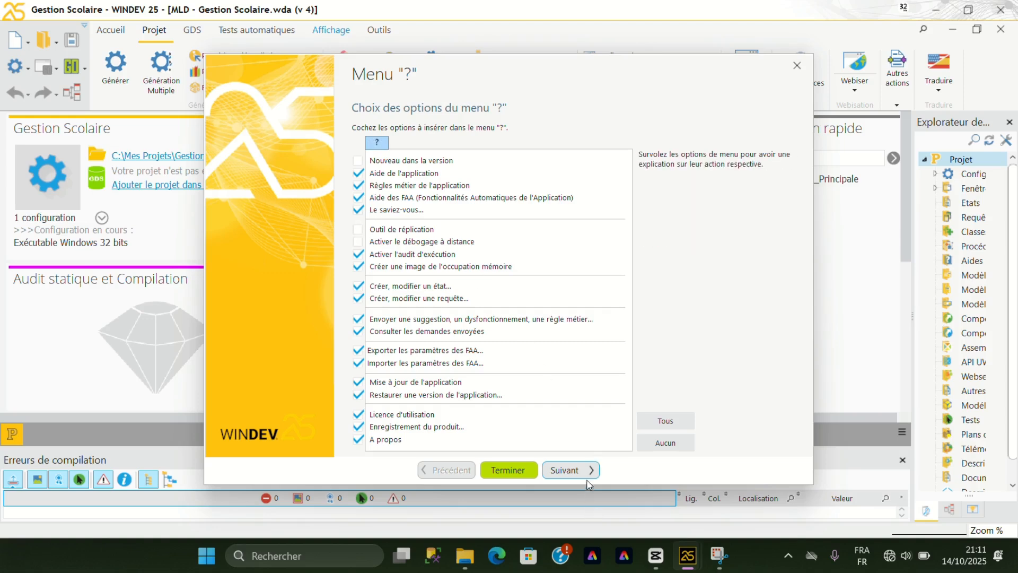
Accept the default "?" menu options with automatically generated help and A Propos window, leaving the suggestion email and registration web address empty.
click(597, 469)
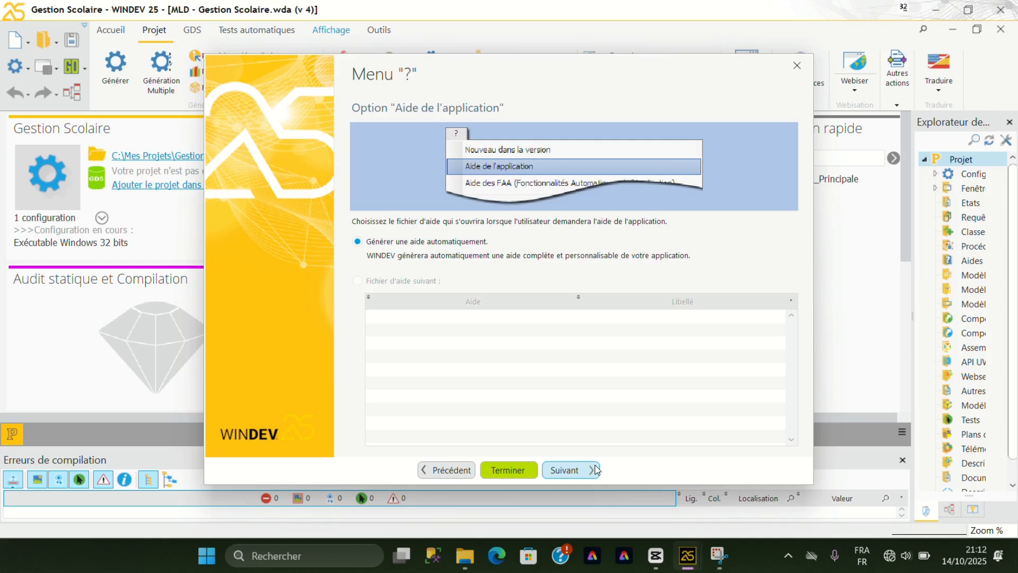
click(596, 469)
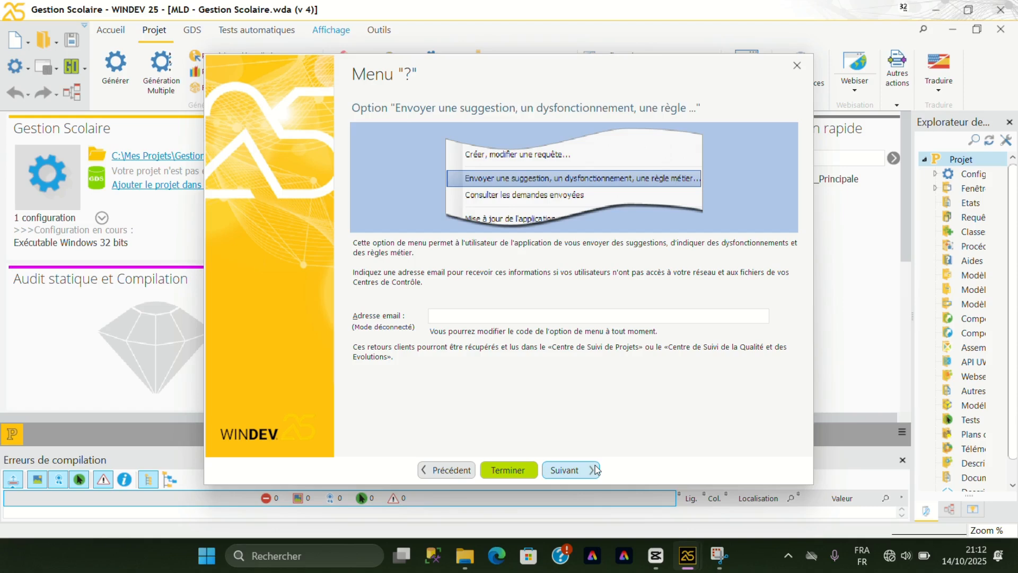
click(597, 470)
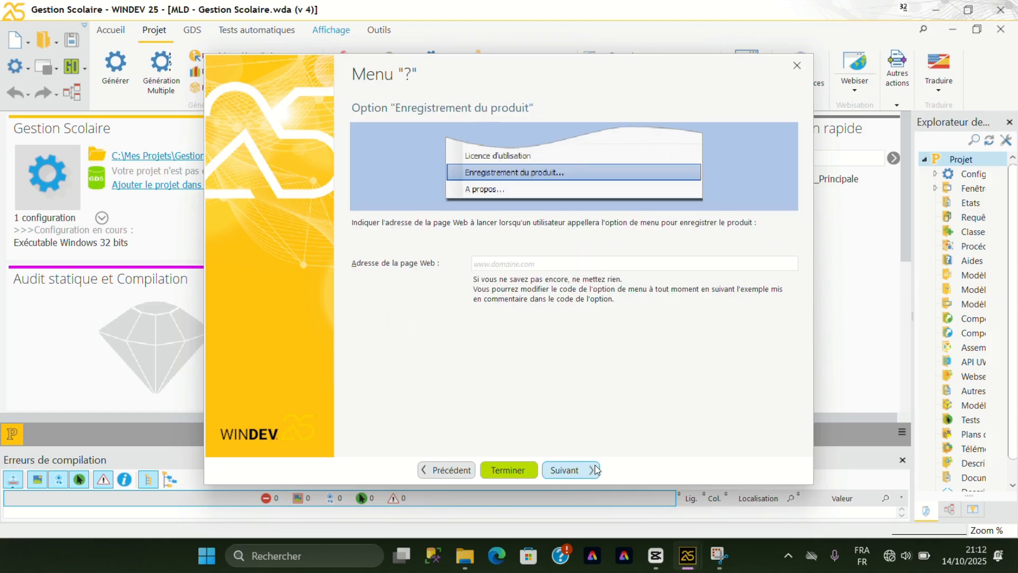
click(596, 470)
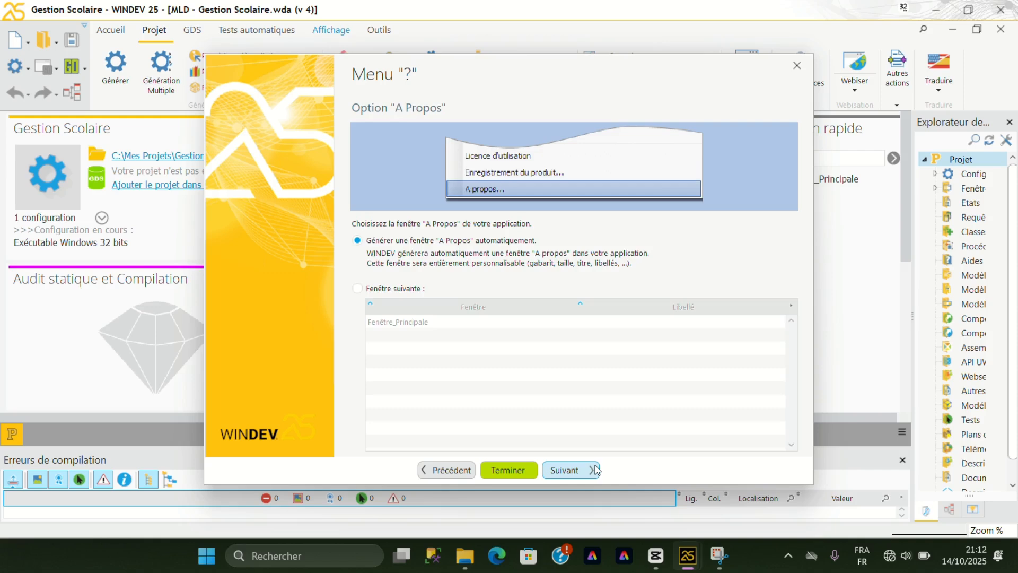
click(596, 470)
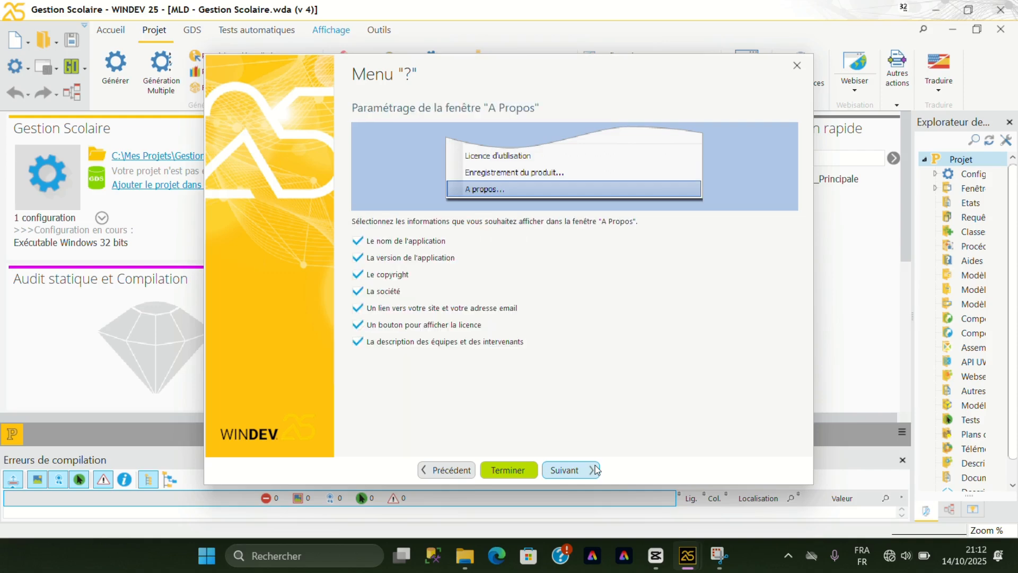
Configure the A Propos window with all information items, the APROPOS.gif logo, no contact details, the default team text and the title "A propos...".
click(596, 469)
click(596, 470)
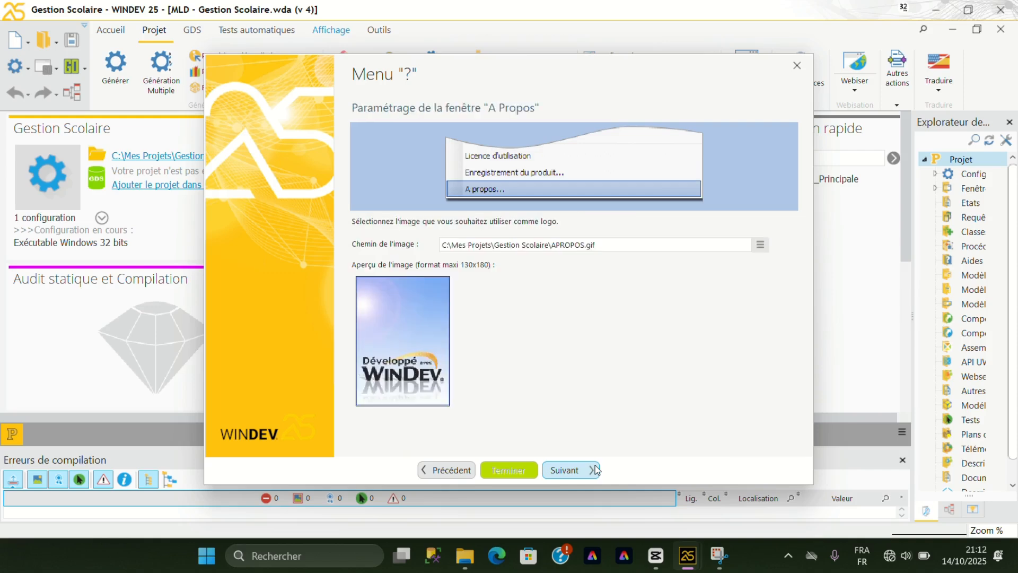
click(596, 470)
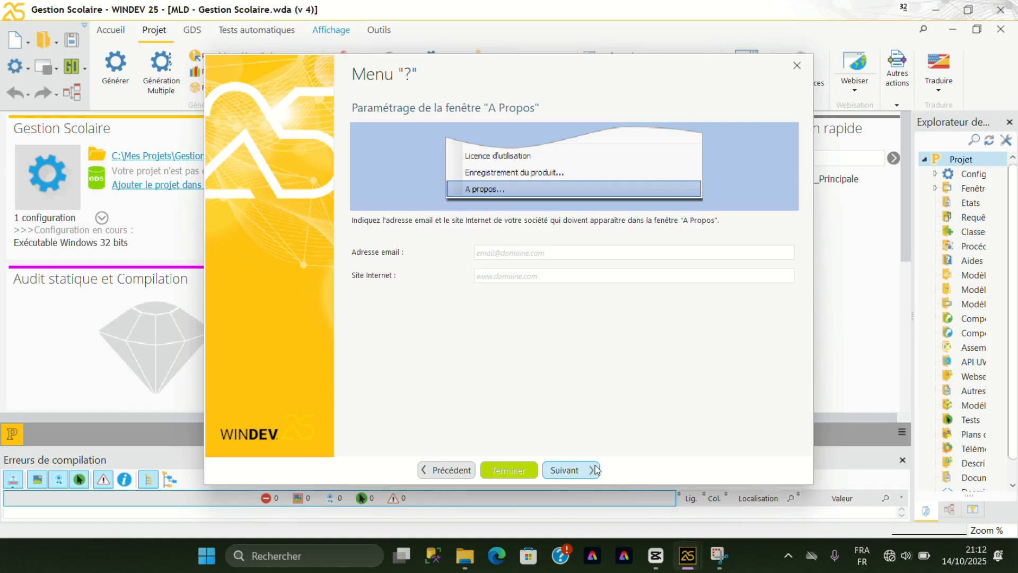
click(596, 469)
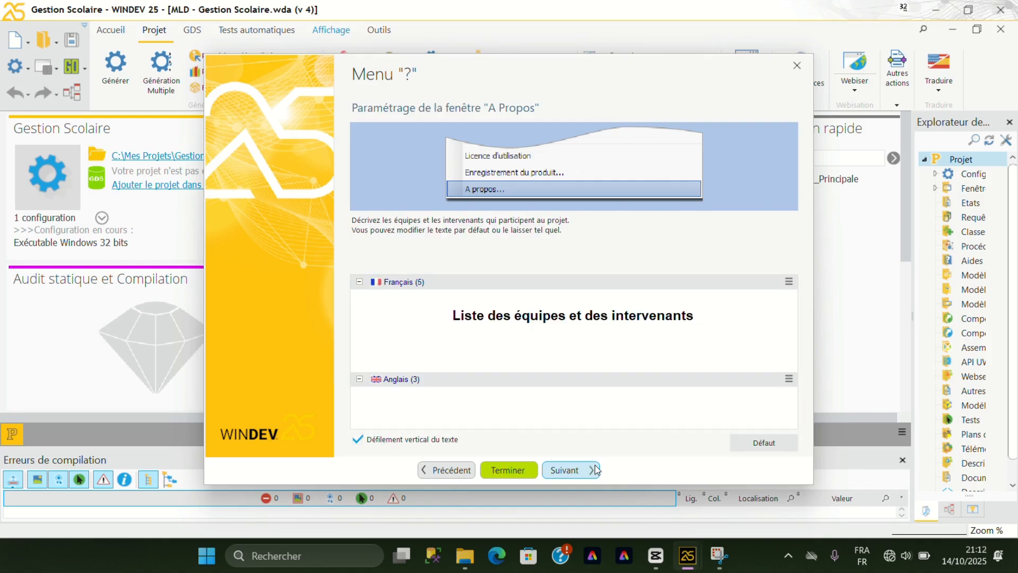
click(597, 470)
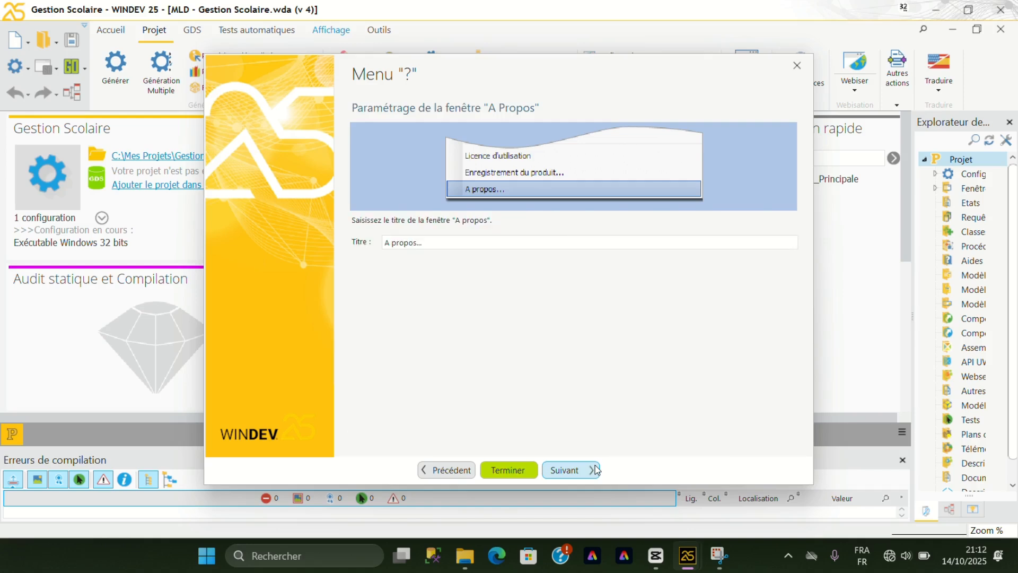
click(597, 469)
click(595, 469)
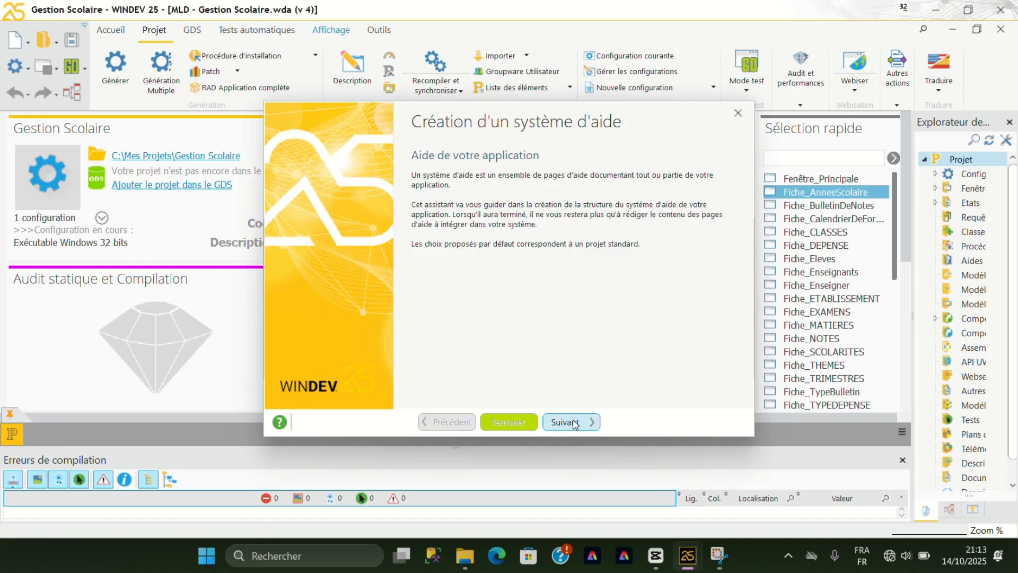
Create the HTML help system "Aide Gestion Scolaire" with base pages for all project reports, without generating it immediately.
click(575, 423)
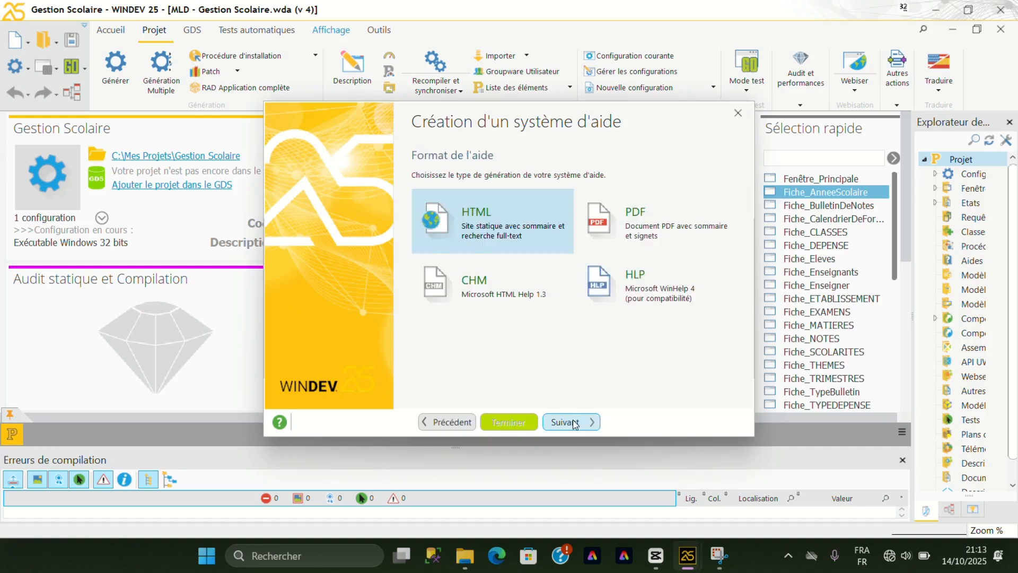
click(575, 423)
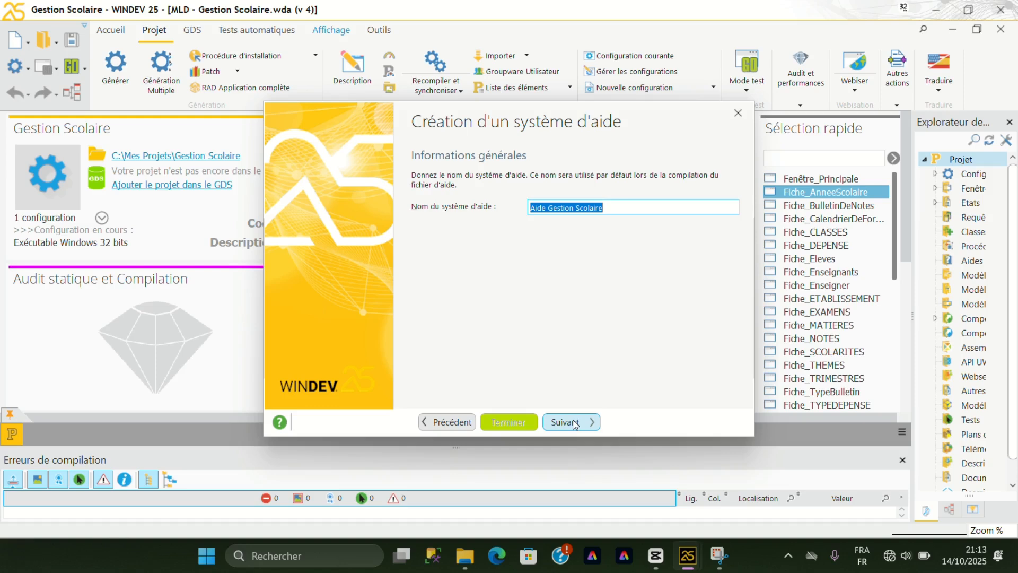
click(574, 423)
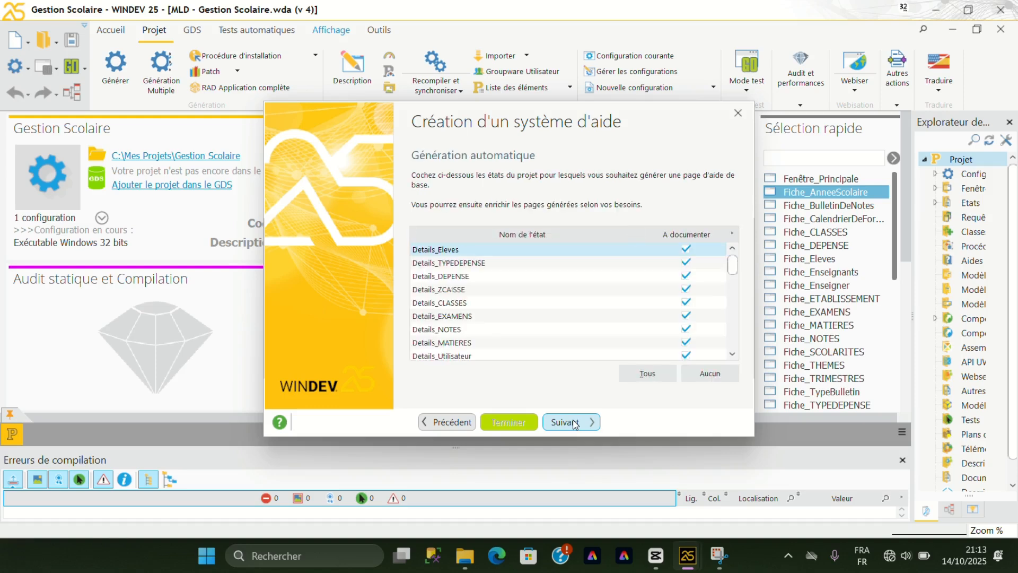
click(575, 423)
click(575, 422)
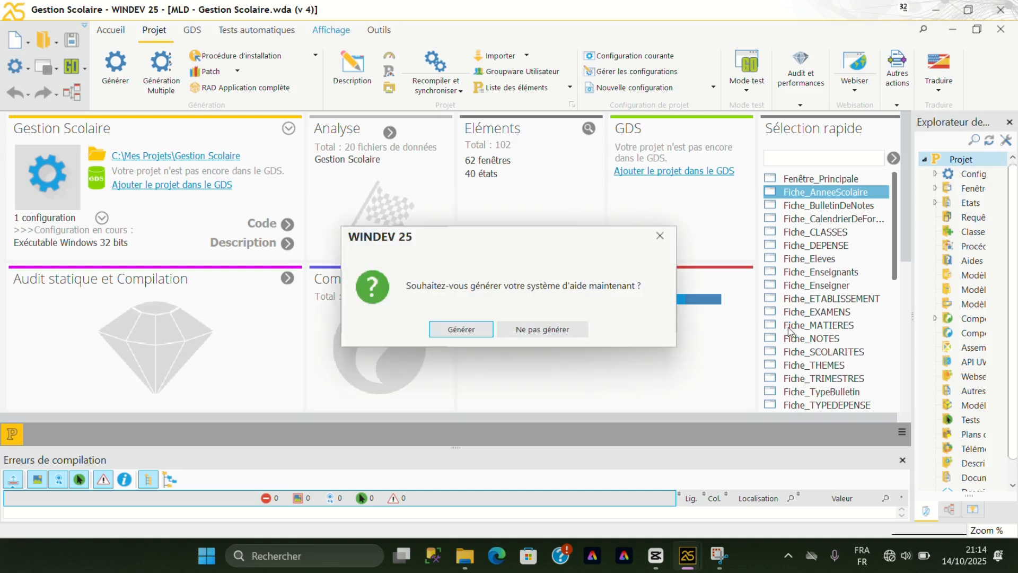
click(509, 331)
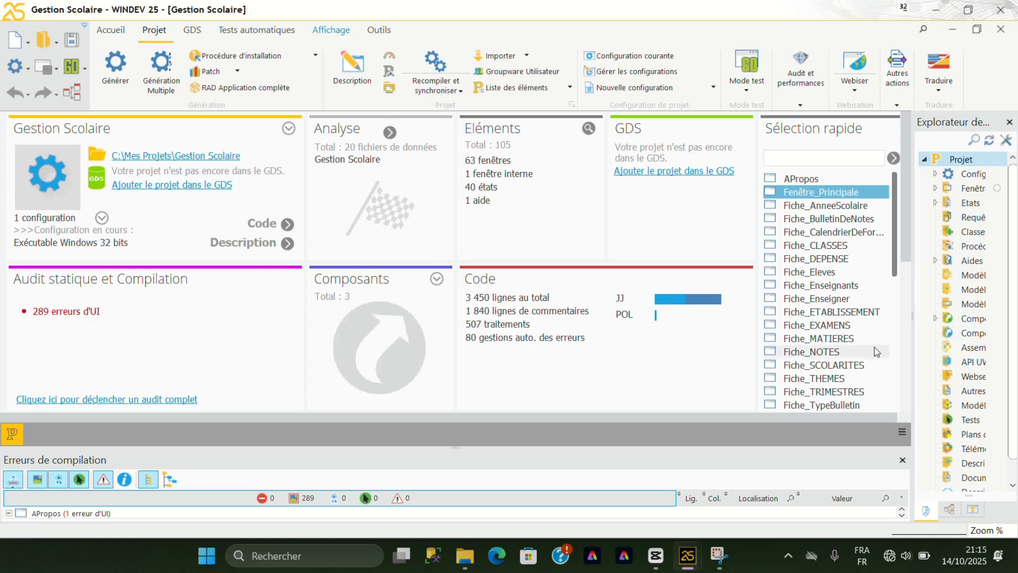
View the generated Liste_Enseignants report in the editor and return to the project dashboard.
scroll(874, 347, down, 15)
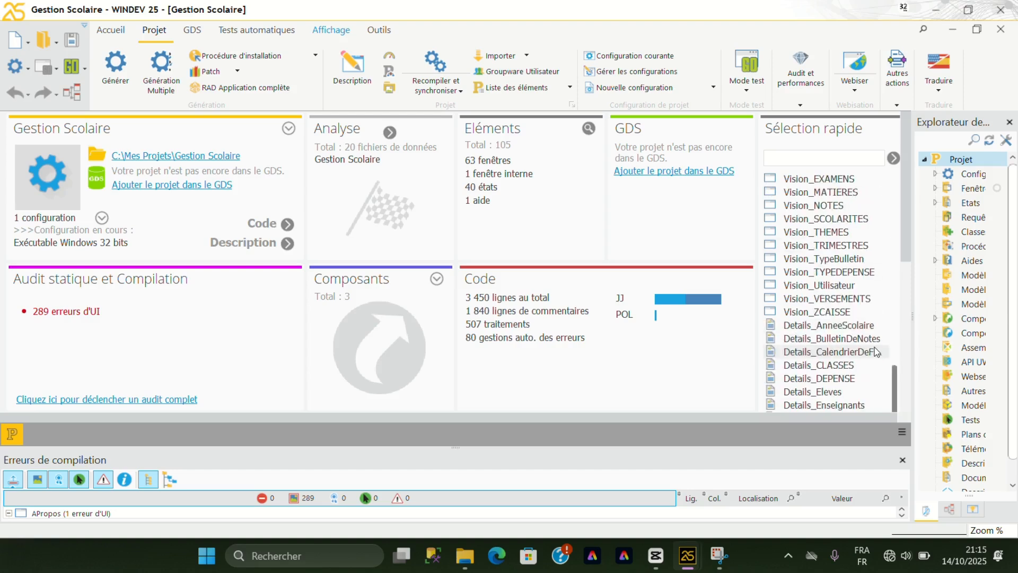
scroll(875, 351, down, 8)
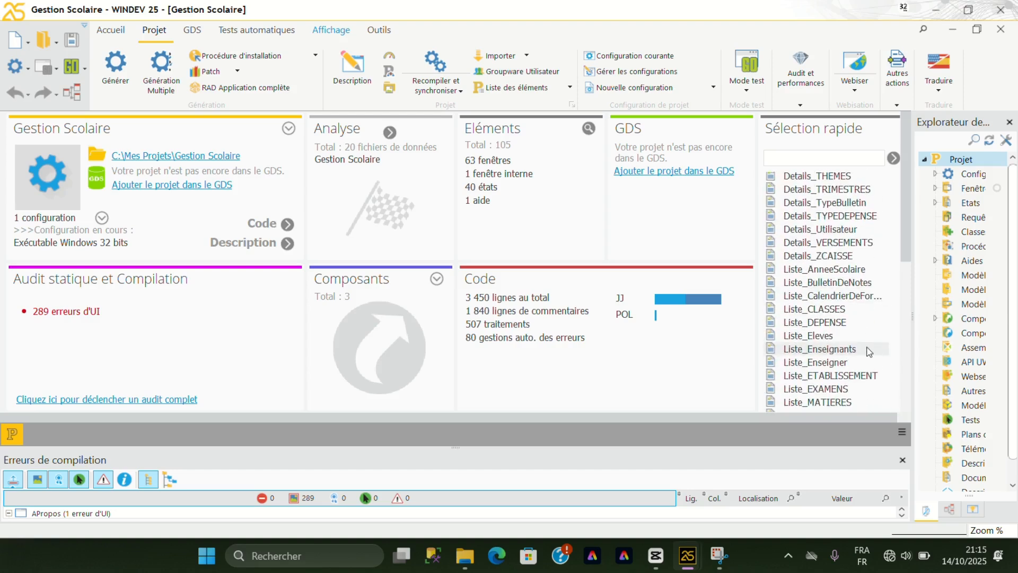
click(817, 349)
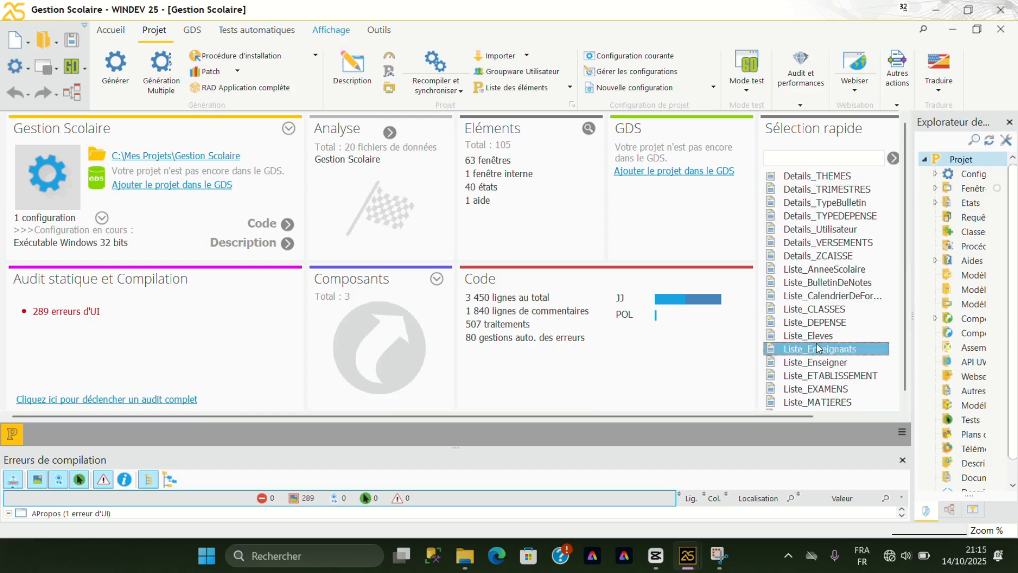
double_click(818, 348)
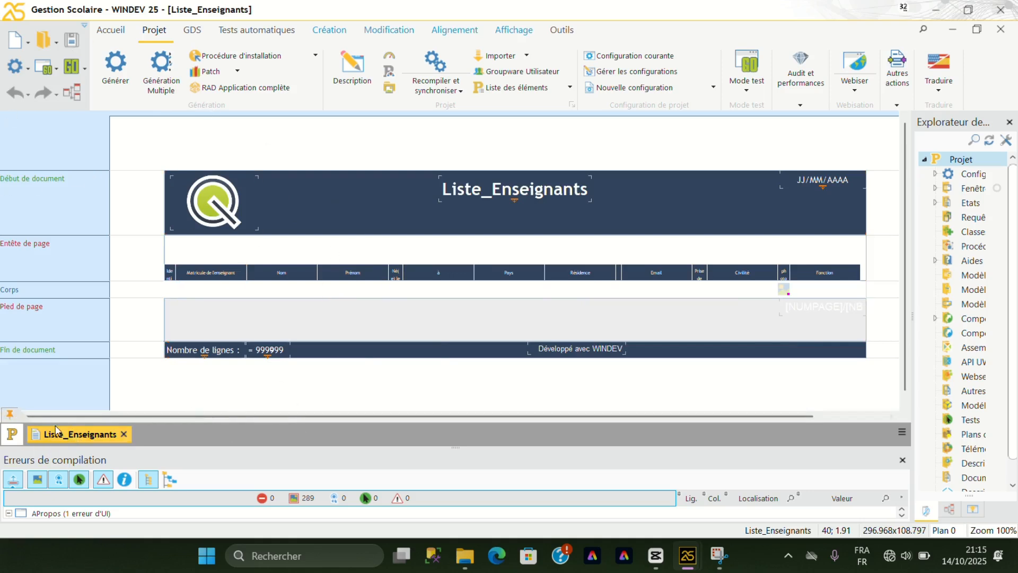
click(11, 435)
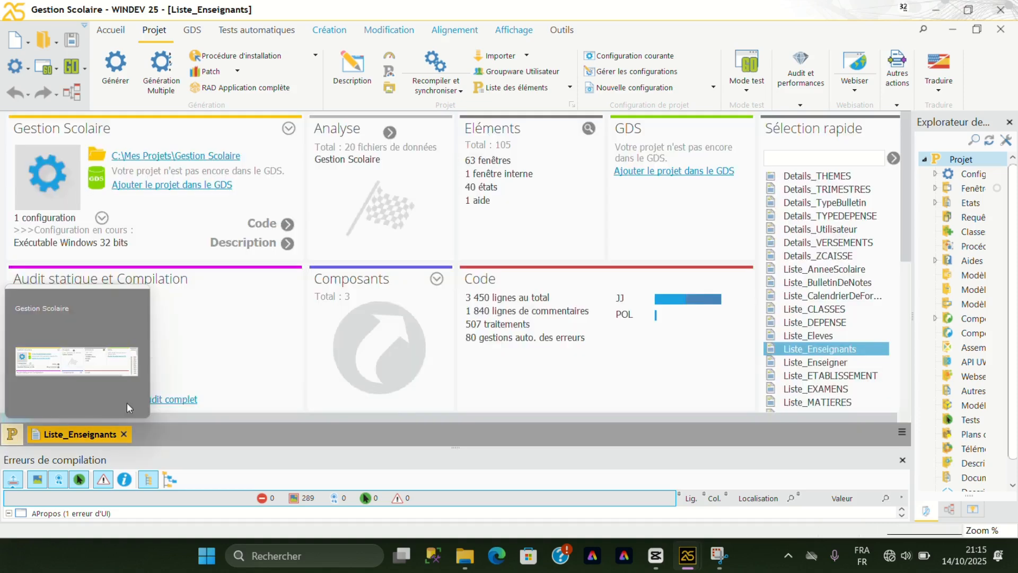
click(128, 408)
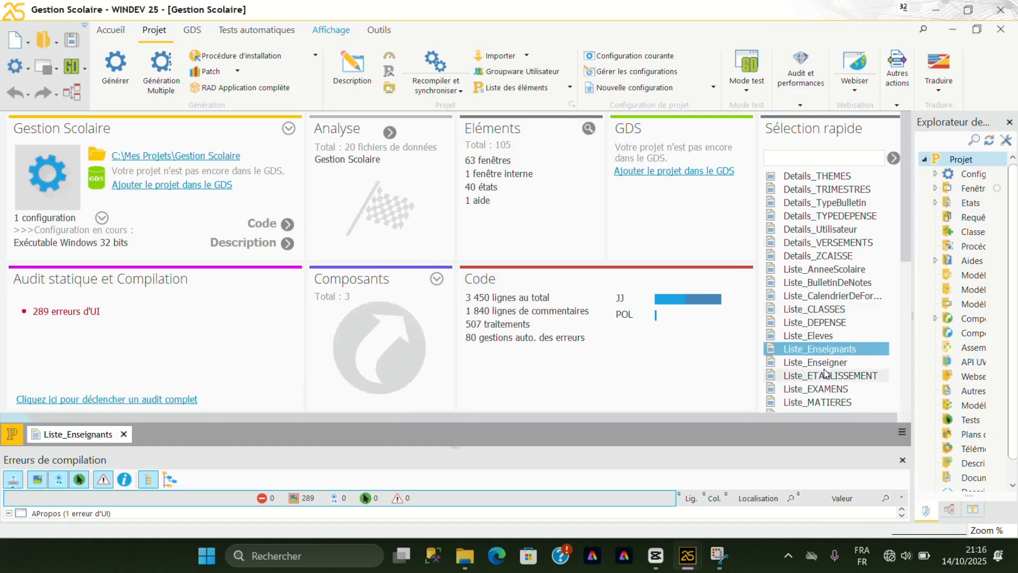
Open the generated MENU window from the project elements and run a test of it.
scroll(824, 373, down, 10)
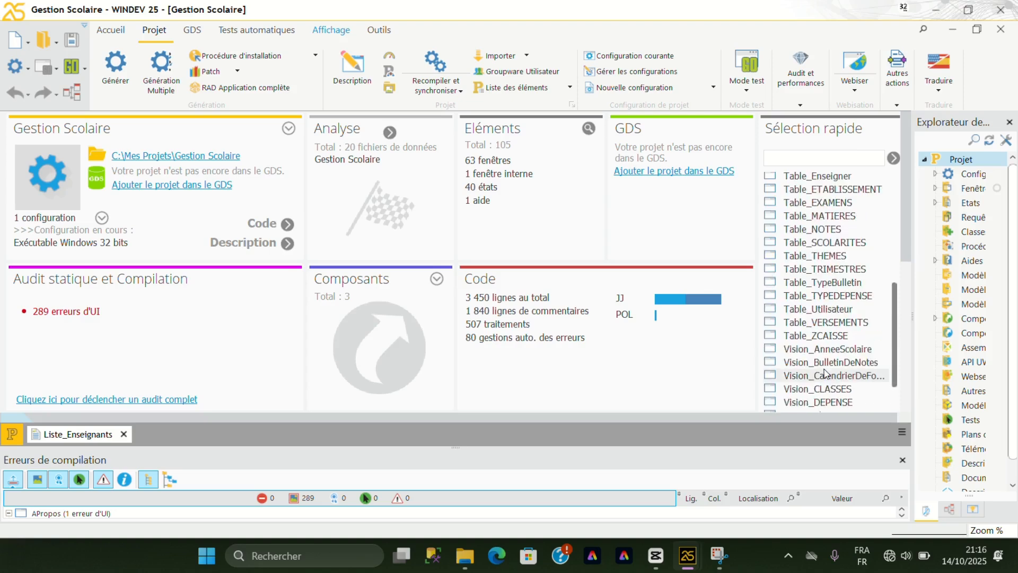
scroll(826, 233, up, 3)
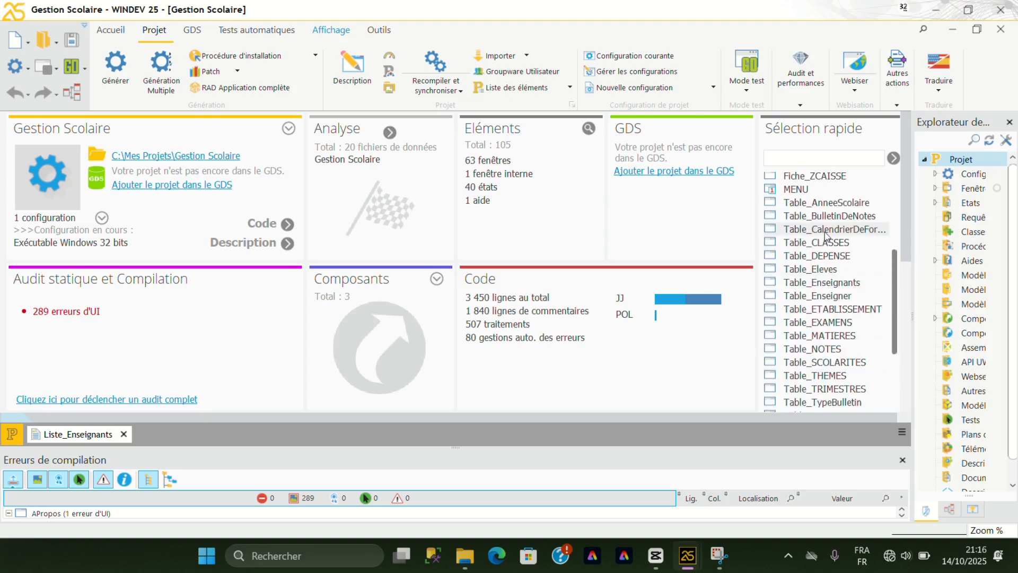
double_click(795, 190)
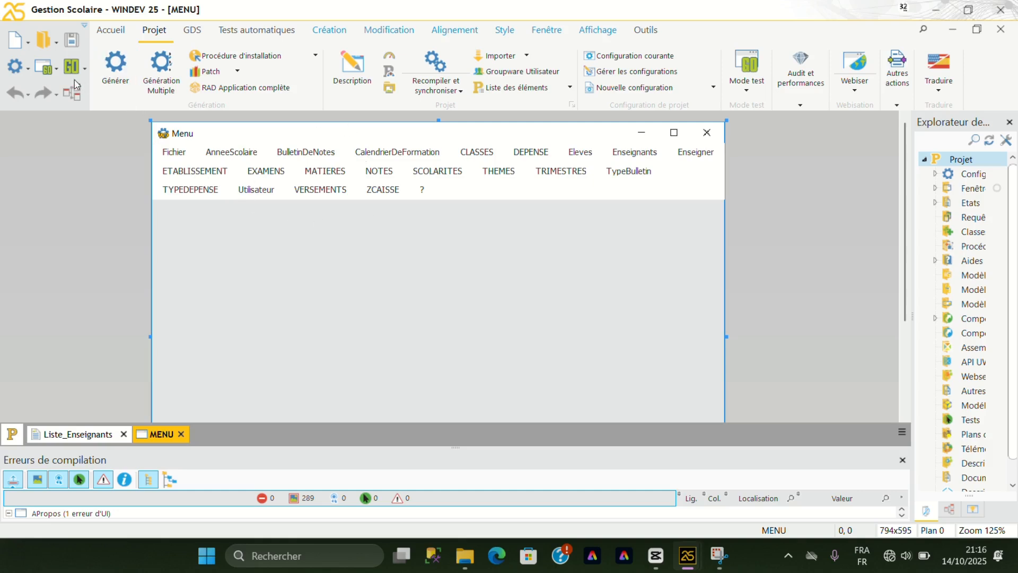
click(44, 70)
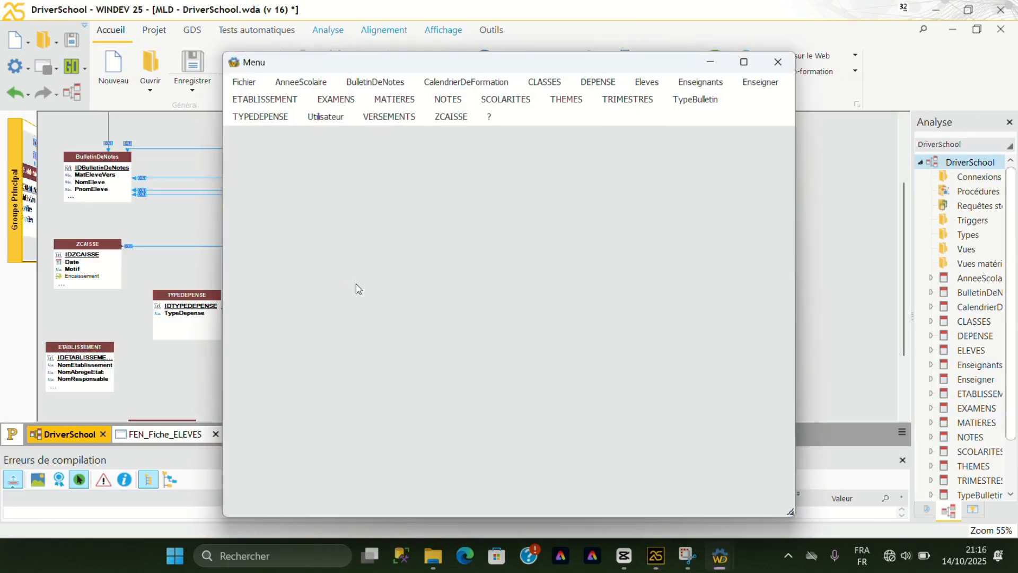
Examine the options offered under Fichier, AnneeScolaire, SCOLARITES and CLASSES in the running Menu window.
click(246, 86)
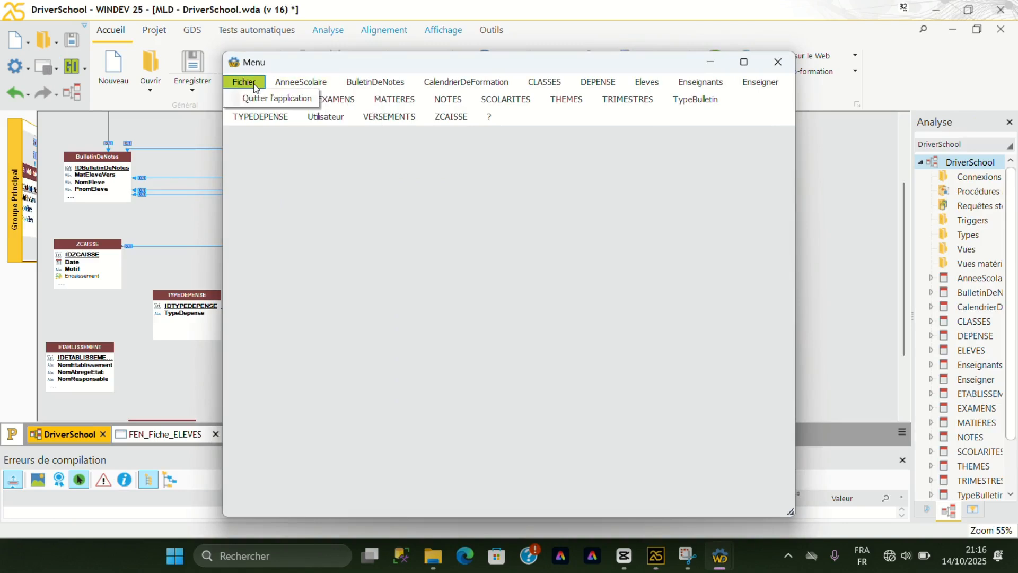
mouse_move(307, 84)
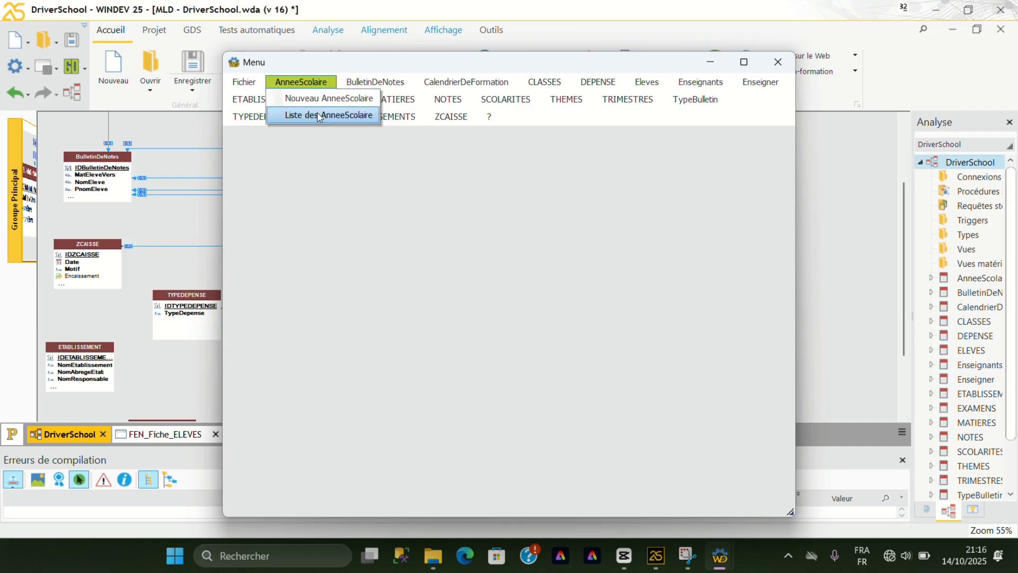
mouse_move(361, 87)
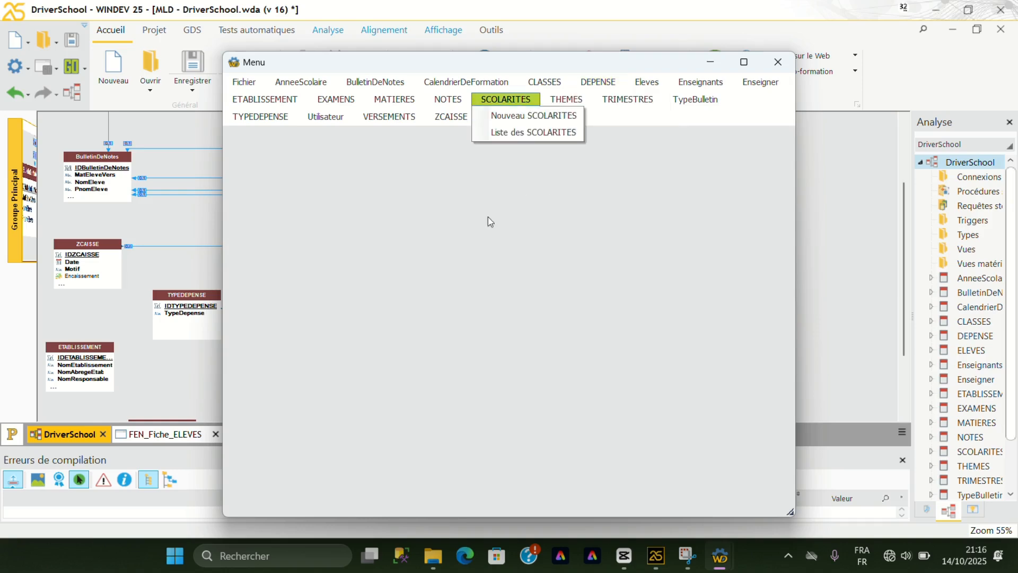
mouse_move(545, 85)
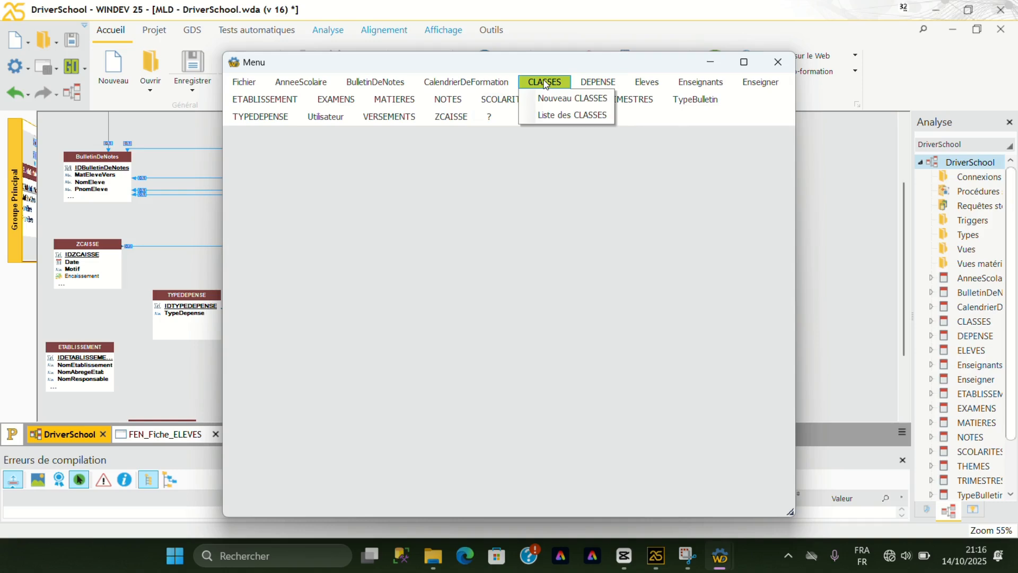
View the new-record form for CalendrierDeFormation in the running application and close it without entering data.
click(472, 86)
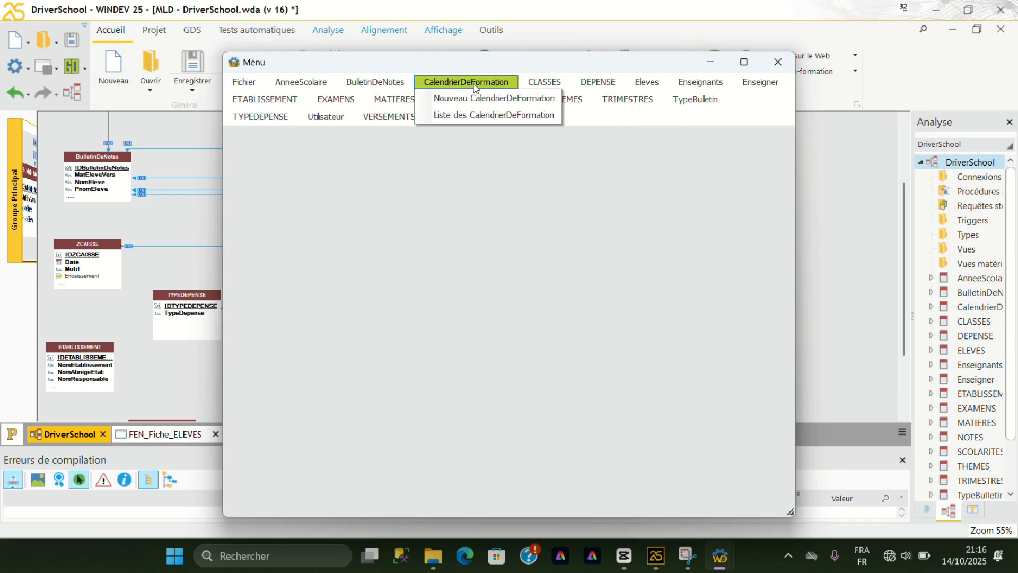
click(476, 97)
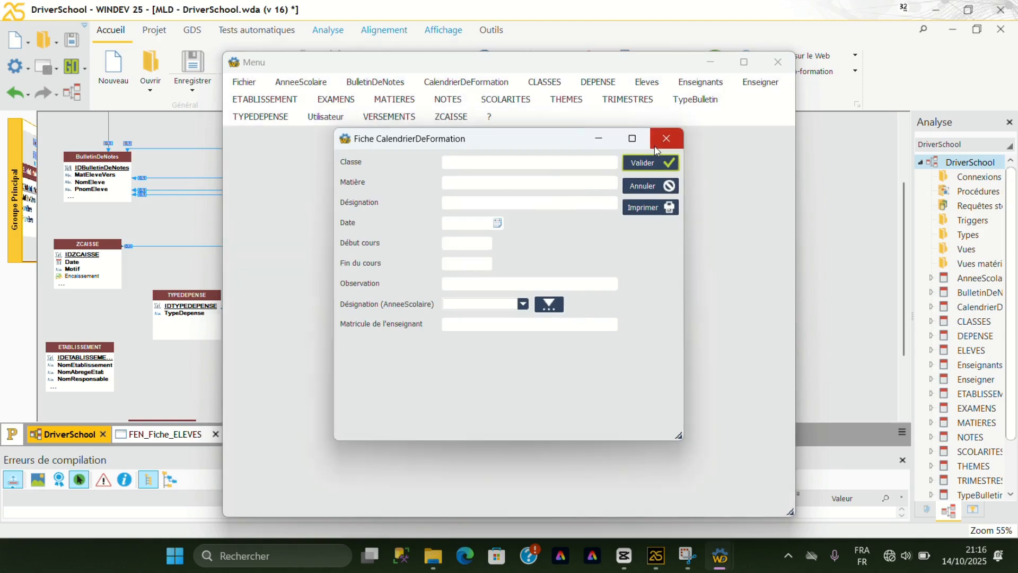
click(666, 138)
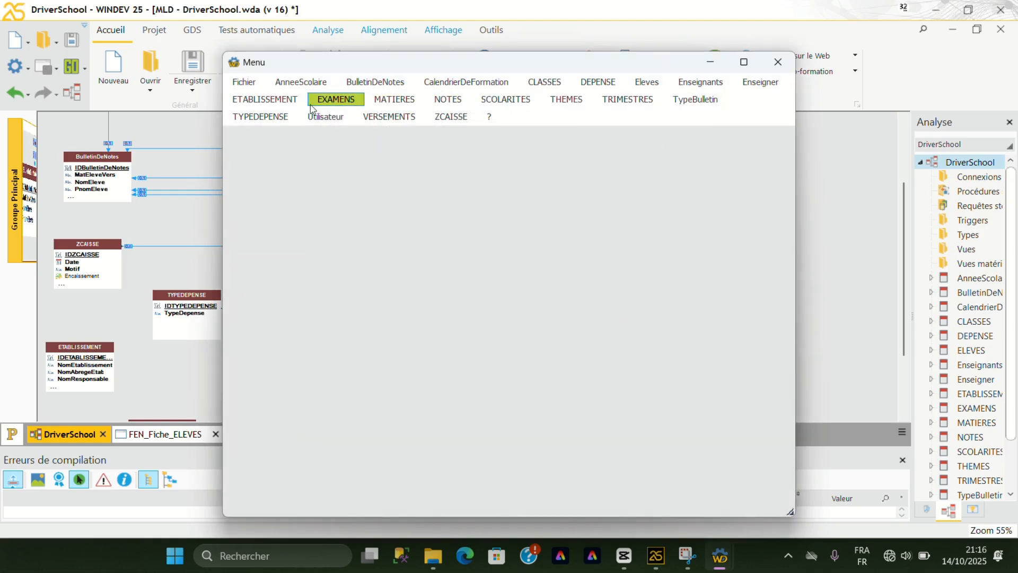
Open the new-record form for Eleves in the running application.
click(641, 86)
click(646, 98)
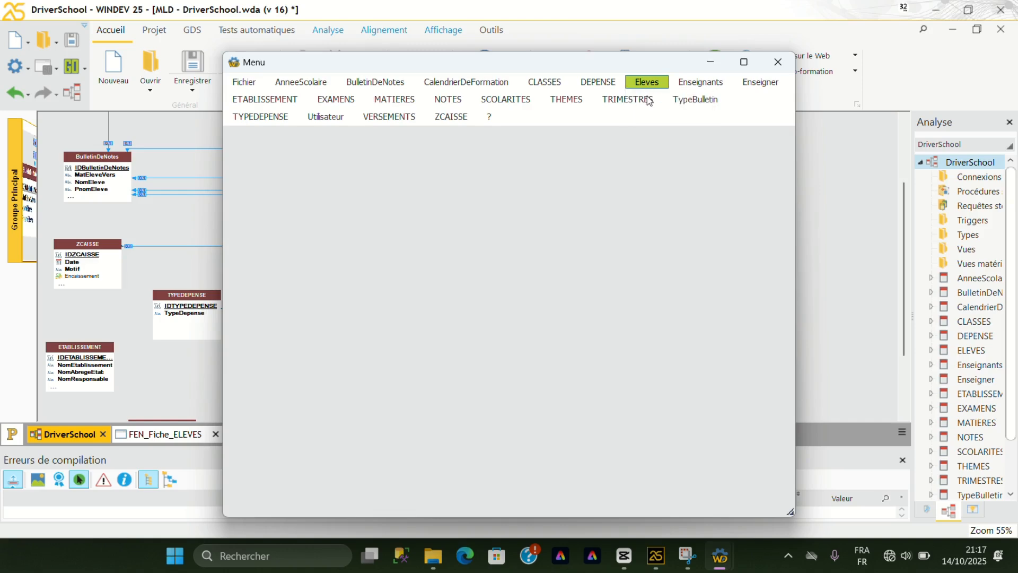